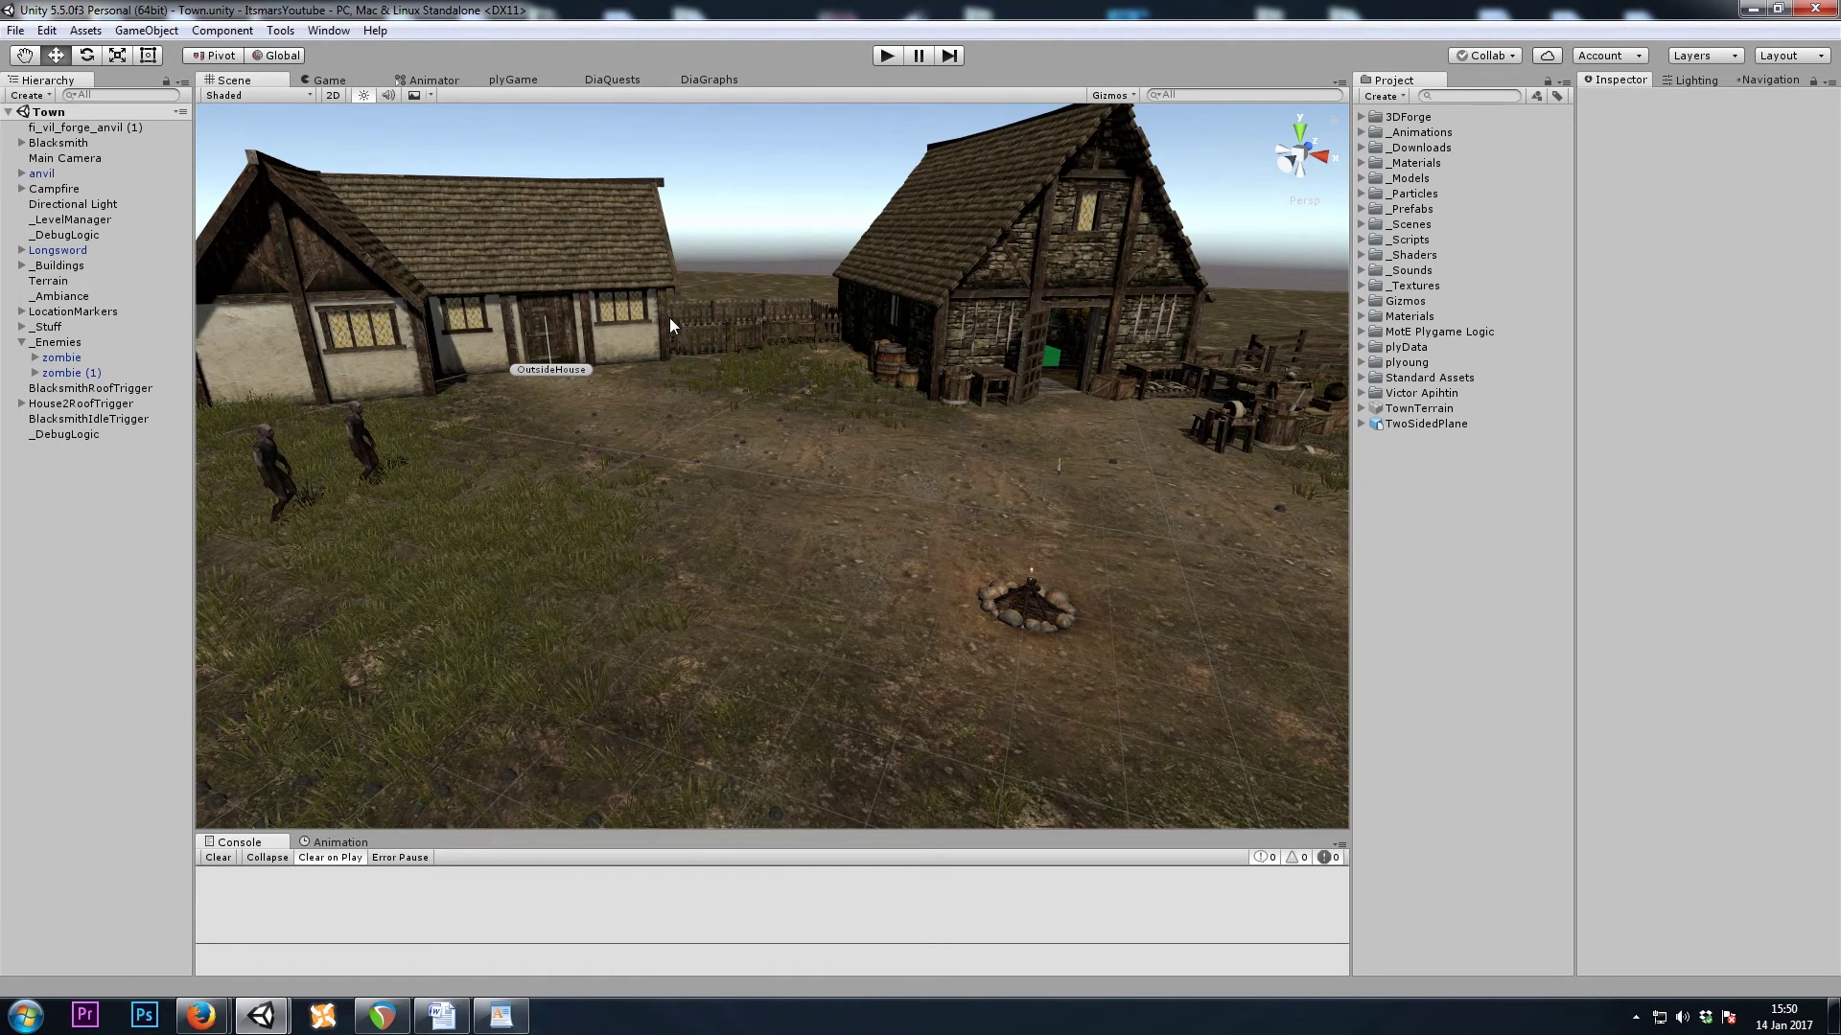
- Expand the _Prefabs folder in the project assets
right_drag(877, 414, 785, 414)
key(s)
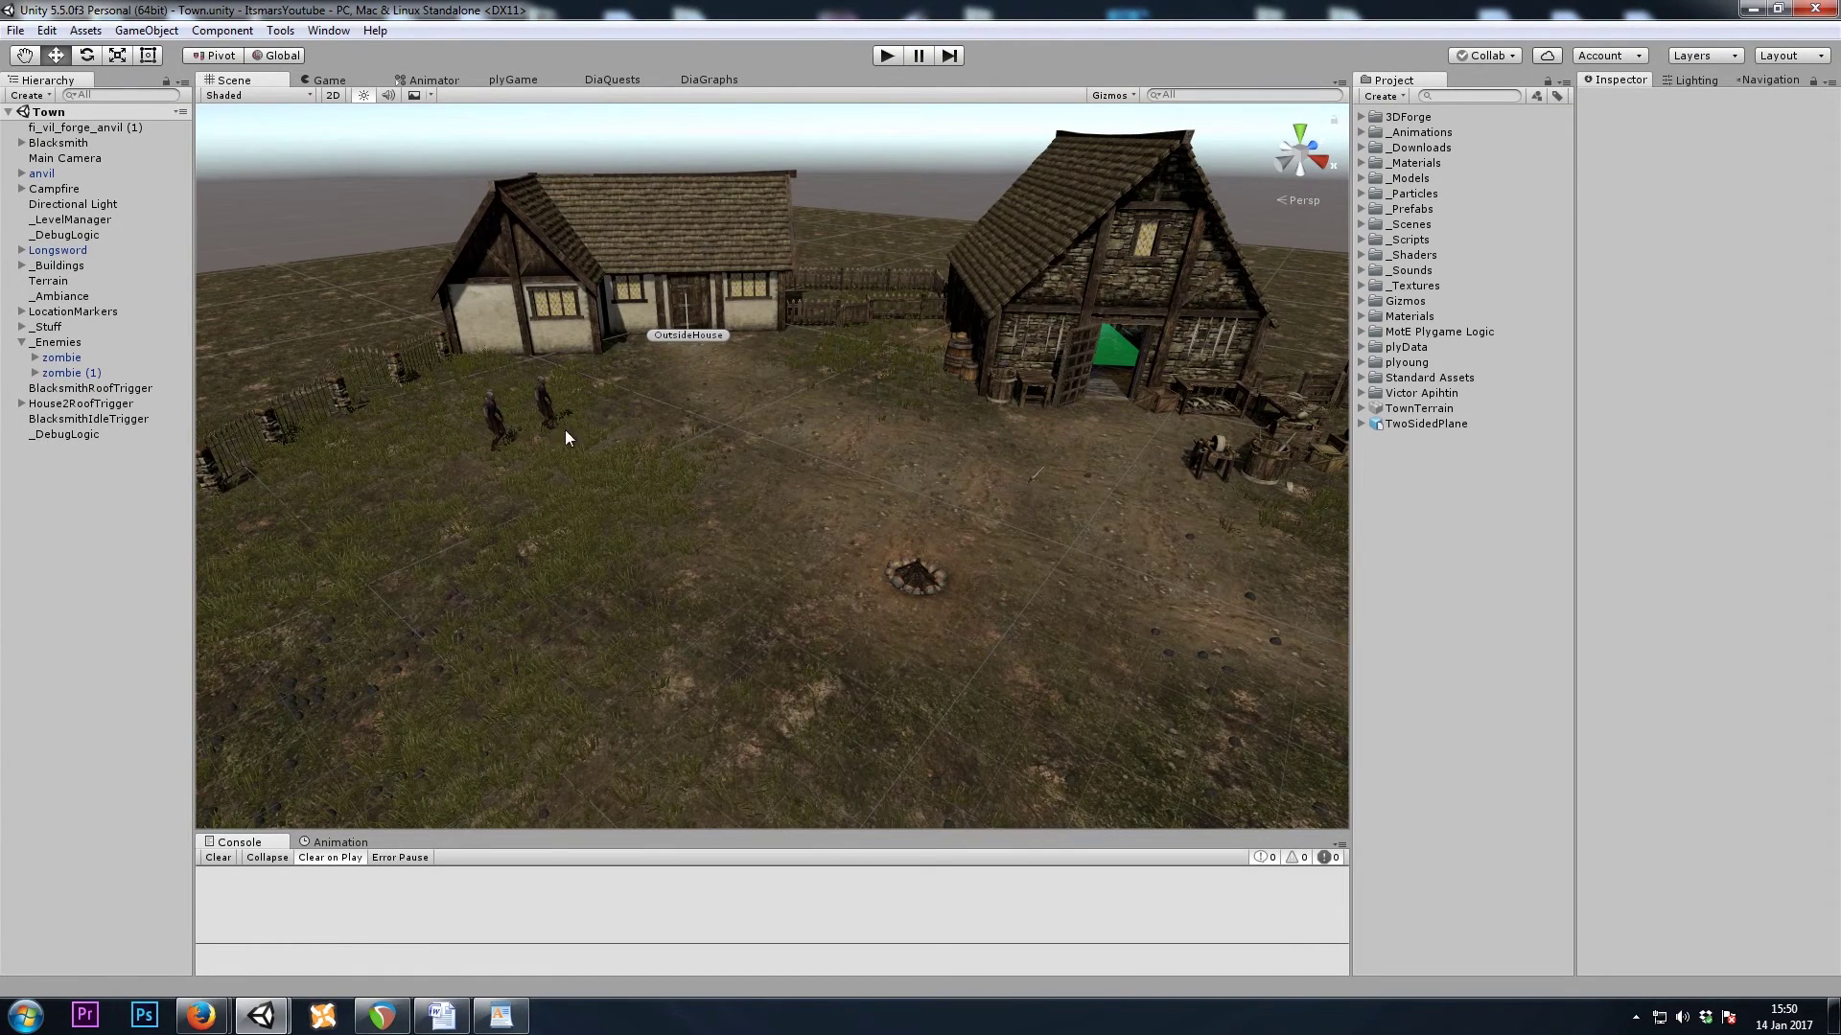
click(1362, 210)
key(w)
right_drag(751, 405, 660, 413)
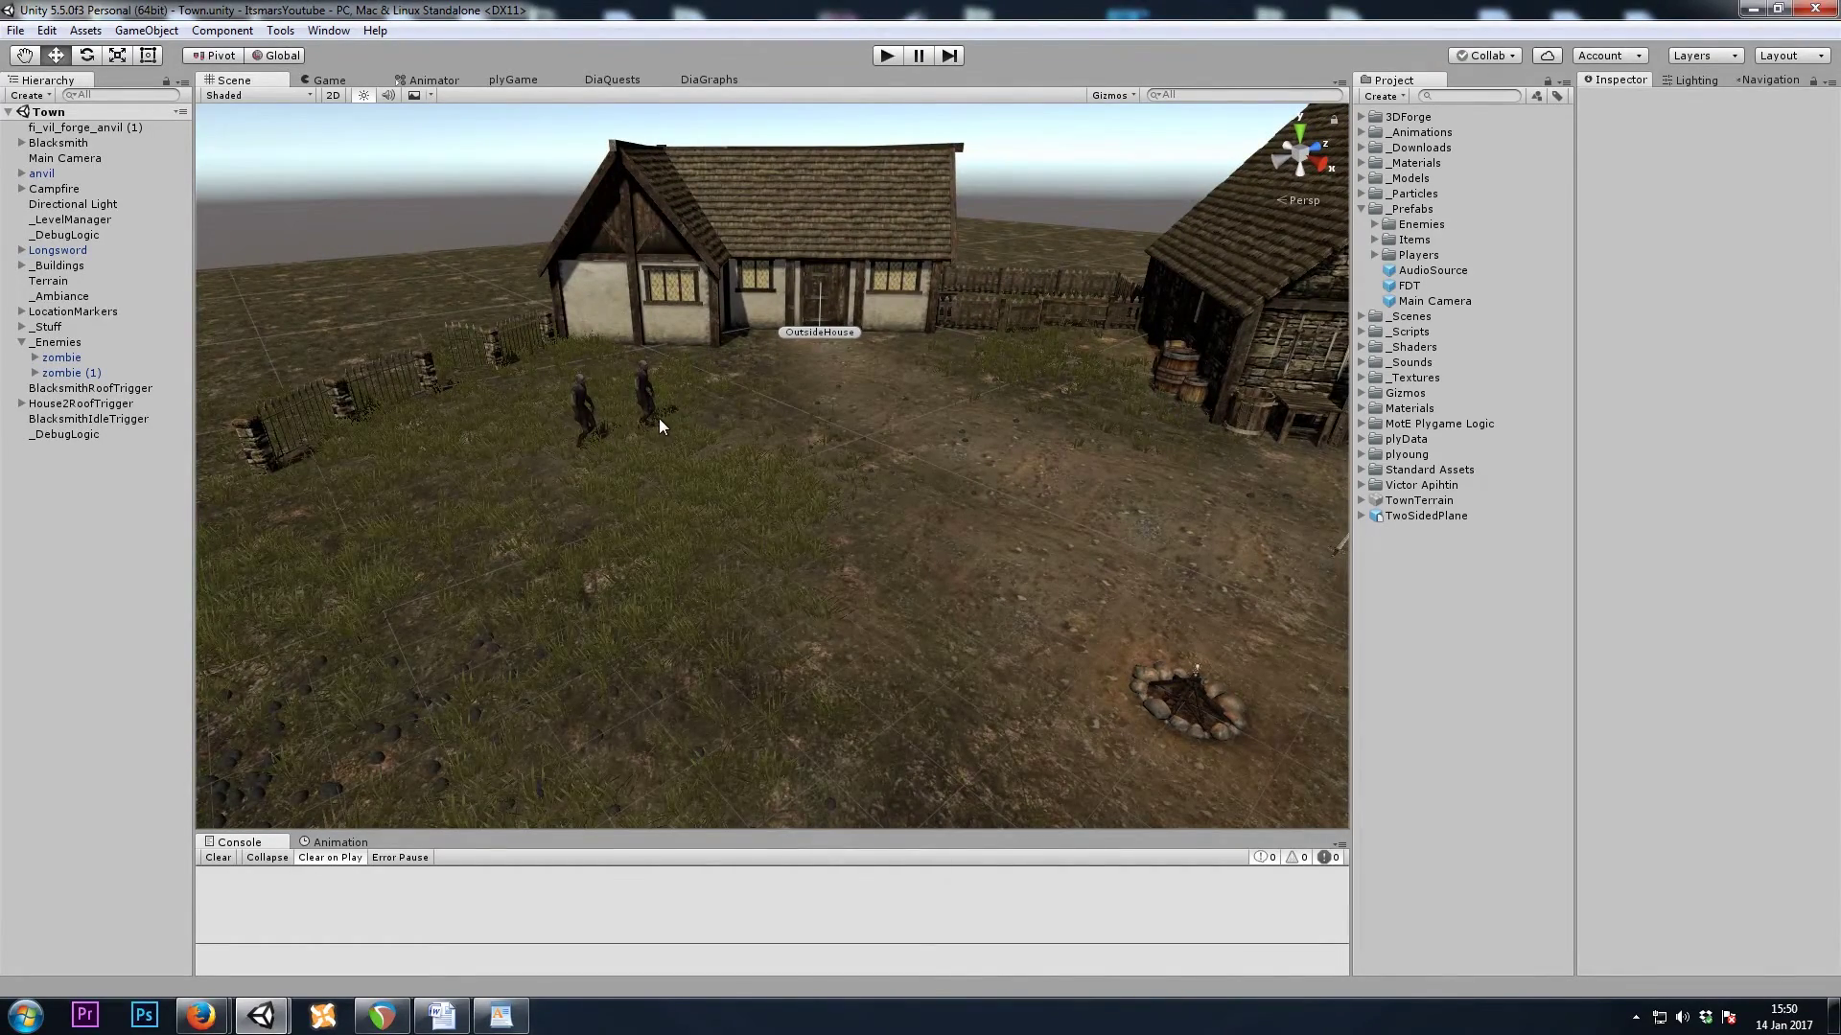
- Examine the Enemy_Melee skill's Perform while move option in the plyGame settings, and return to the scene
click(515, 85)
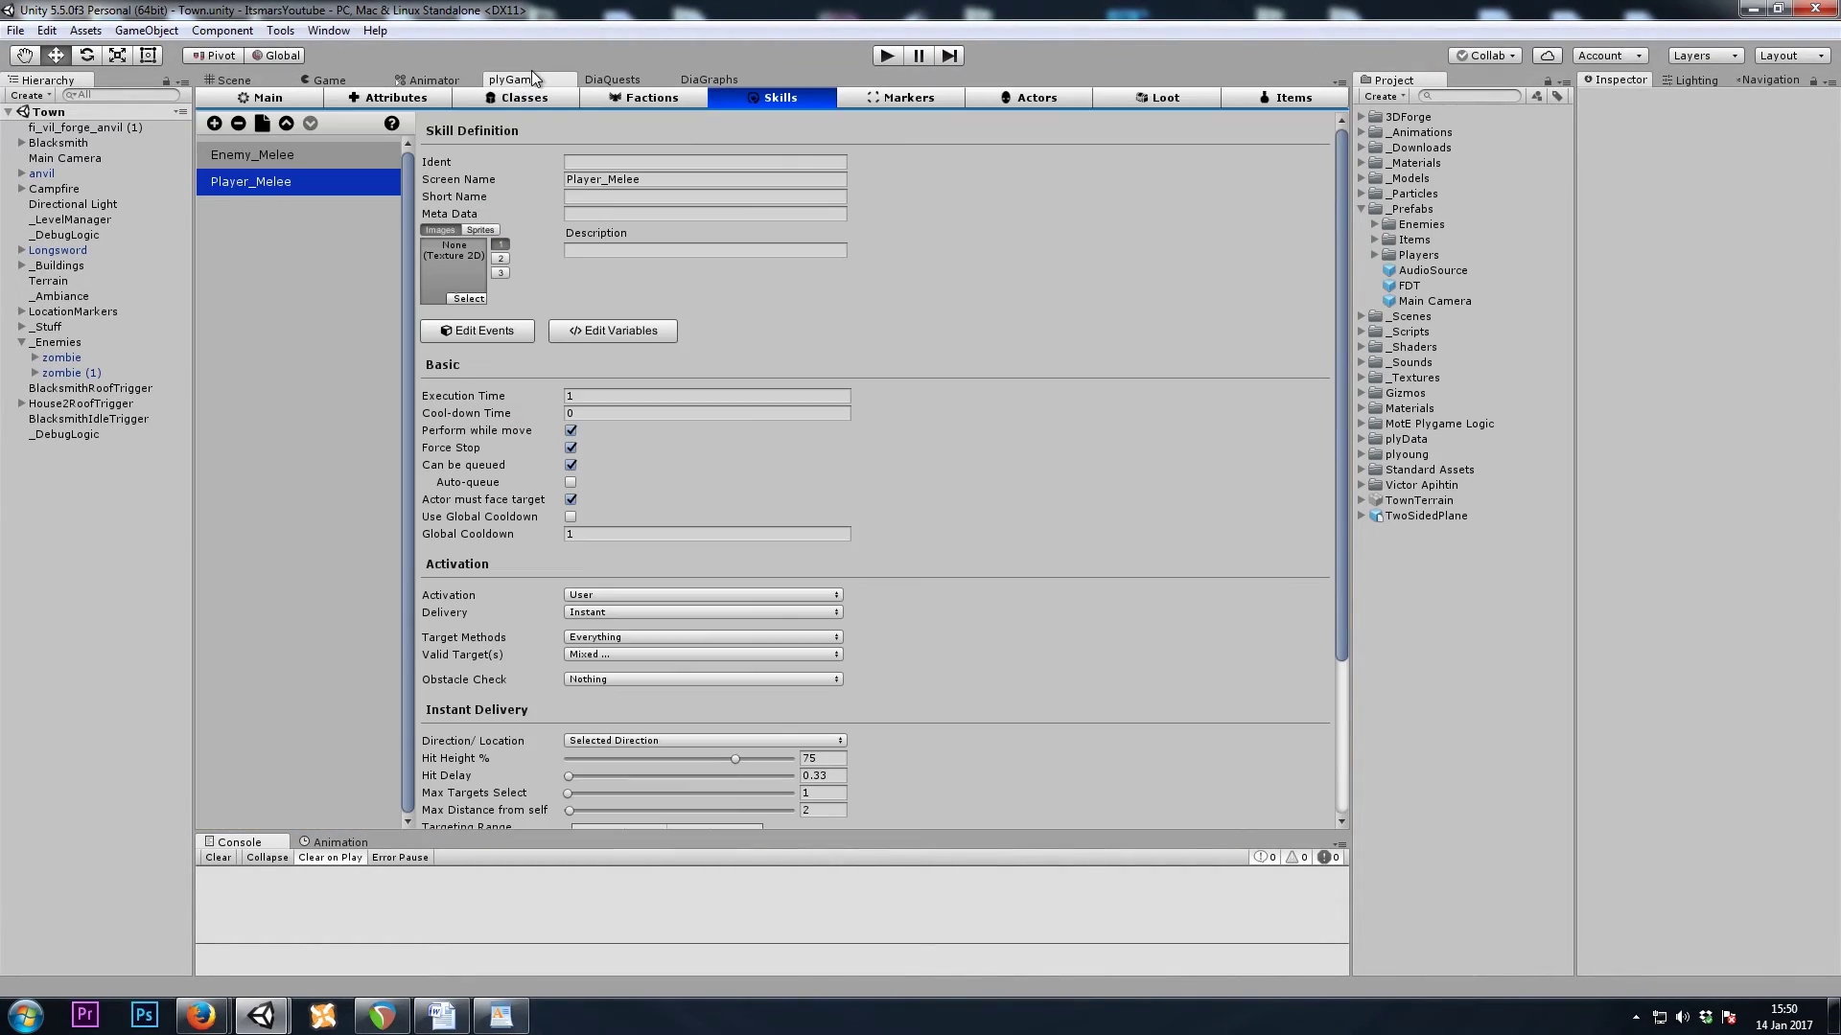
click(315, 159)
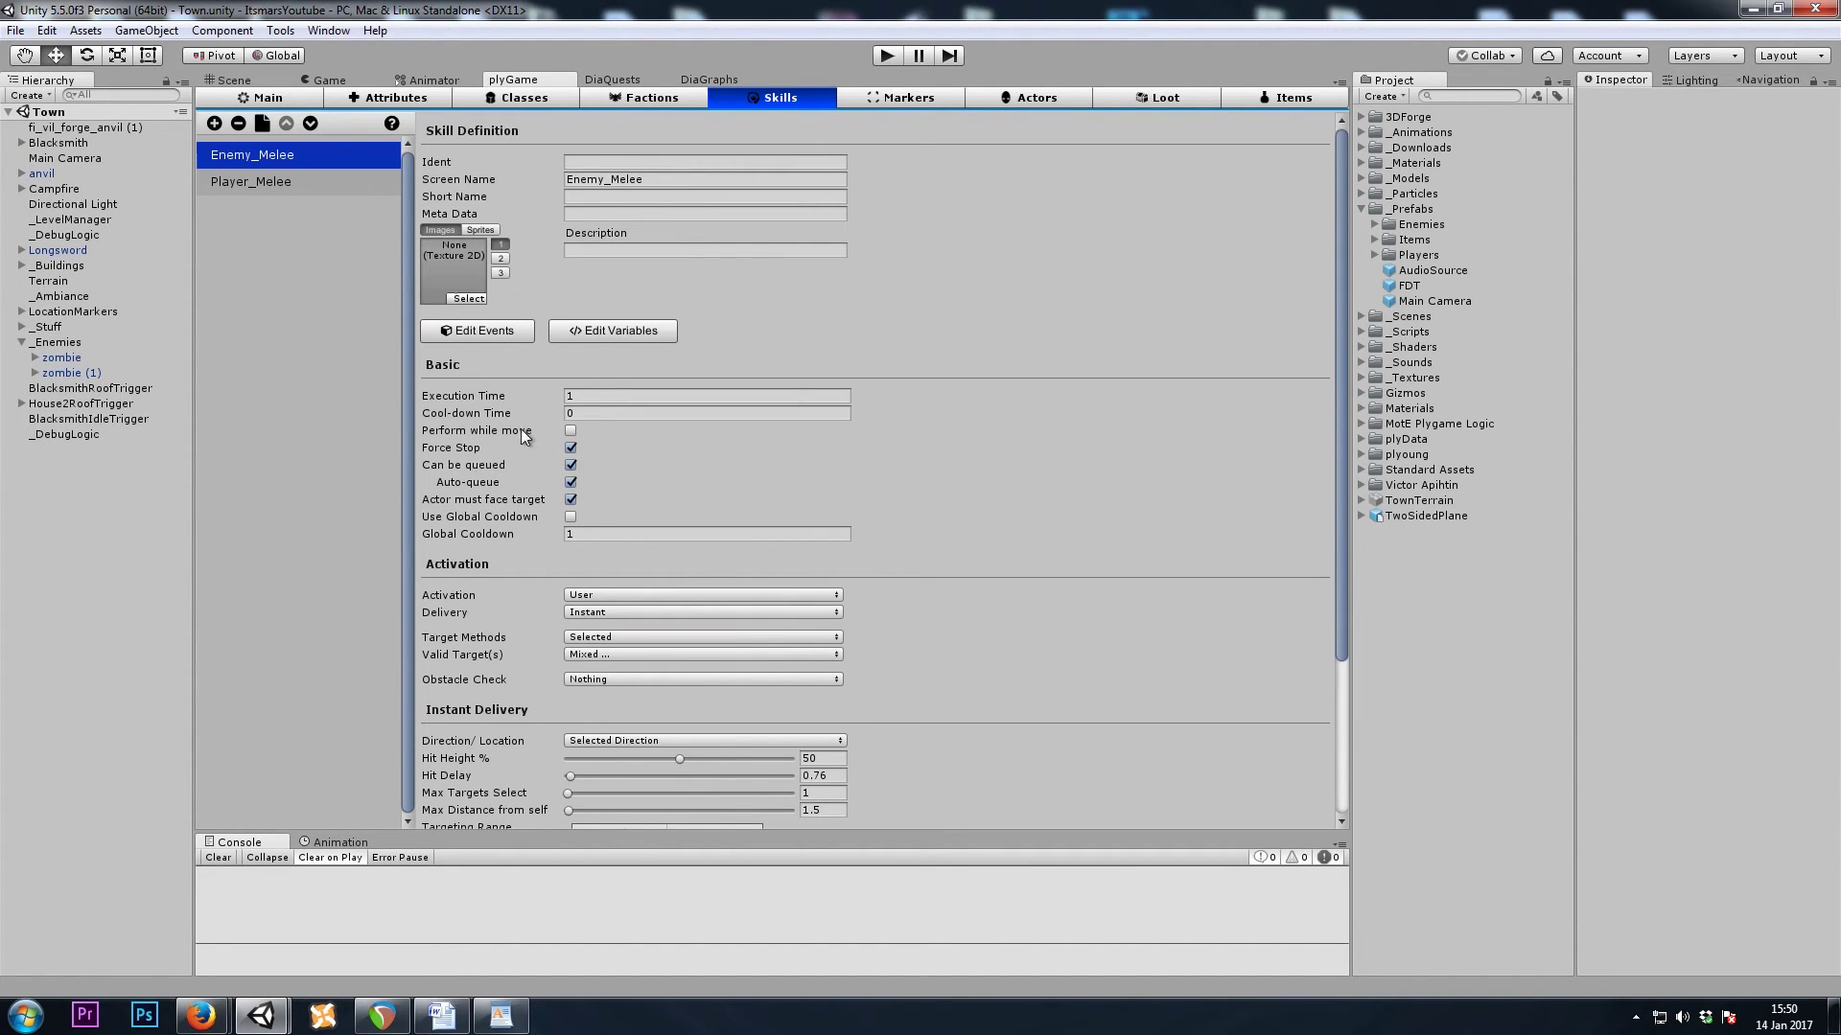
click(569, 431)
click(567, 433)
click(235, 79)
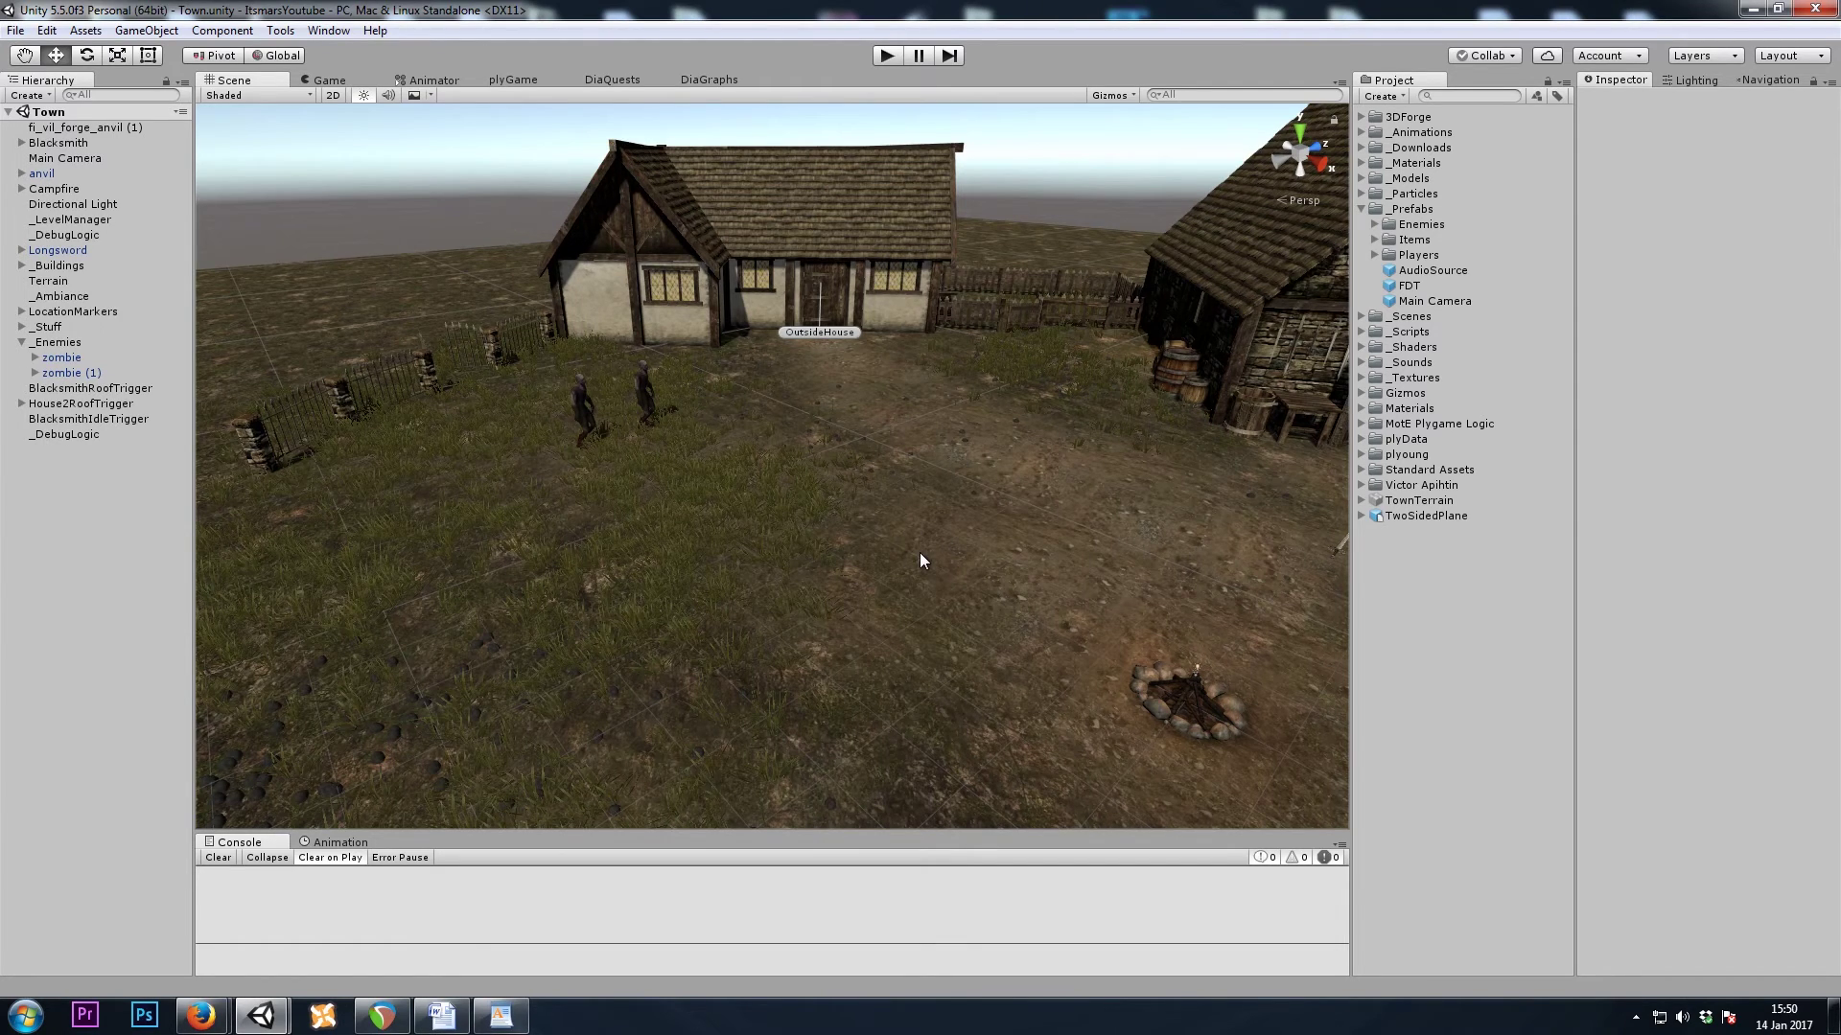
- Set the Nav Mesh Agent stopping distance of the Warrior player prefab to 0
click(1374, 254)
click(1414, 270)
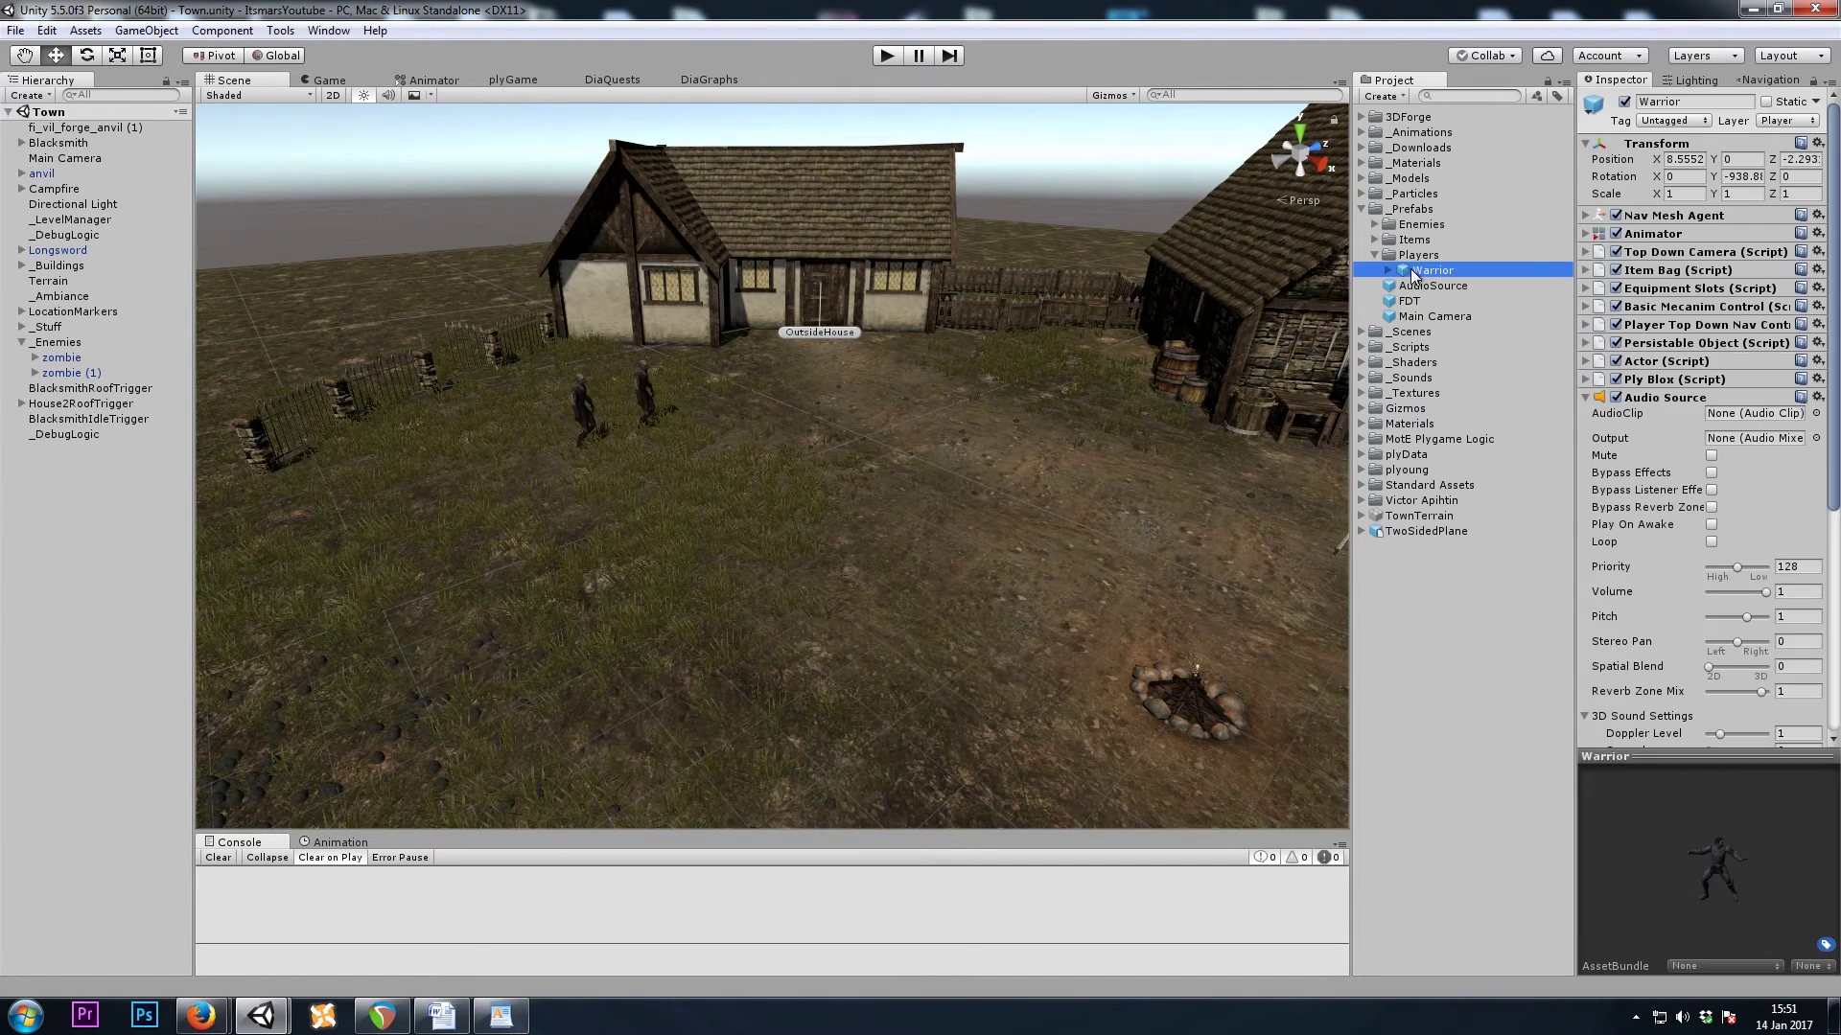
click(1659, 216)
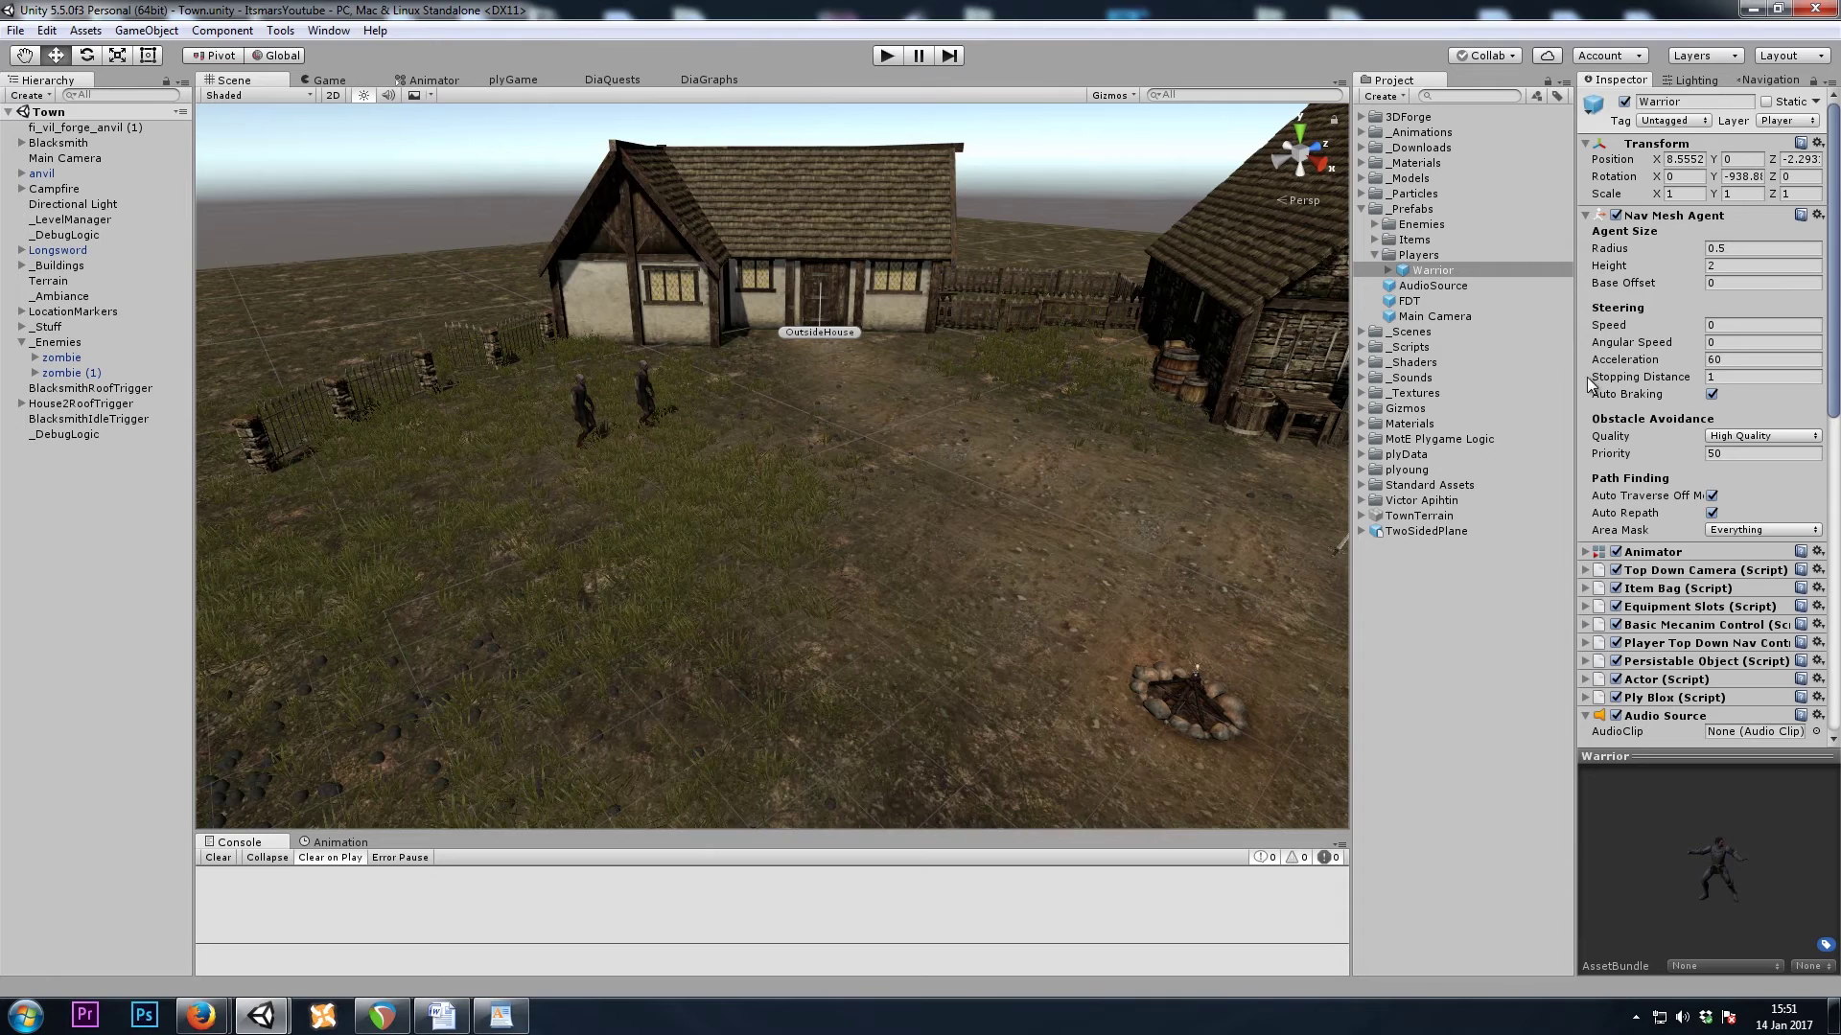
click(1725, 376)
text(0)
click(1690, 213)
- Run the game and move the player character toward the campfire to test its movement
key(s)
right_drag(795, 411, 900, 414)
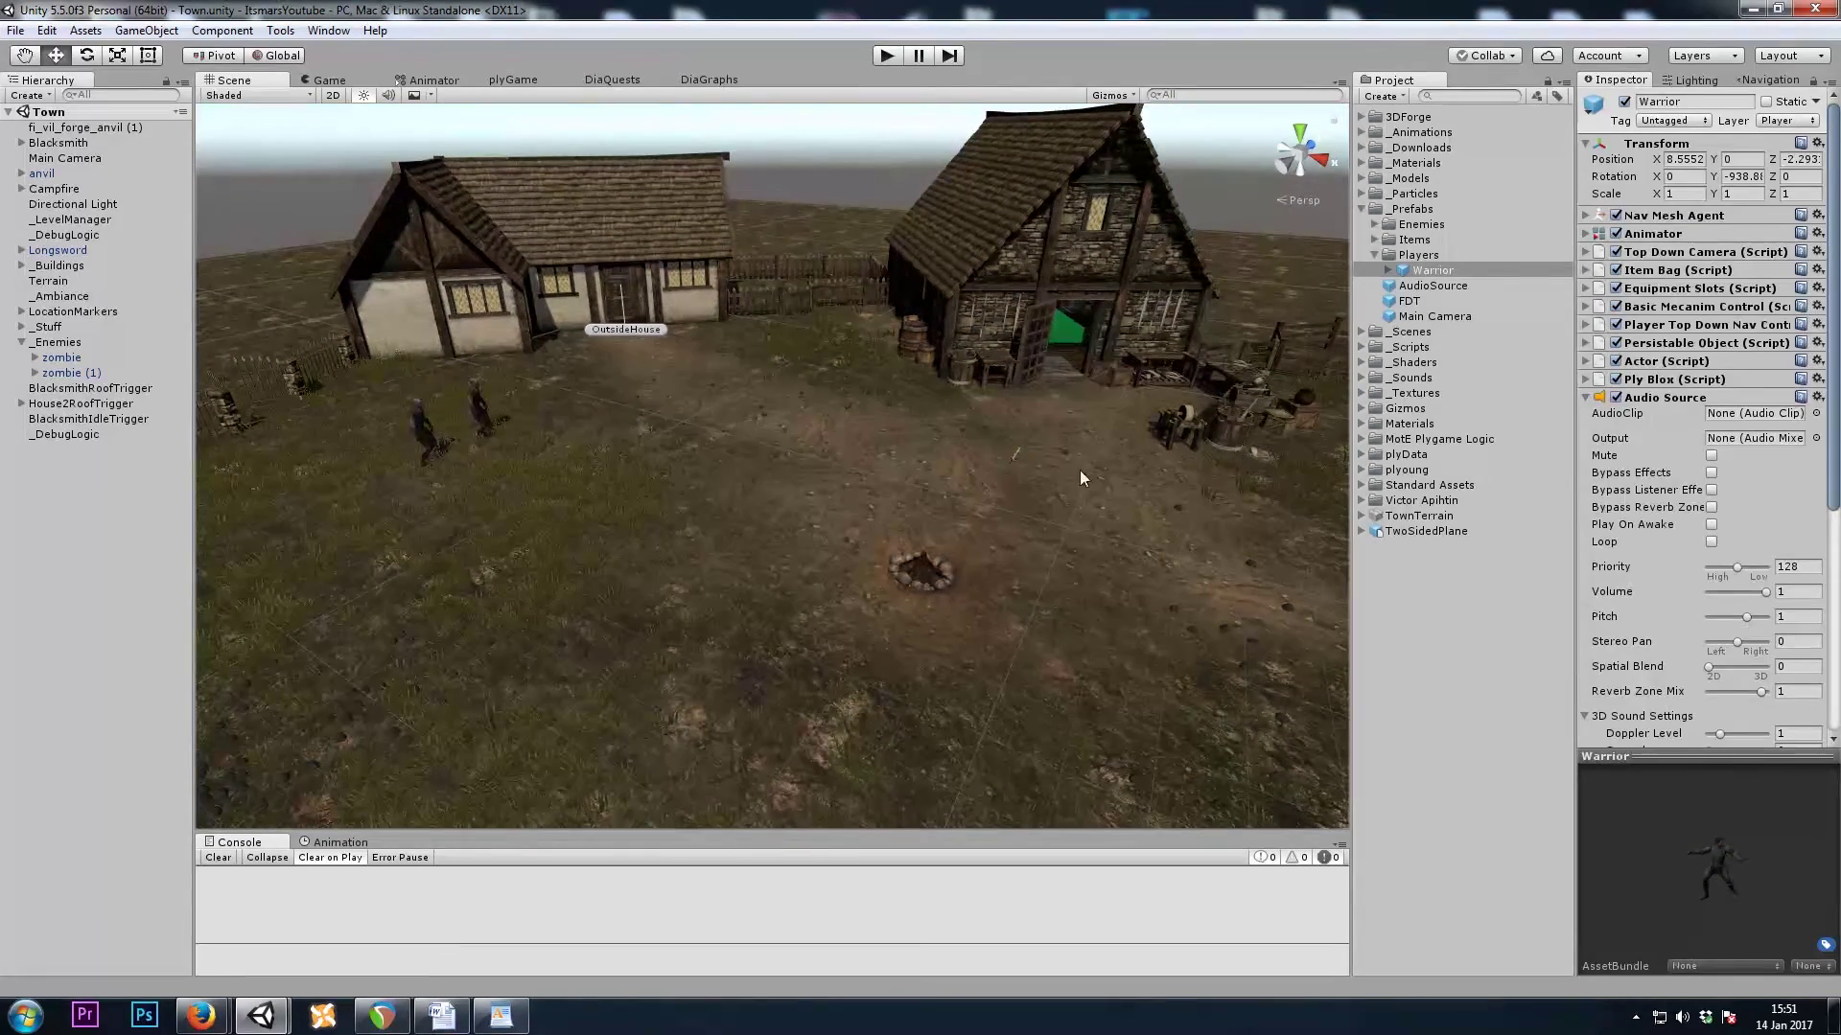
click(887, 55)
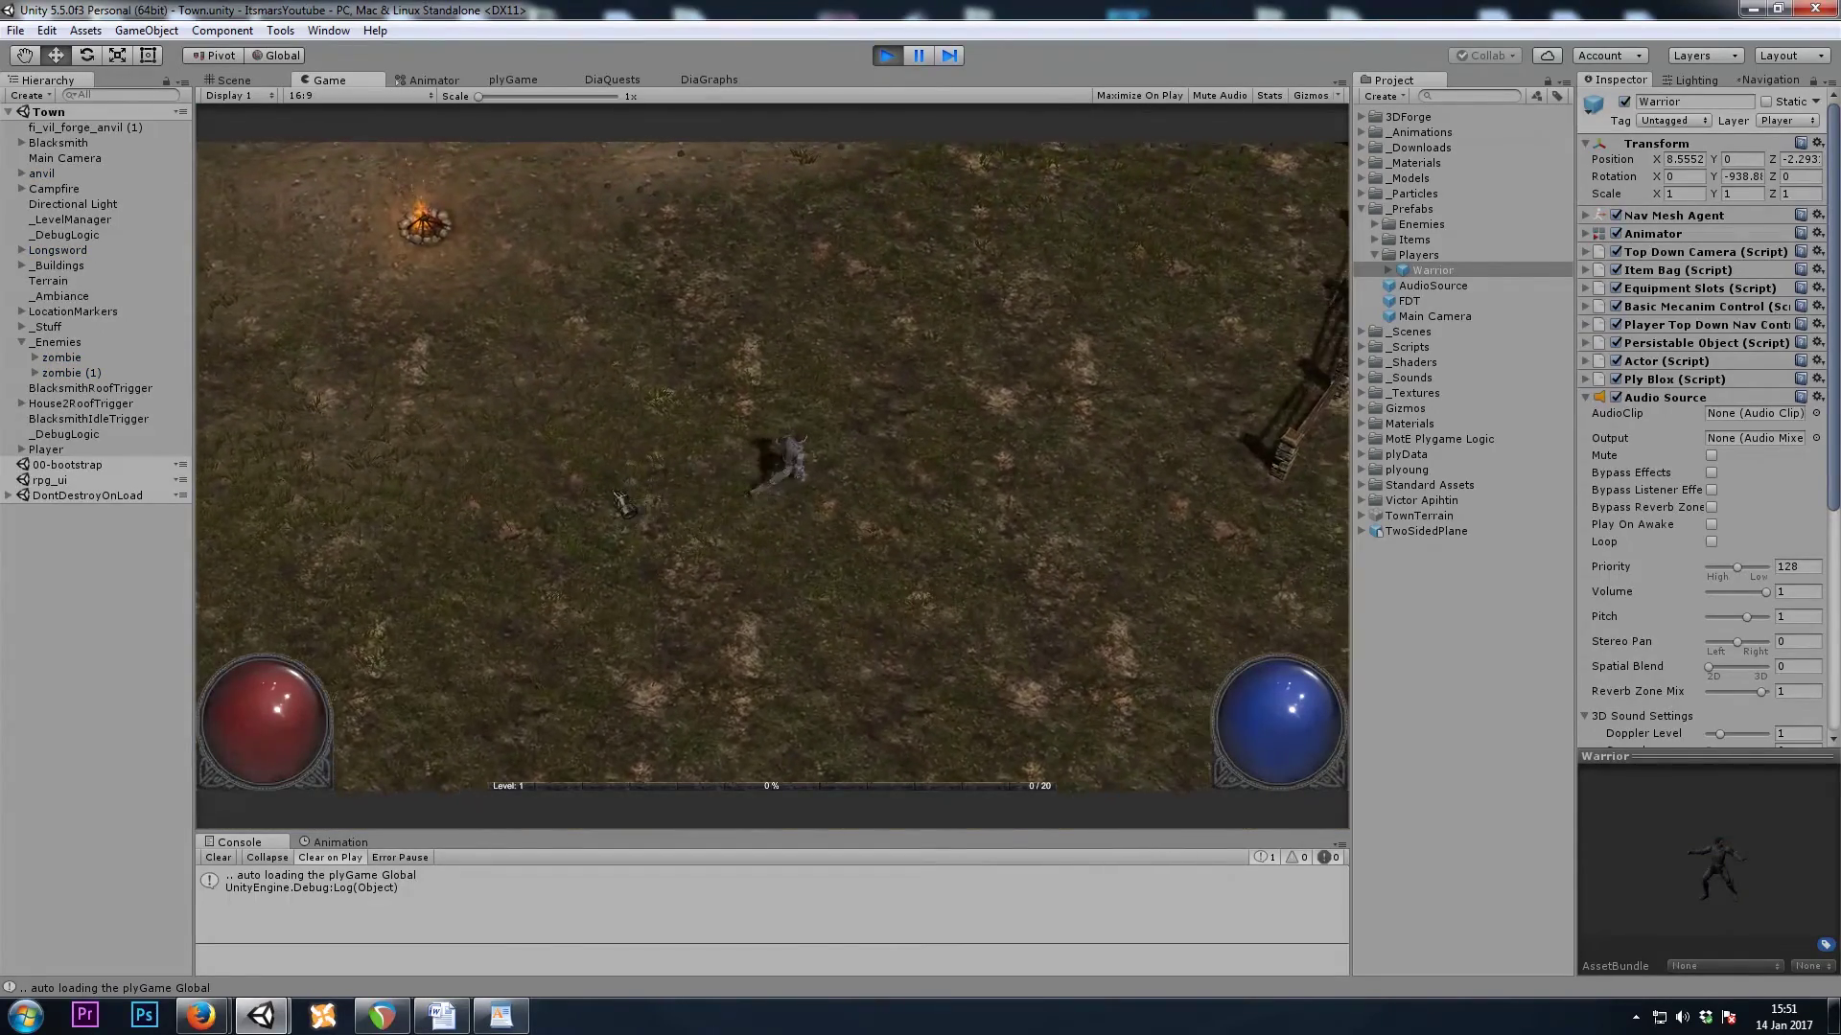
click(586, 500)
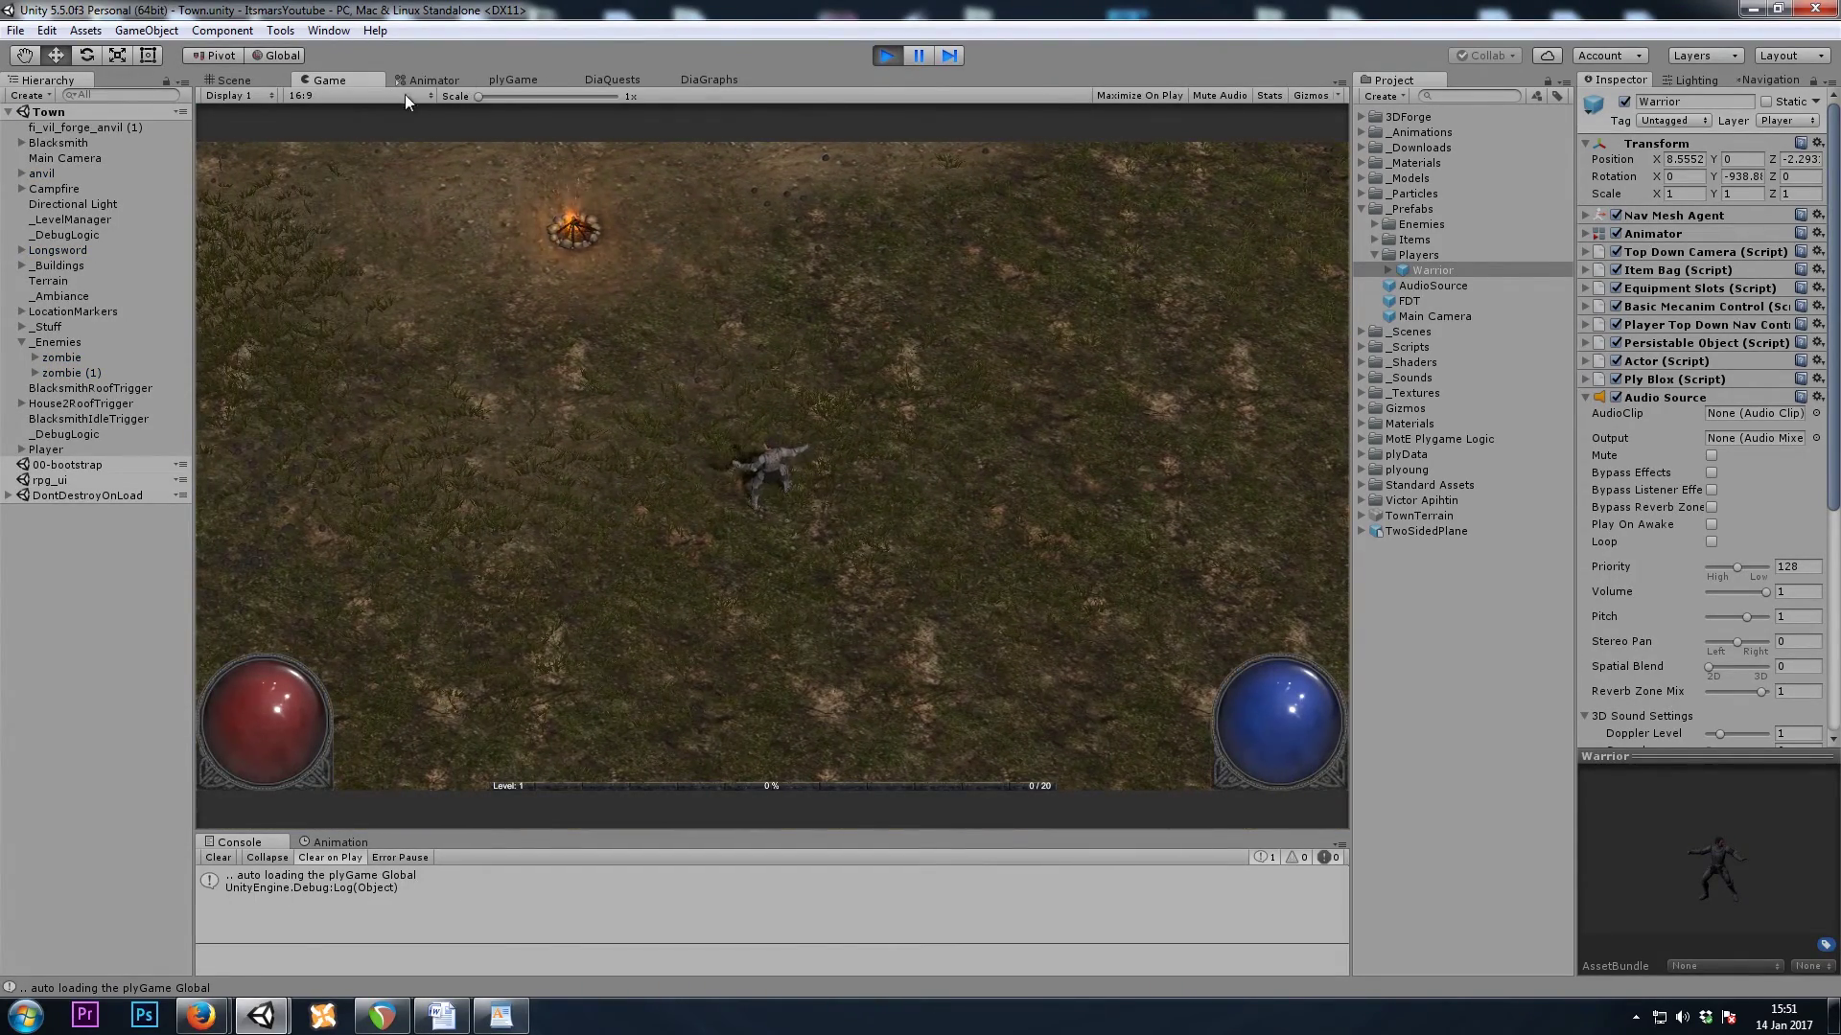
- Set the speed of the 1HCombatRunF state in the player's animator to 0.8
click(434, 79)
click(886, 392)
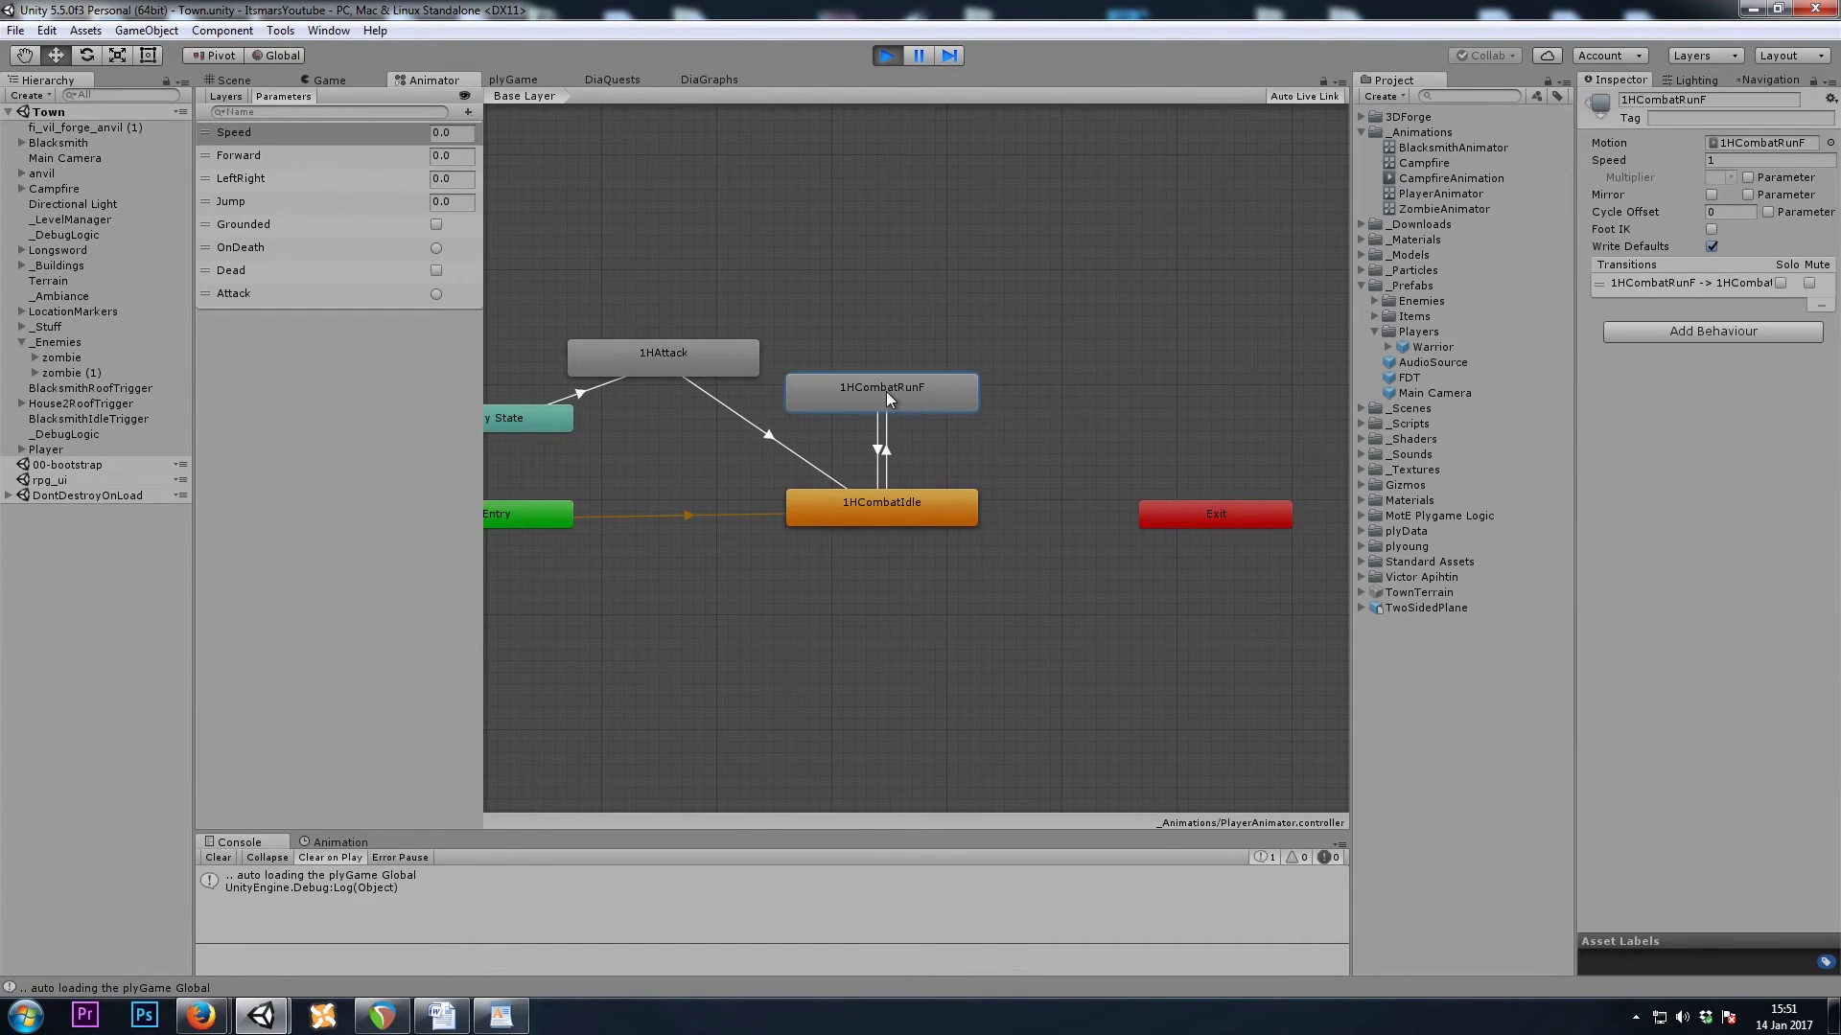
click(1673, 168)
text(0.8)
key(Return)
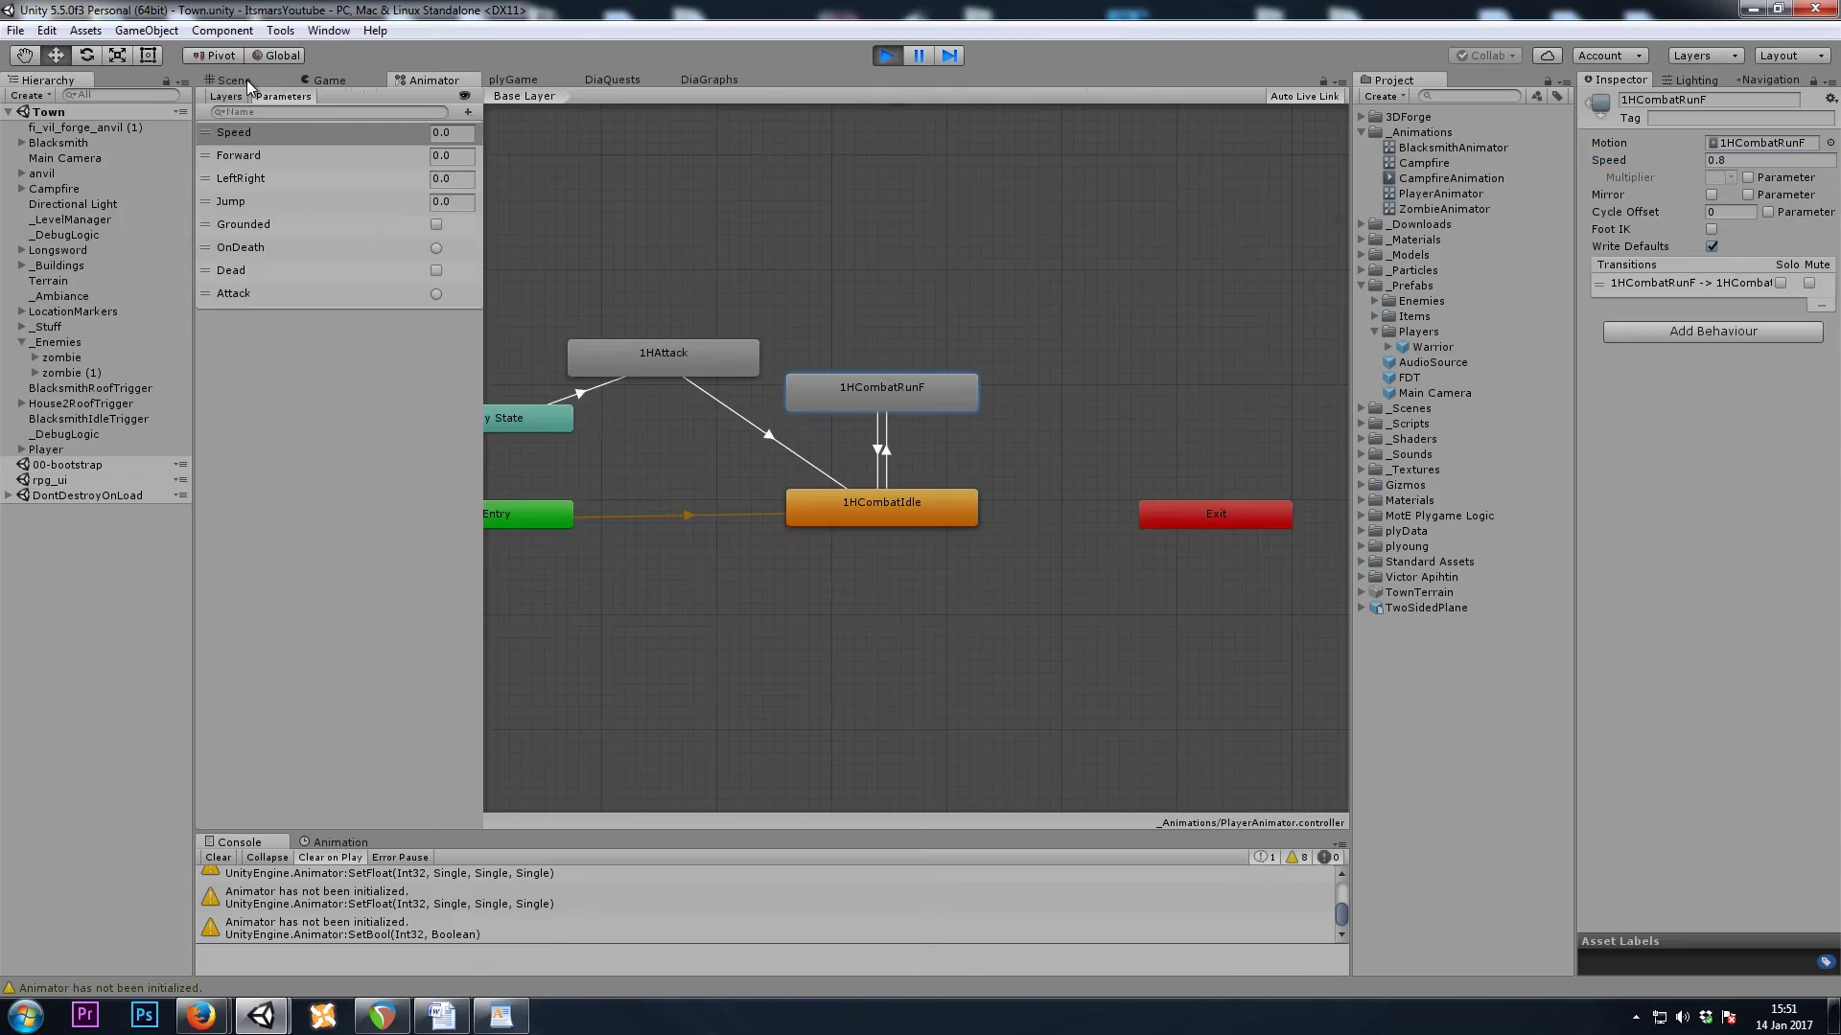
- Test the slower run animation by moving the player in the running game, and stop play mode
click(245, 82)
click(330, 80)
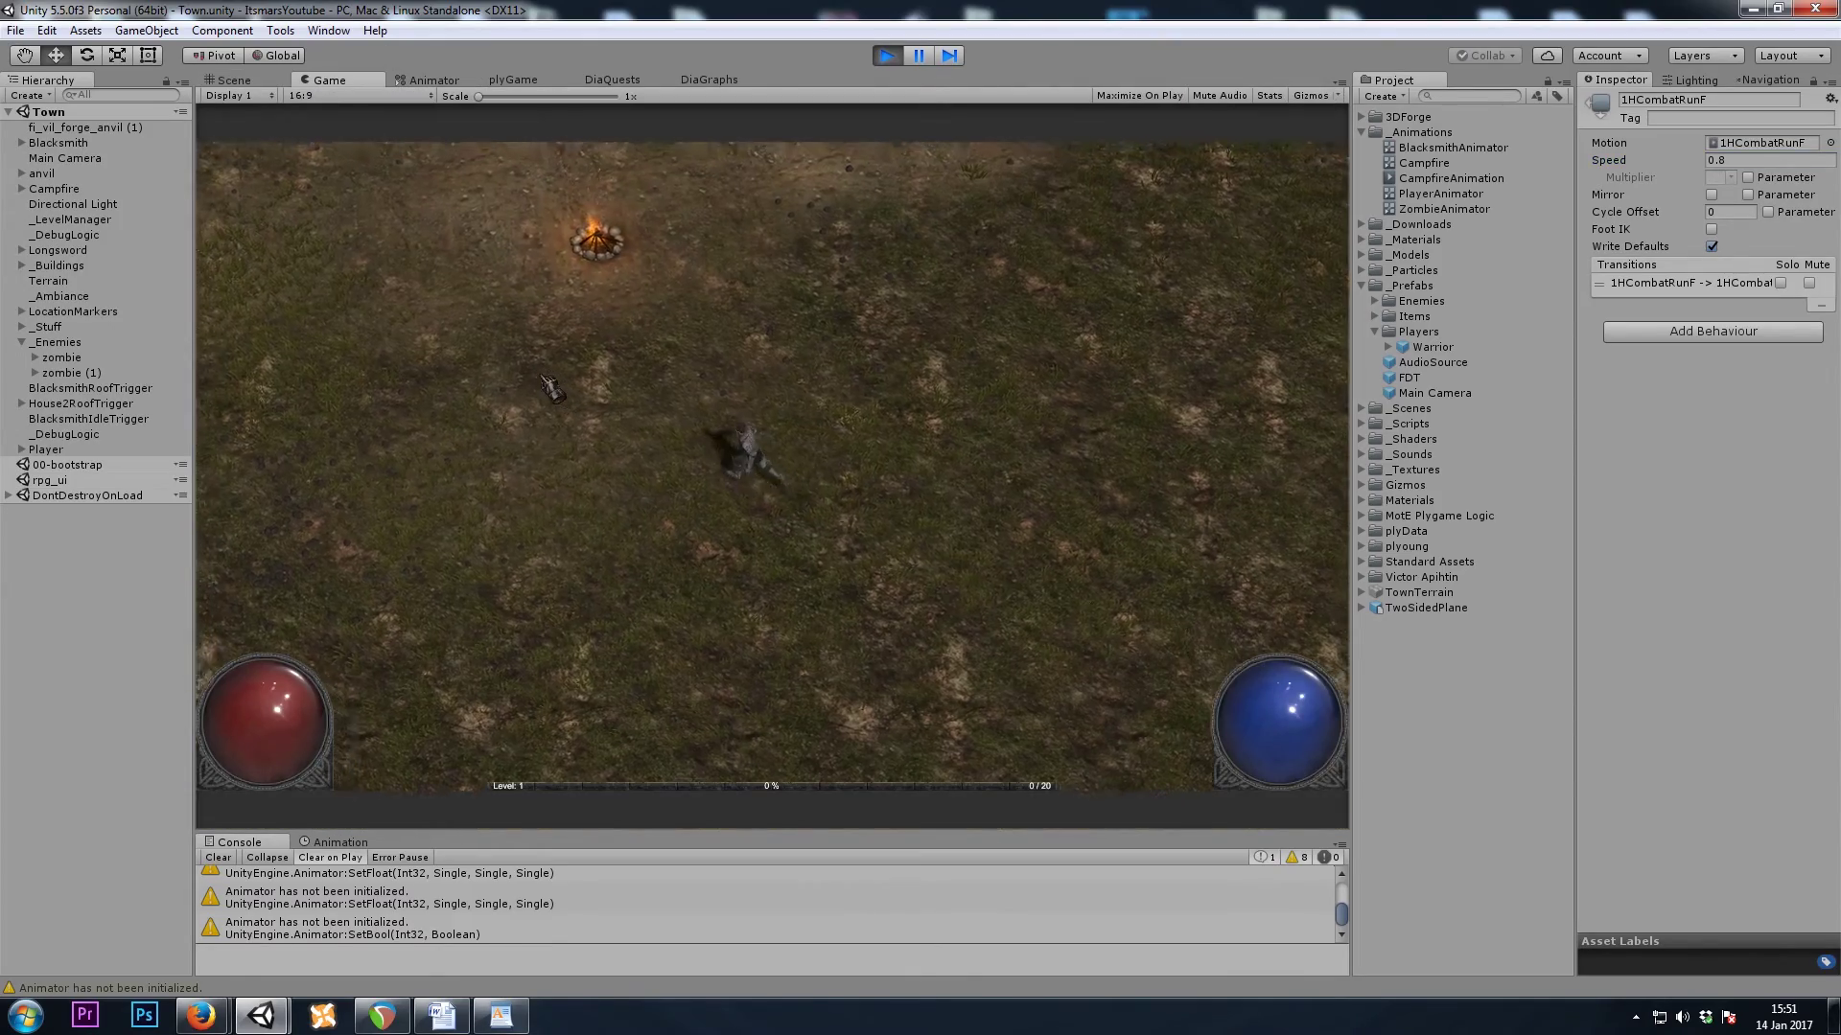
click(549, 386)
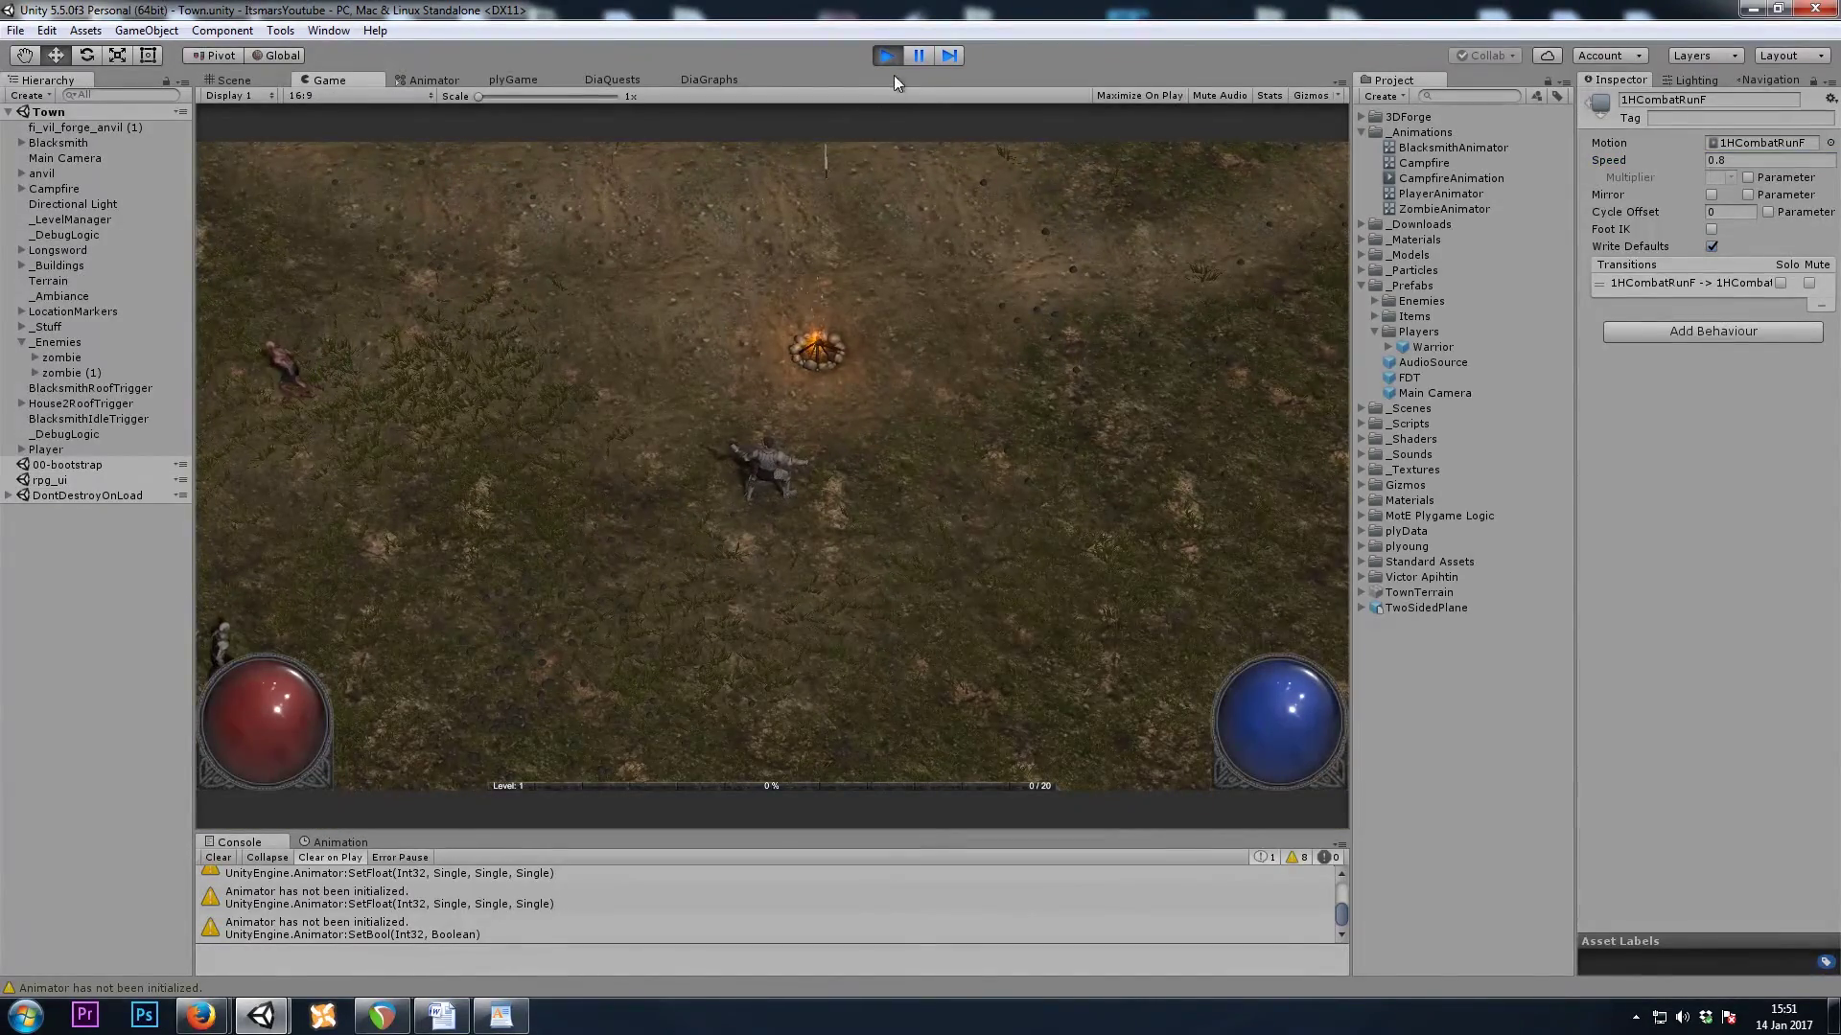
click(887, 55)
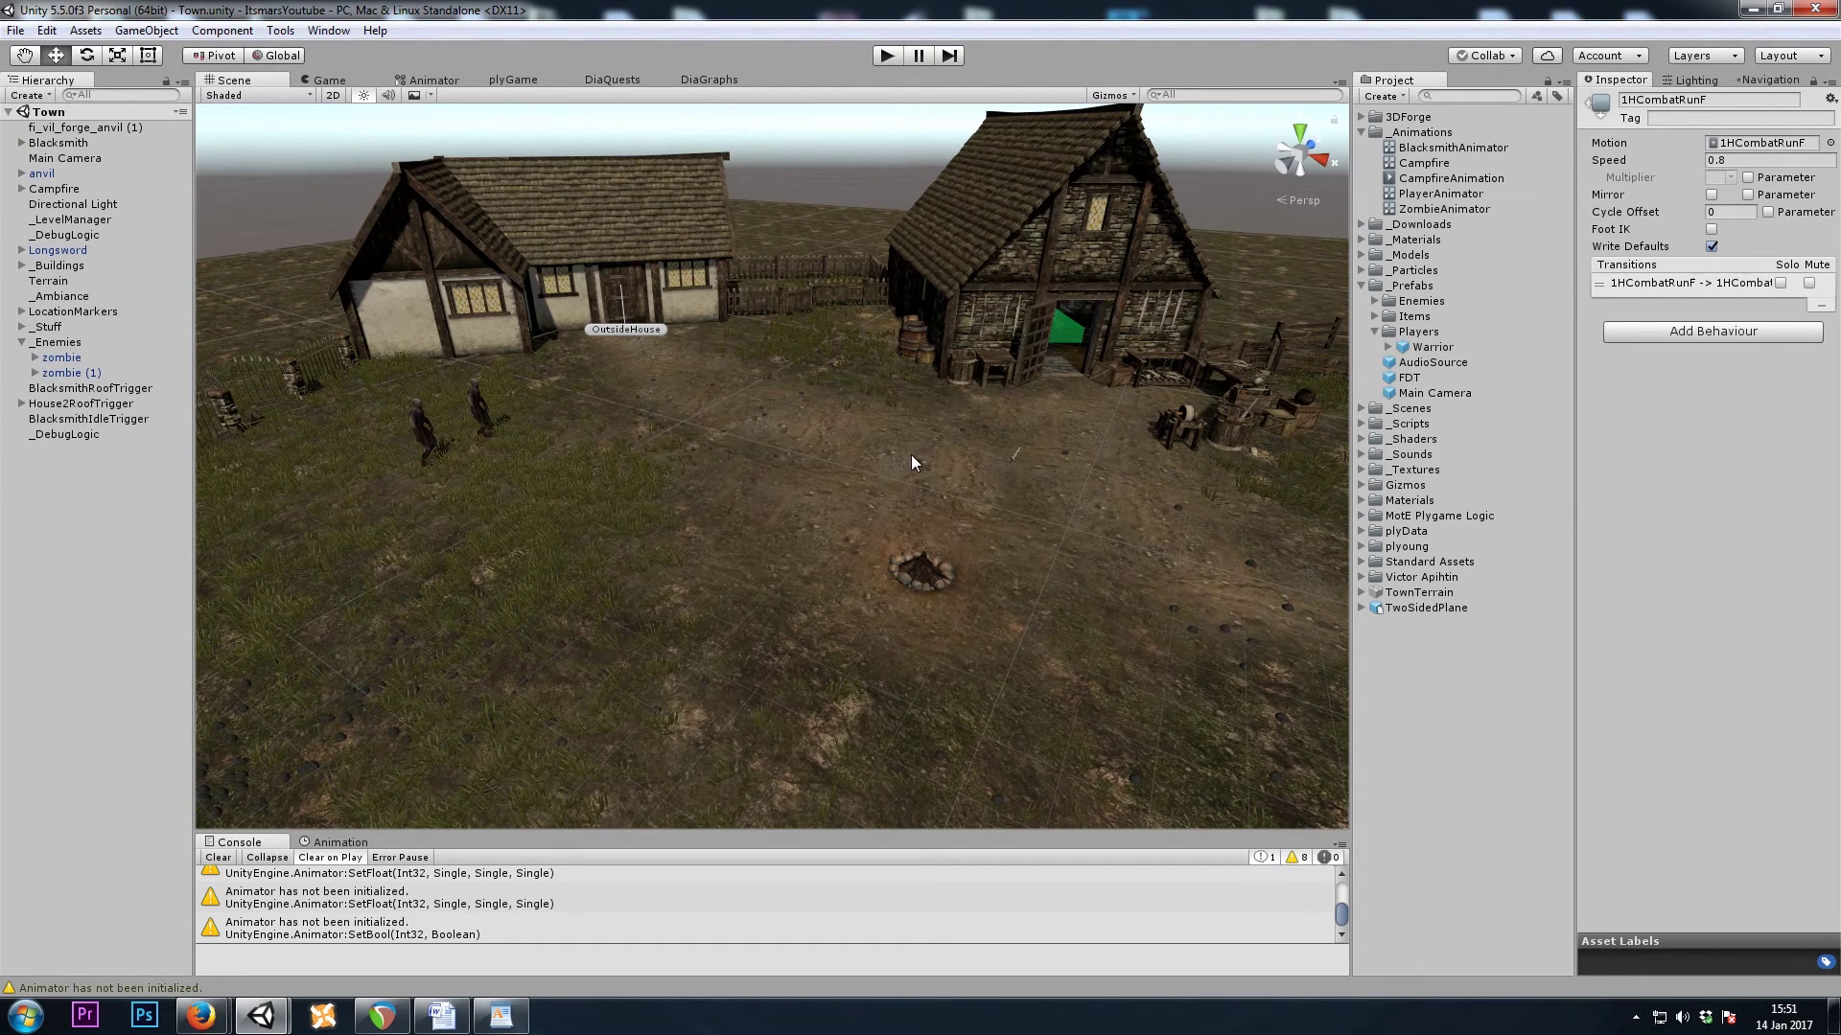
- Open BlacksmithGraph, examine its quest dialogue branches, and select the "Can you help me?" dialogue node
right_drag(730, 528, 475, 431)
key(w)
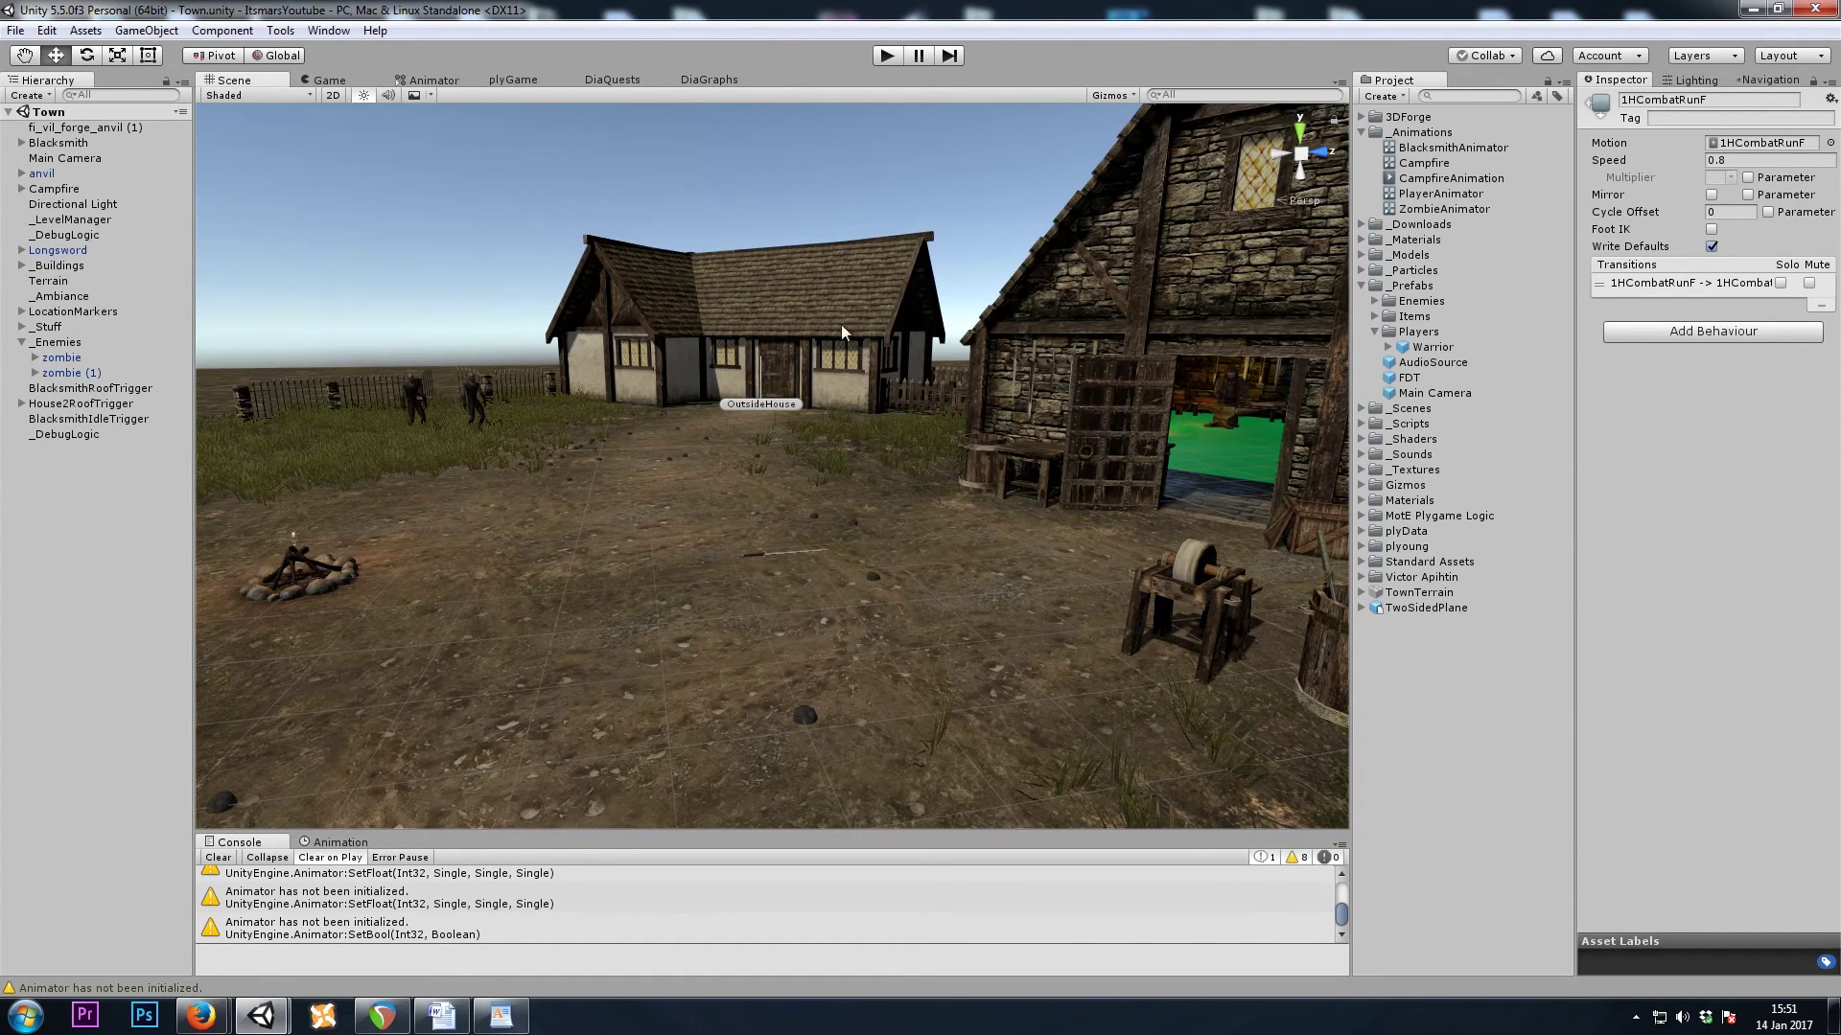
click(682, 80)
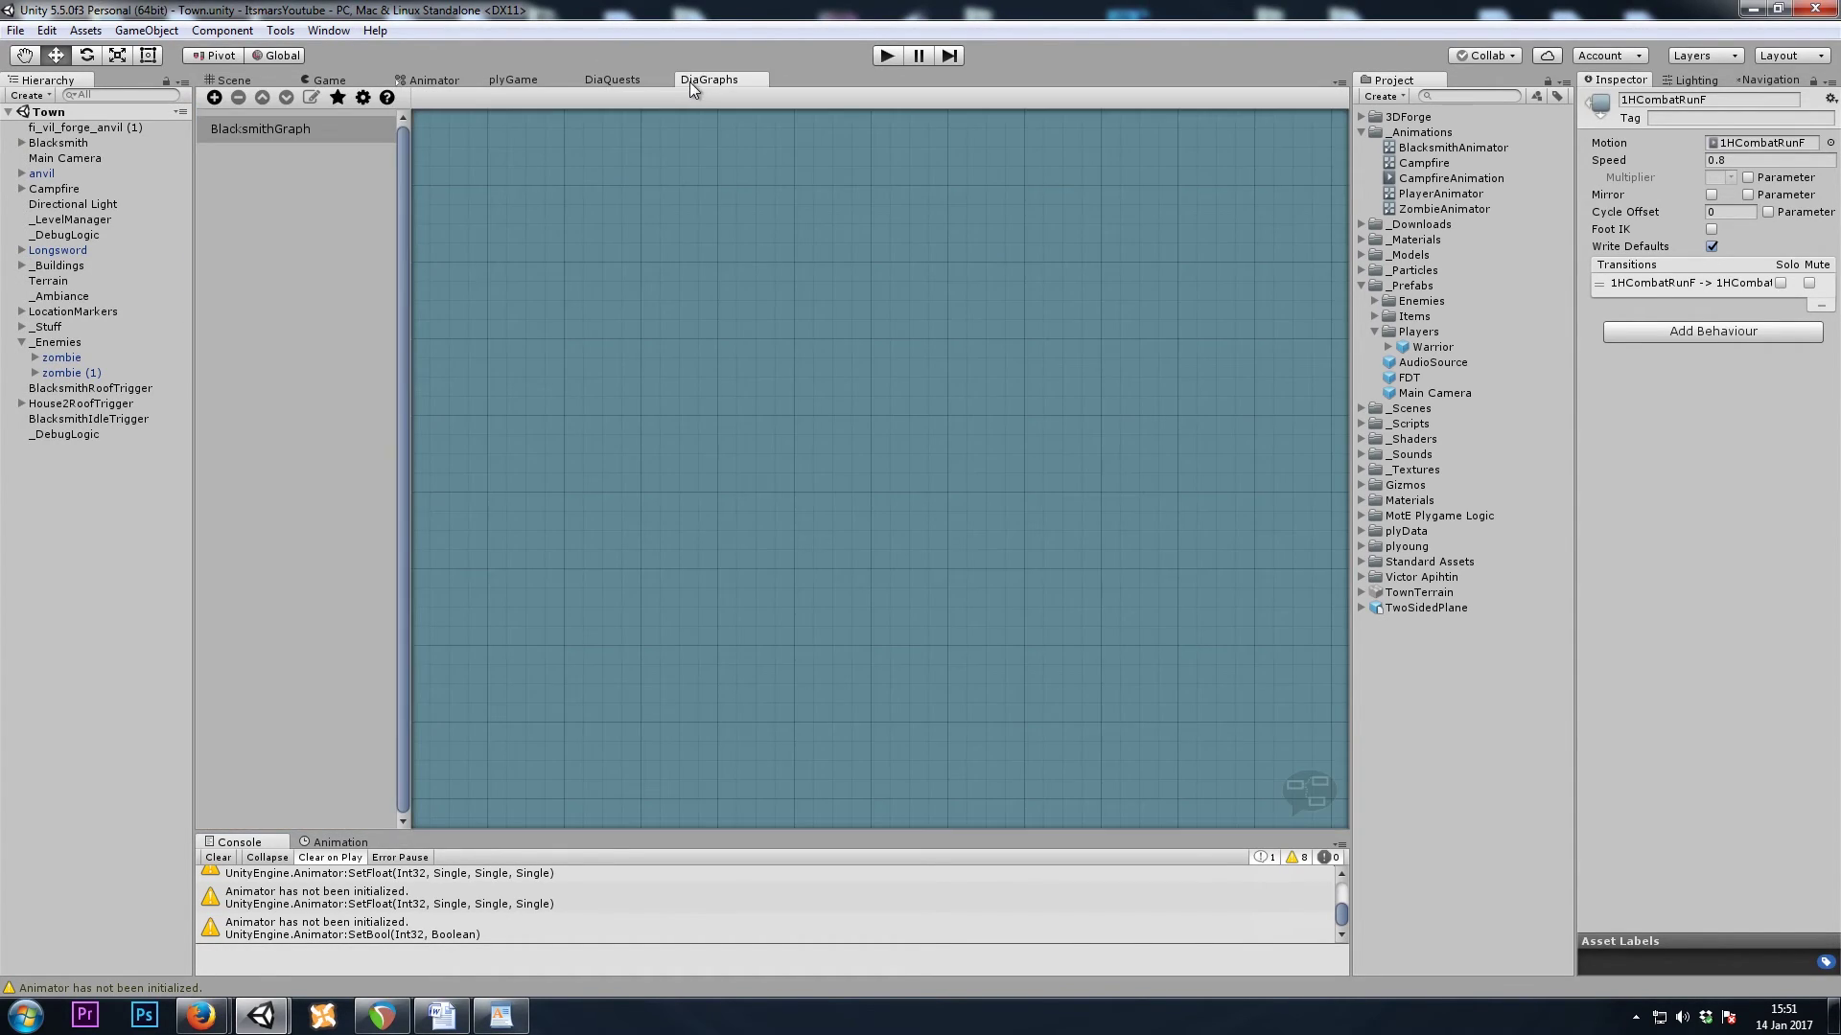
click(217, 134)
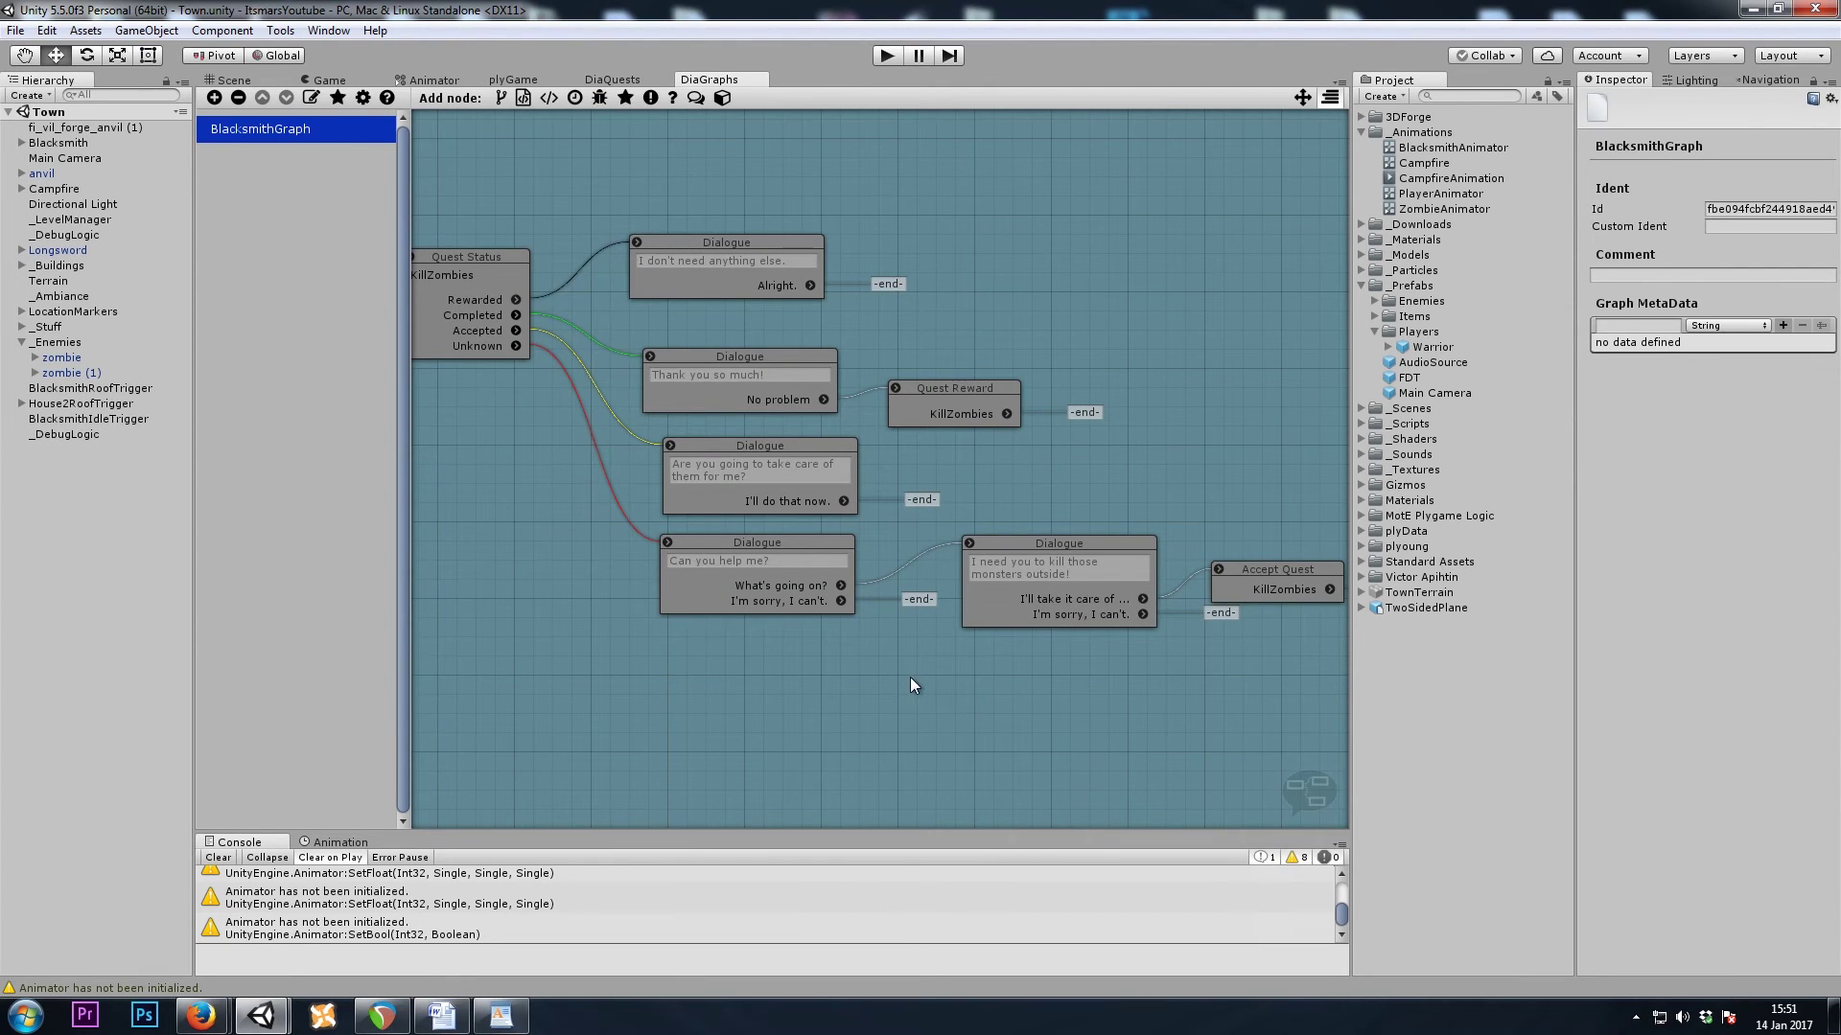
middle_drag(1011, 704, 748, 623)
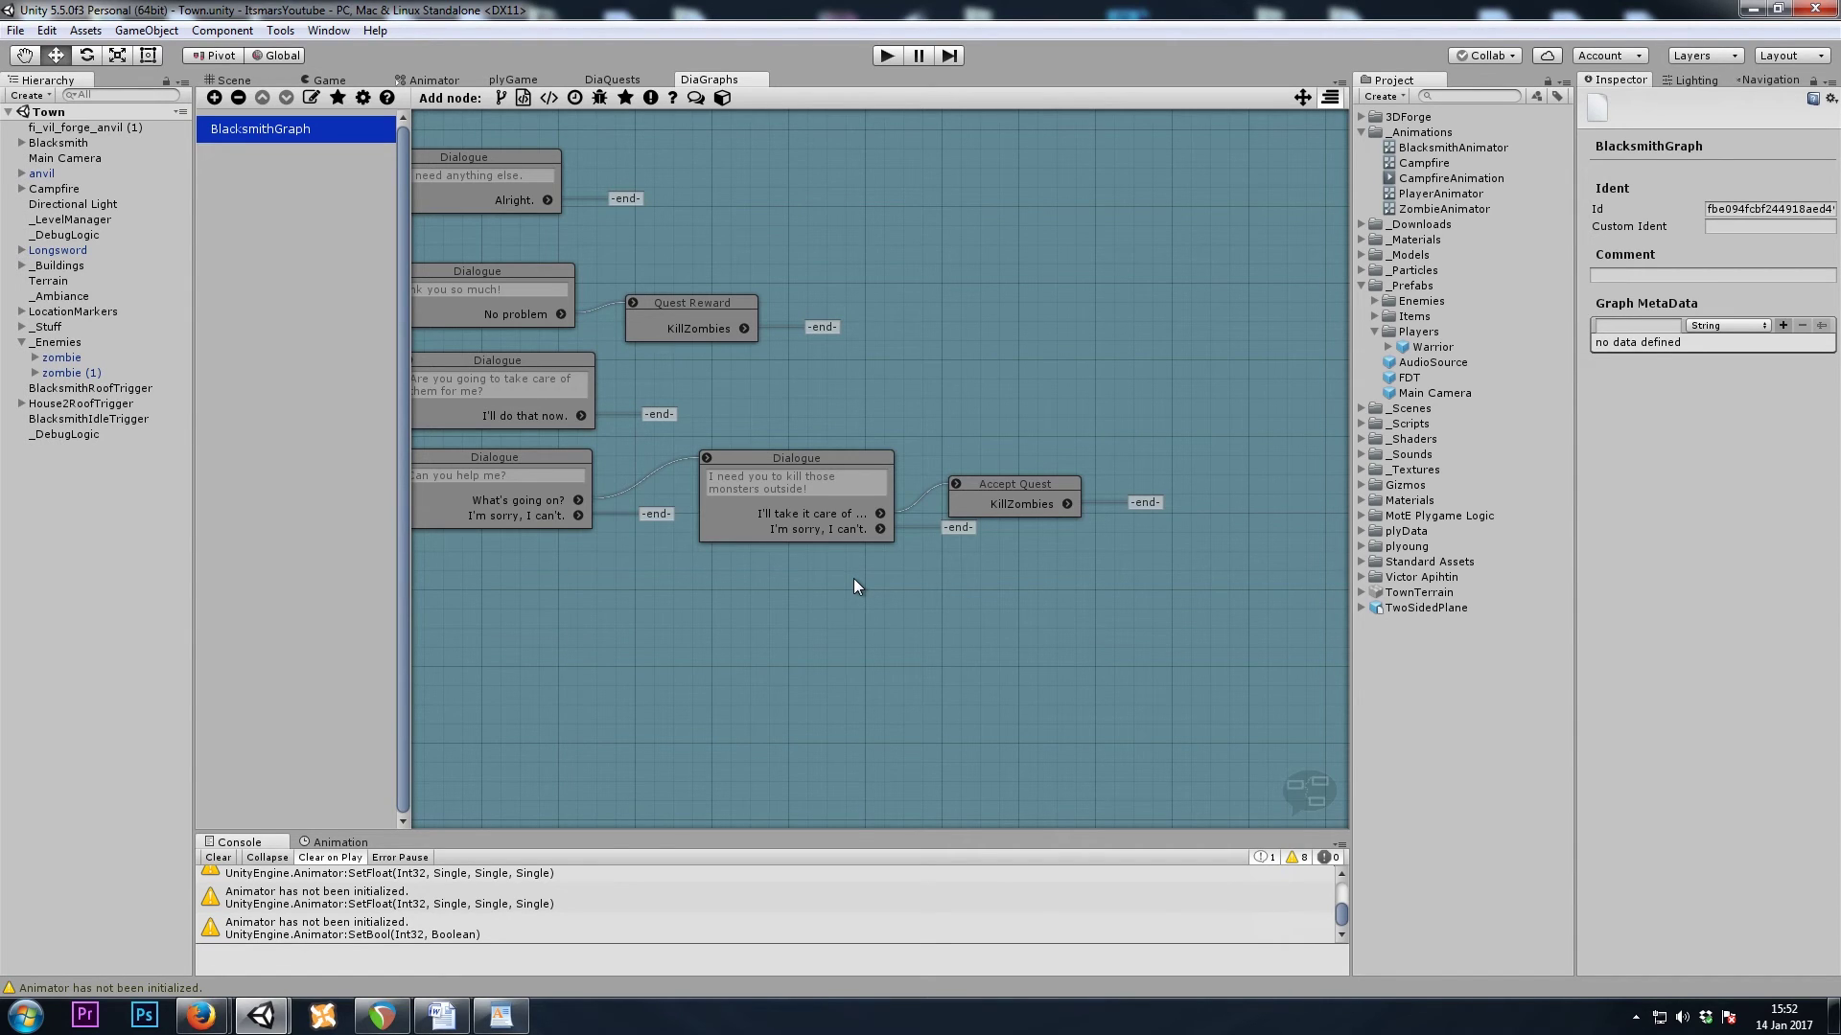
middle_drag(705, 650, 1049, 722)
middle_drag(660, 650, 703, 665)
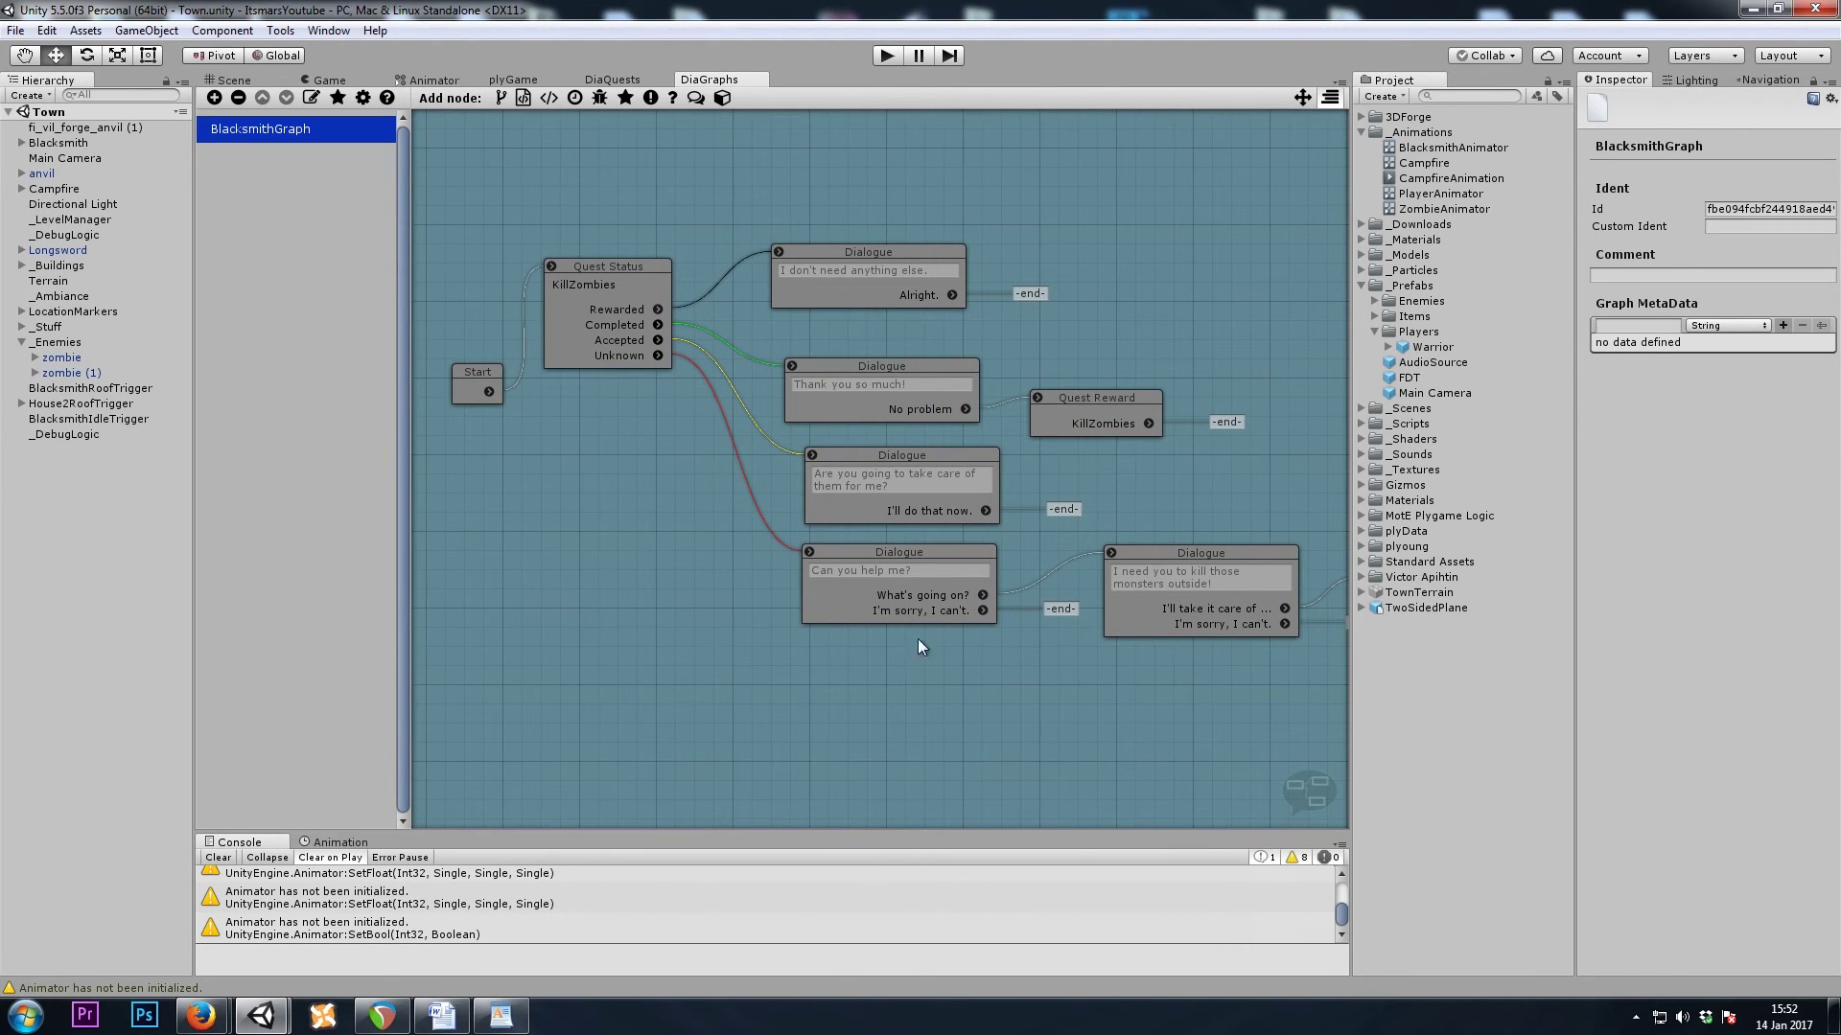
click(880, 596)
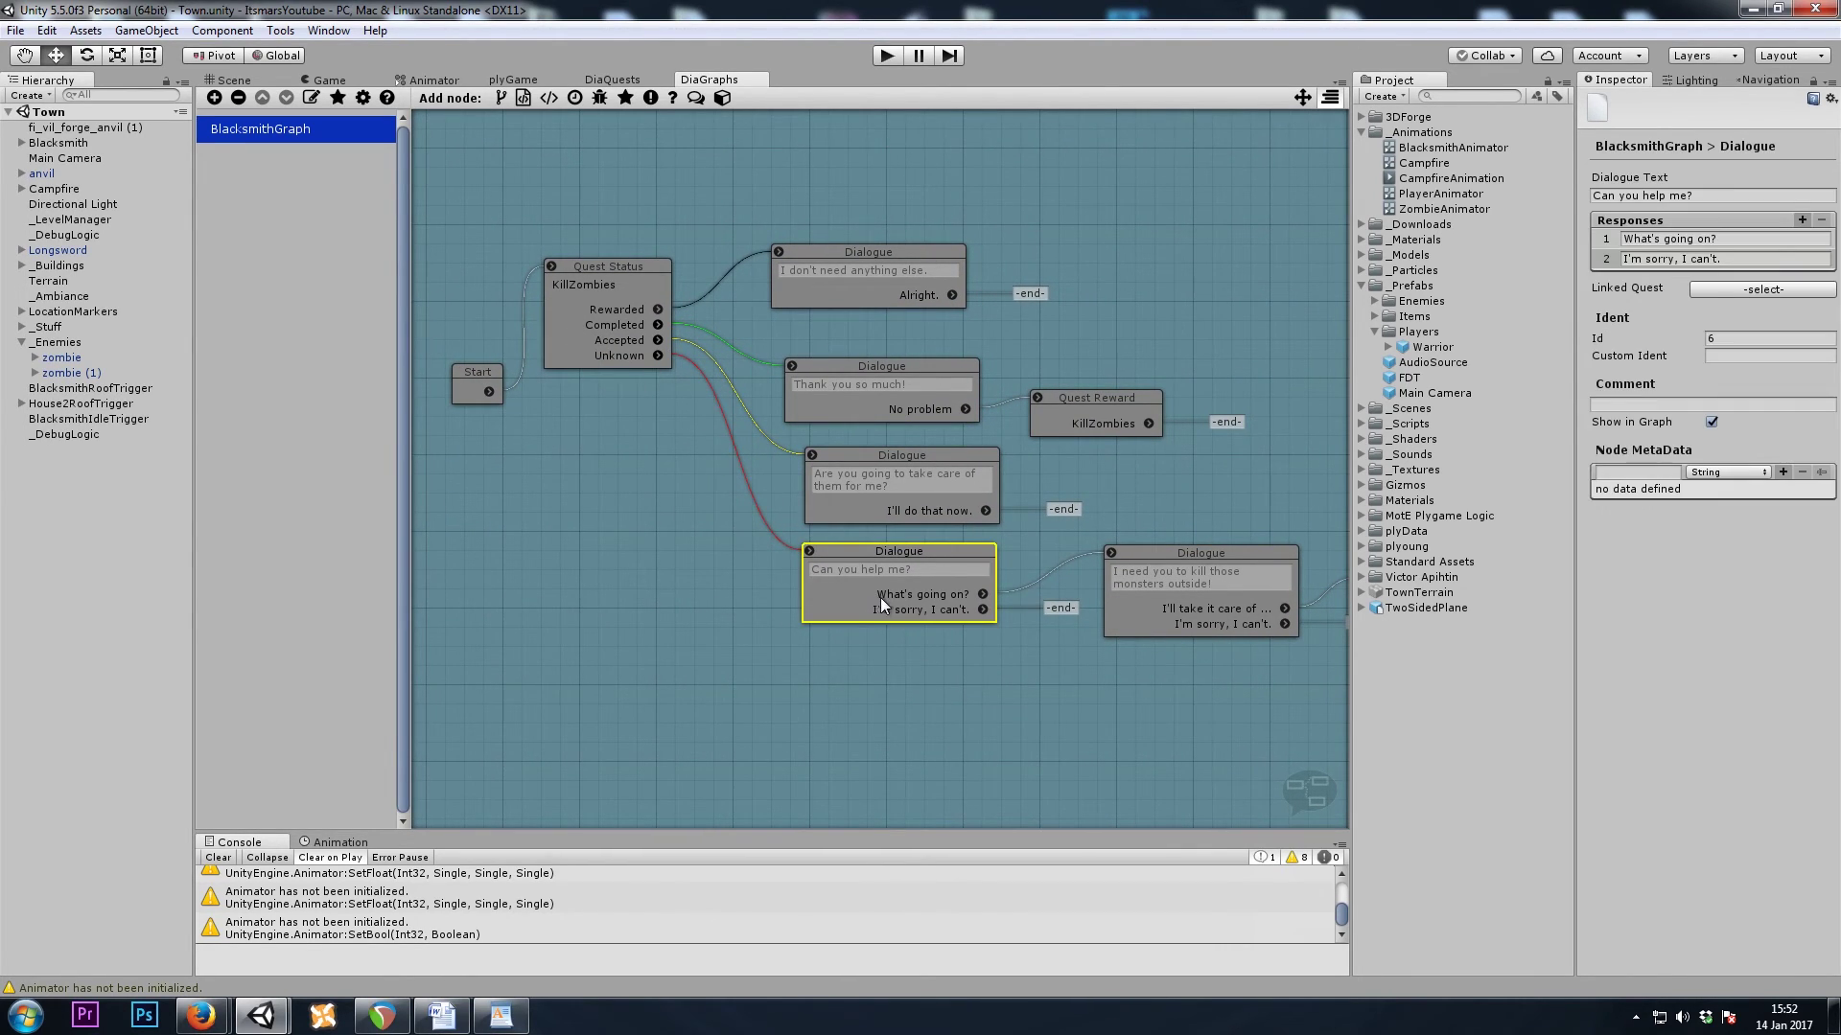
click(1709, 192)
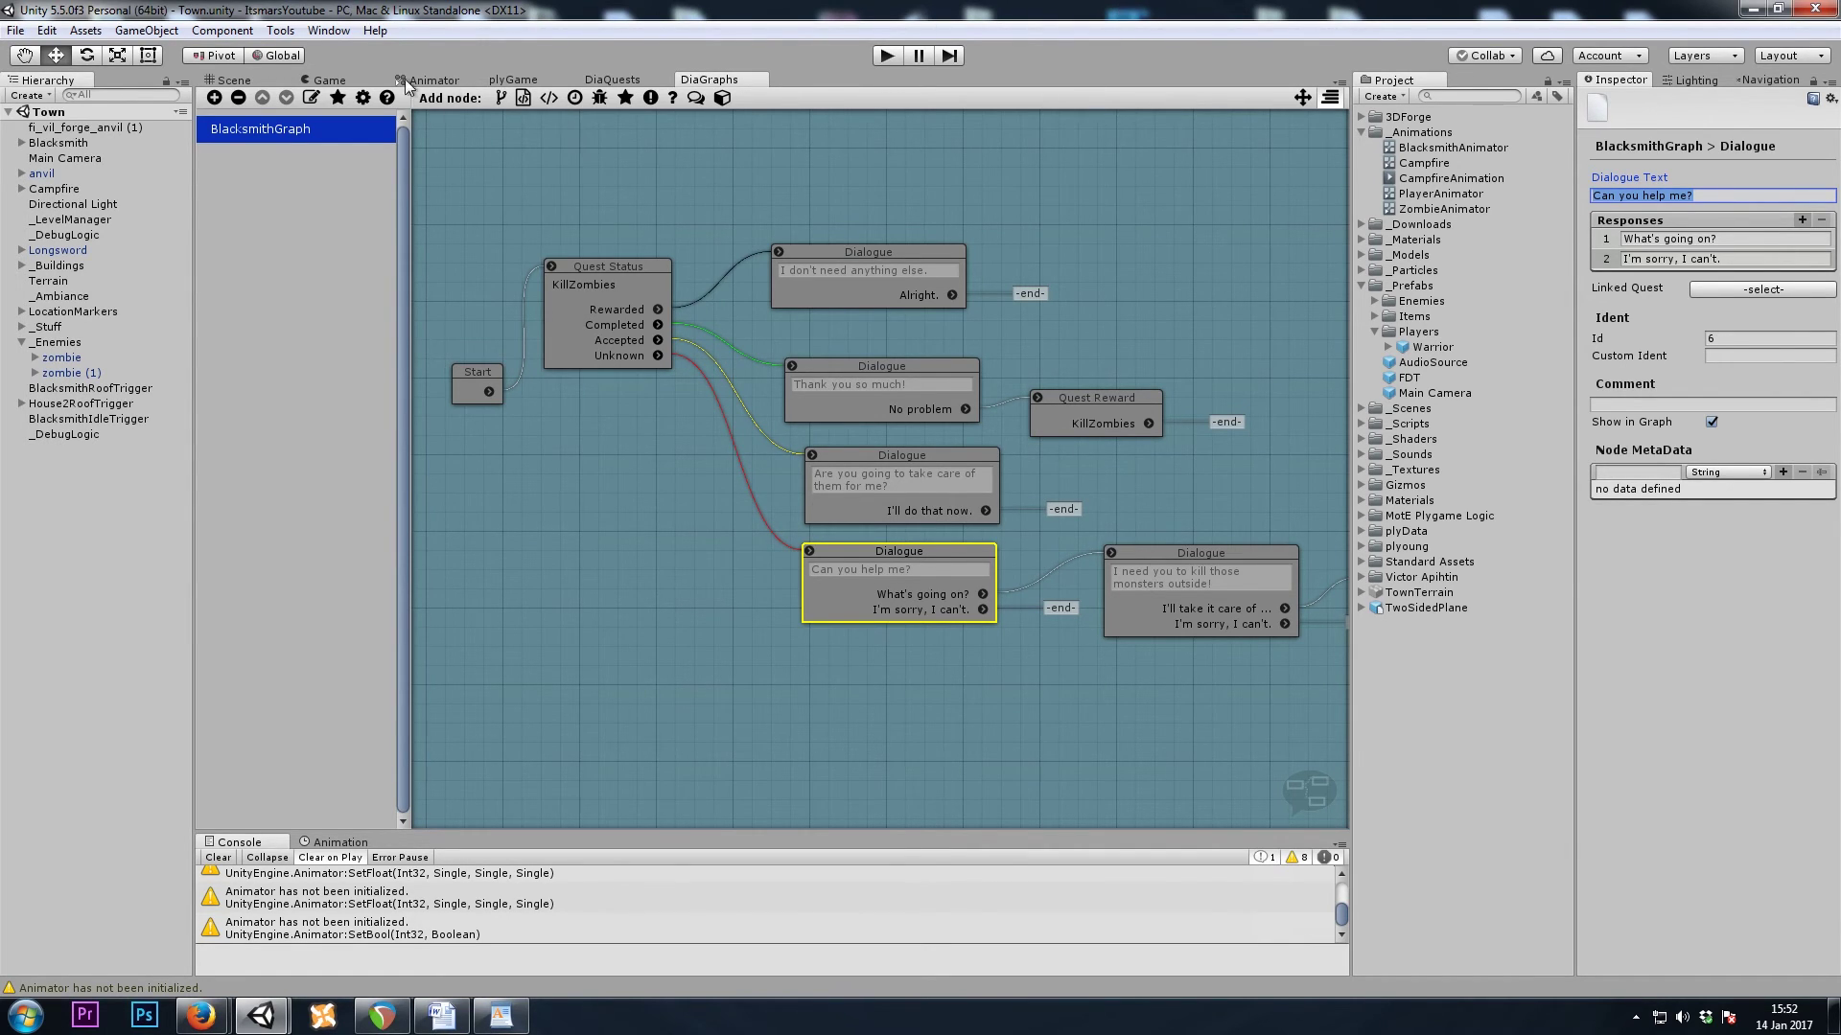
- View the zombies, house and blacksmith's yard in the scene, and return to the dialogue graph
click(244, 80)
right_drag(723, 383, 772, 381)
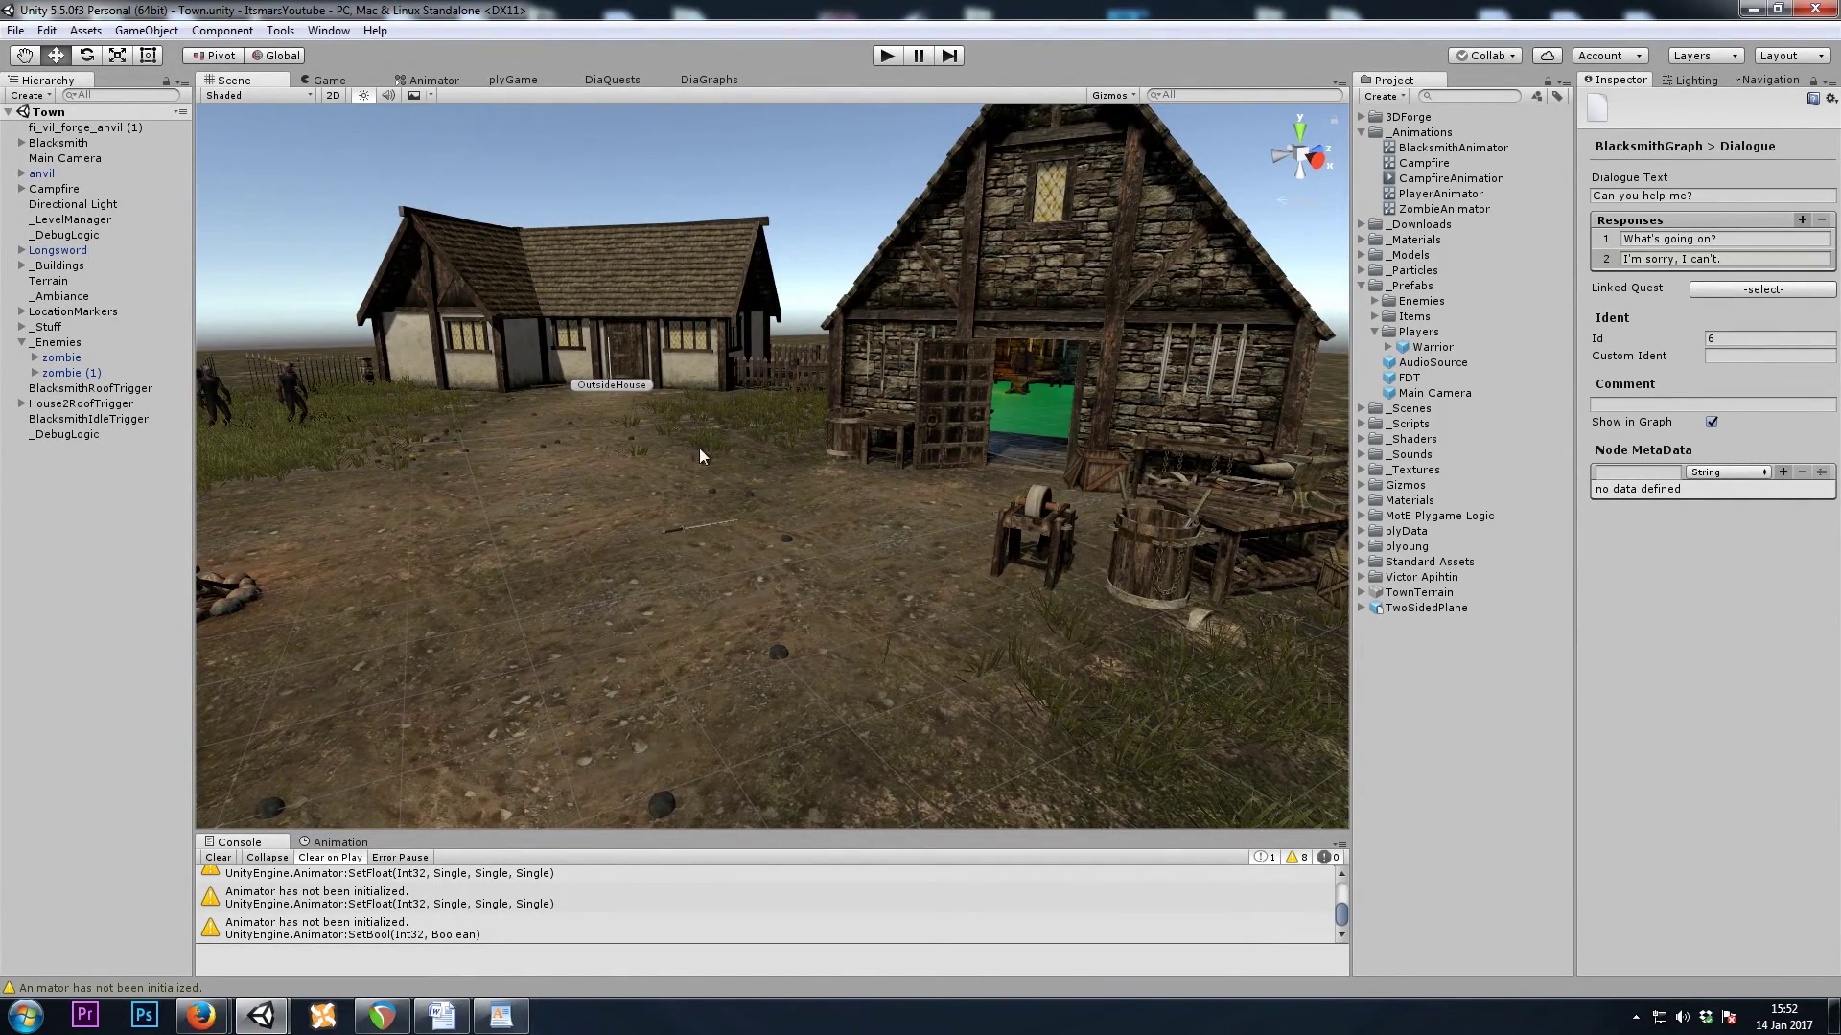
right_drag(814, 347, 779, 343)
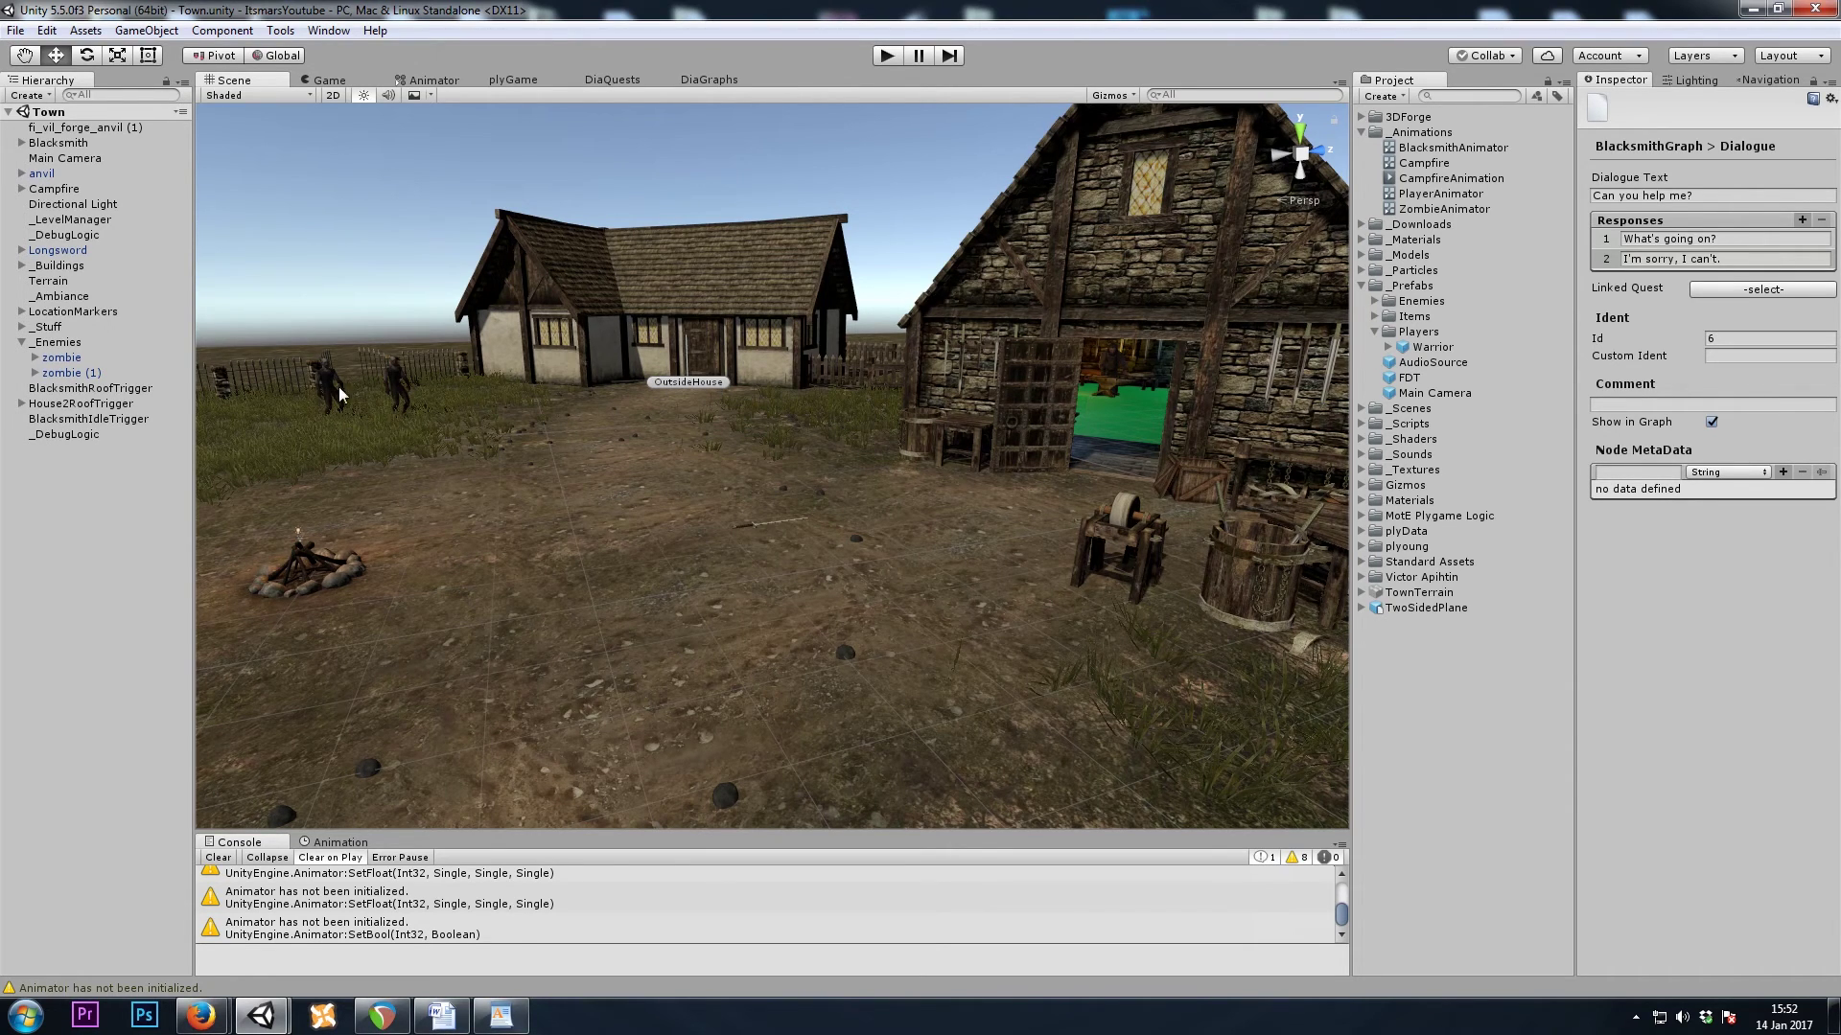
right_drag(796, 401, 705, 430)
click(730, 79)
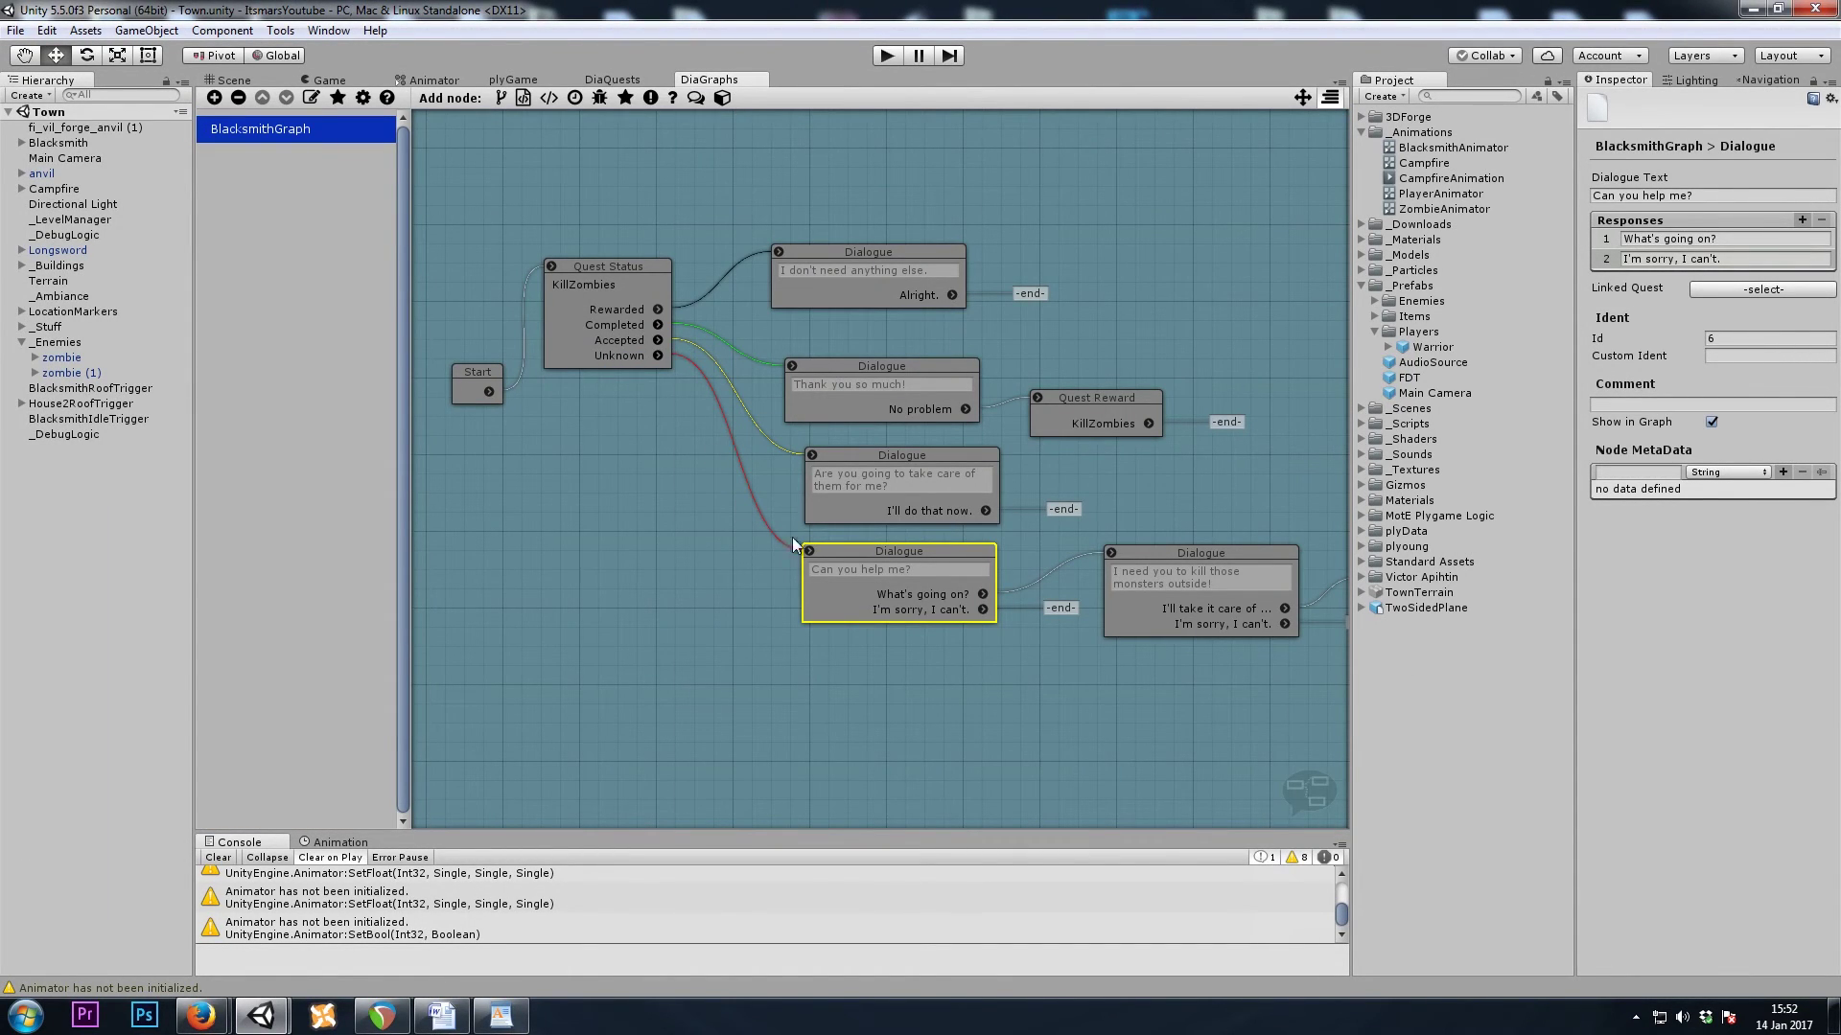
- Set the selected node's dialogue text to "There's some strange noises coming from the house next door. You should check it out."
click(1692, 198)
text(There's some str)
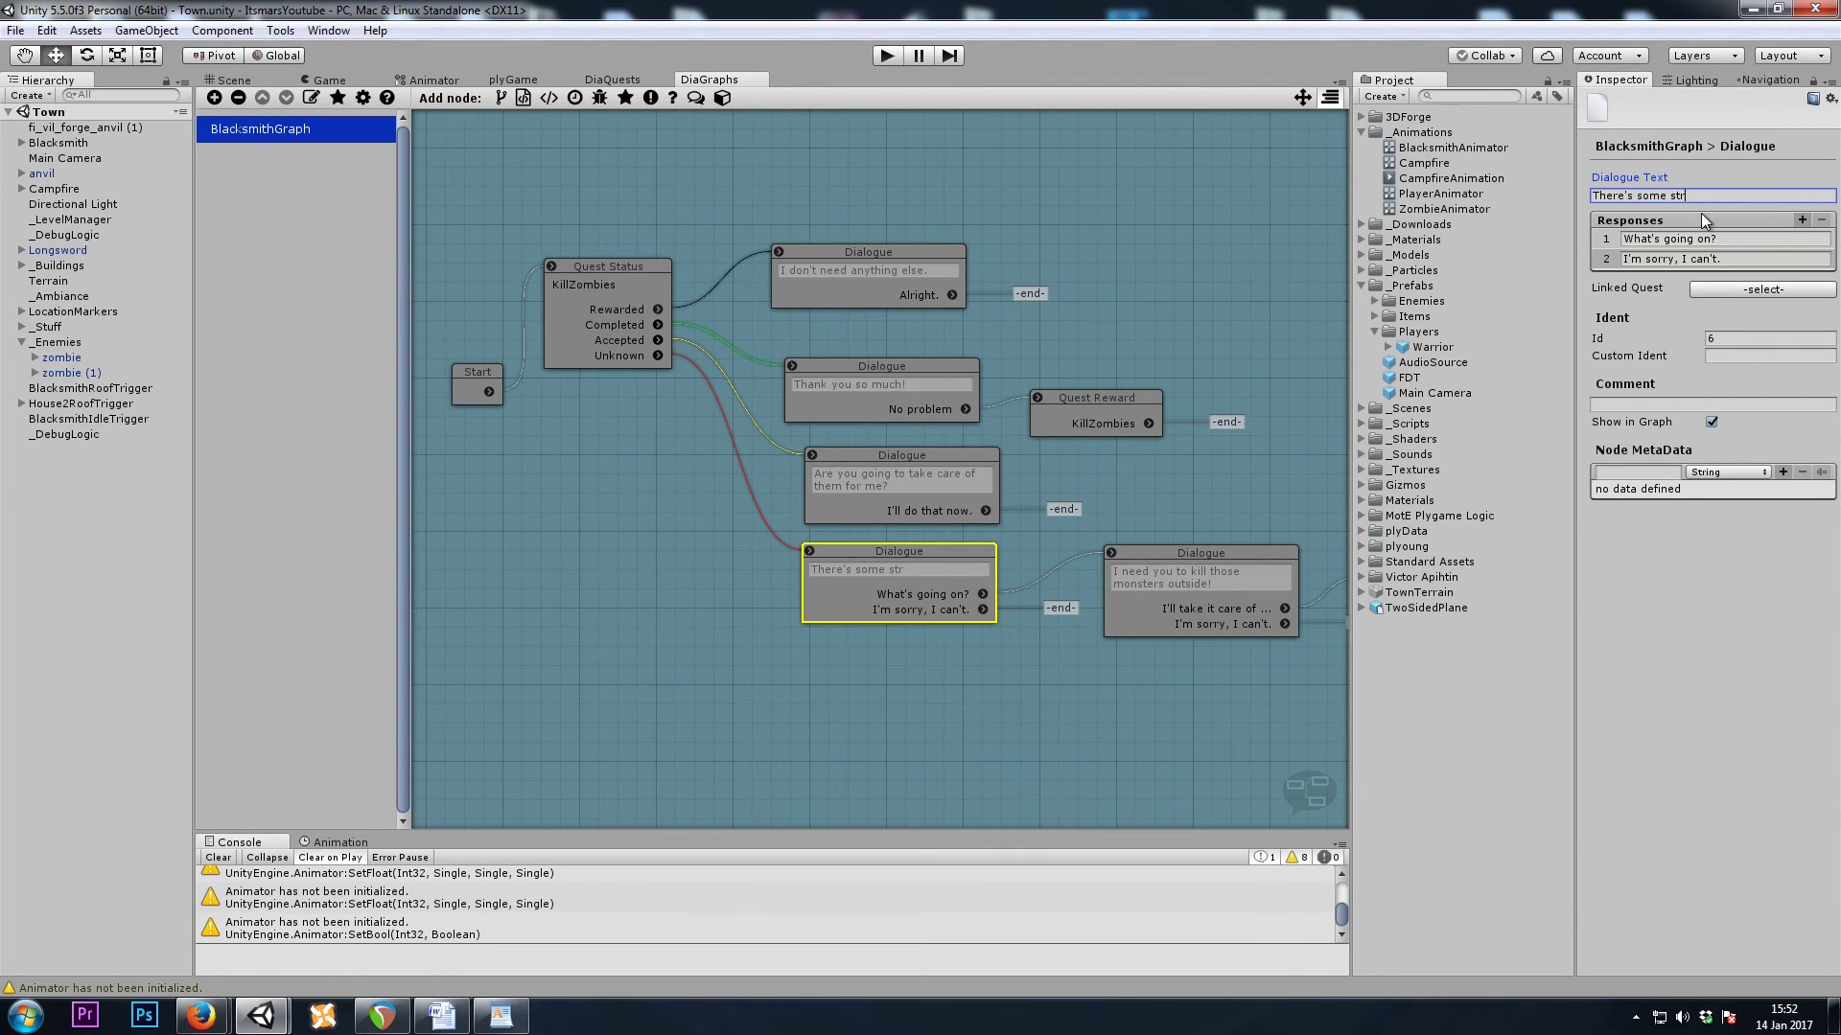
text(ange noises comeing)
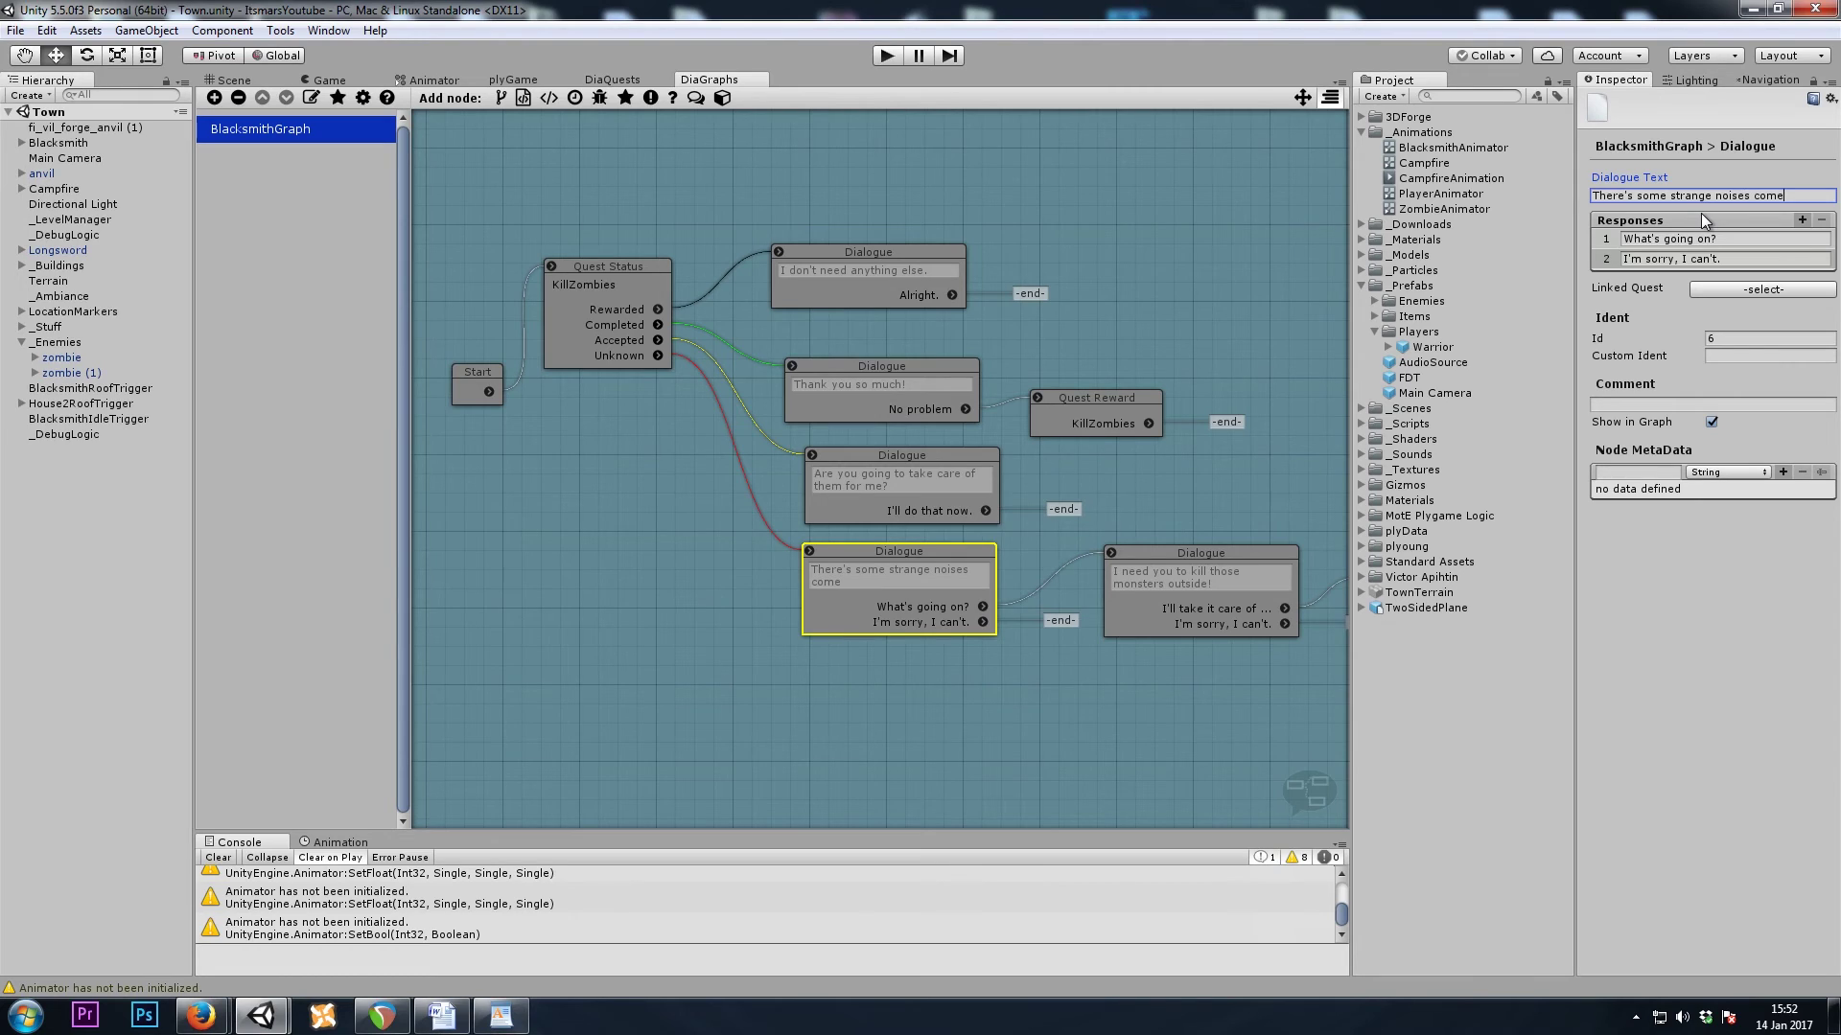
key(BackSpace)
key(BackSpace)
key(BackSpace)
key(BackSpace)
key(BackSpace)
text(ing from the hous)
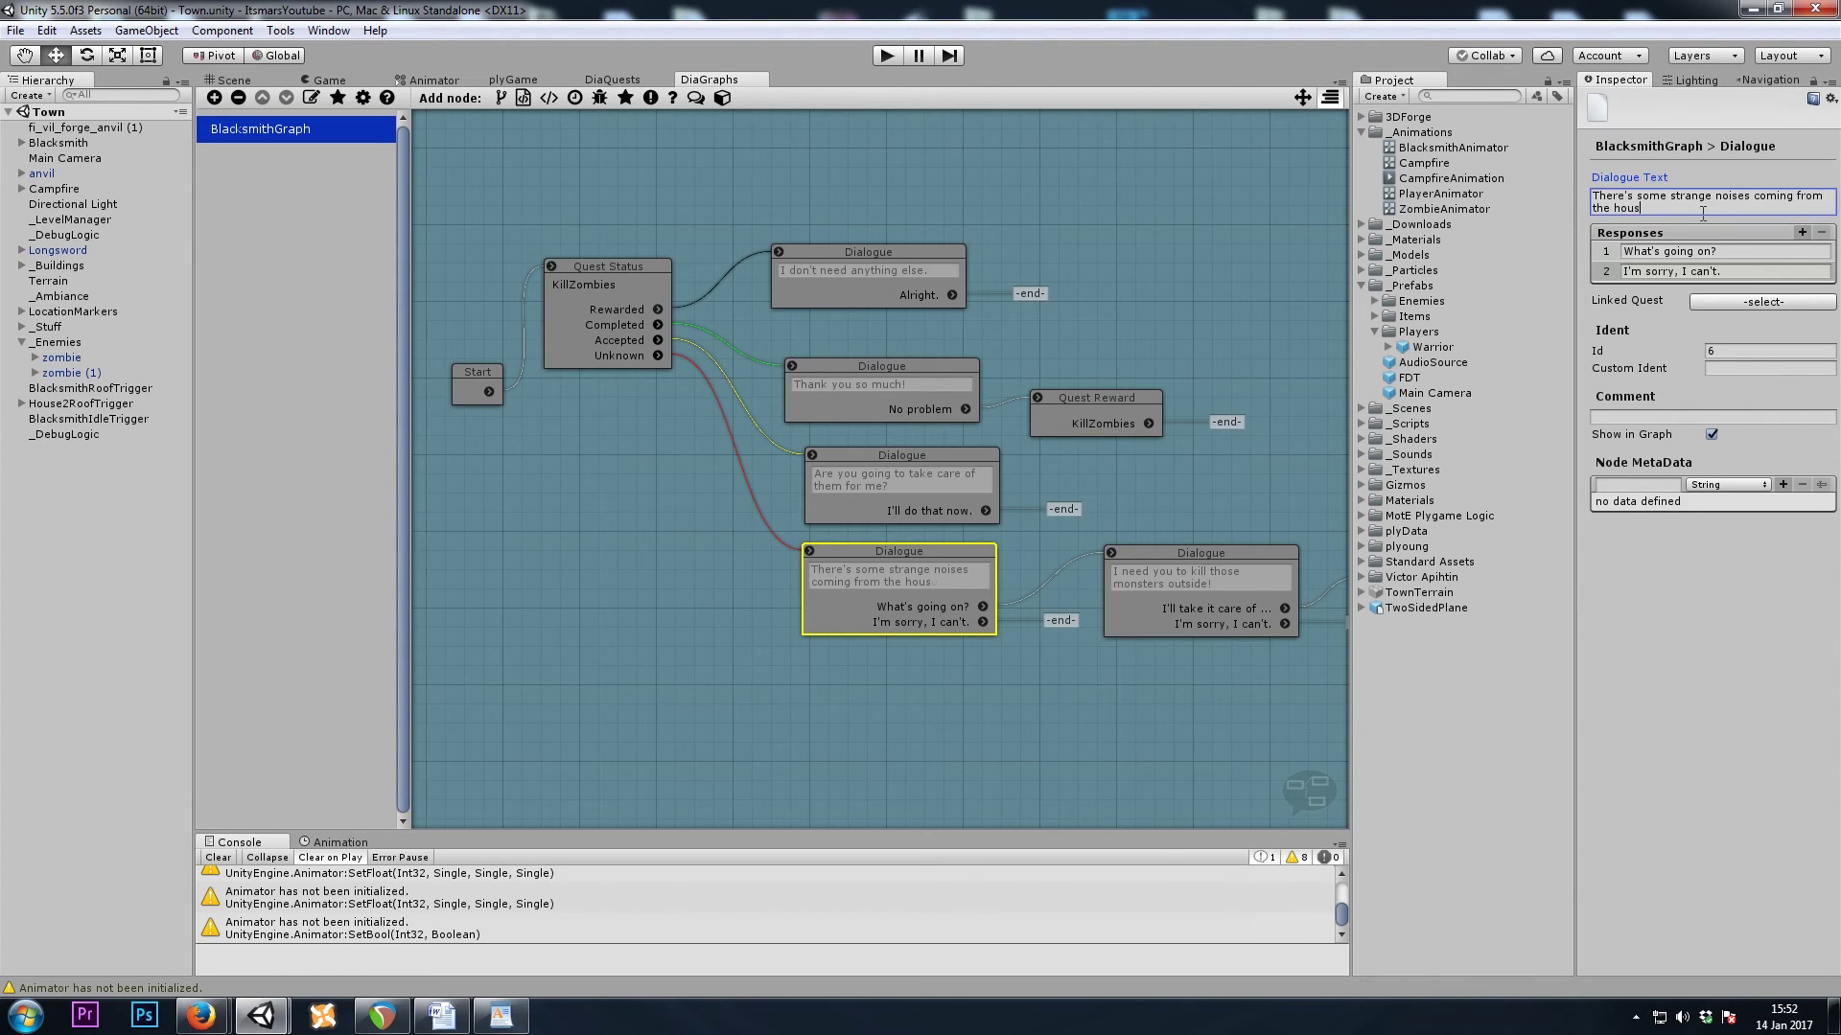
text(e next door. You should check it out.)
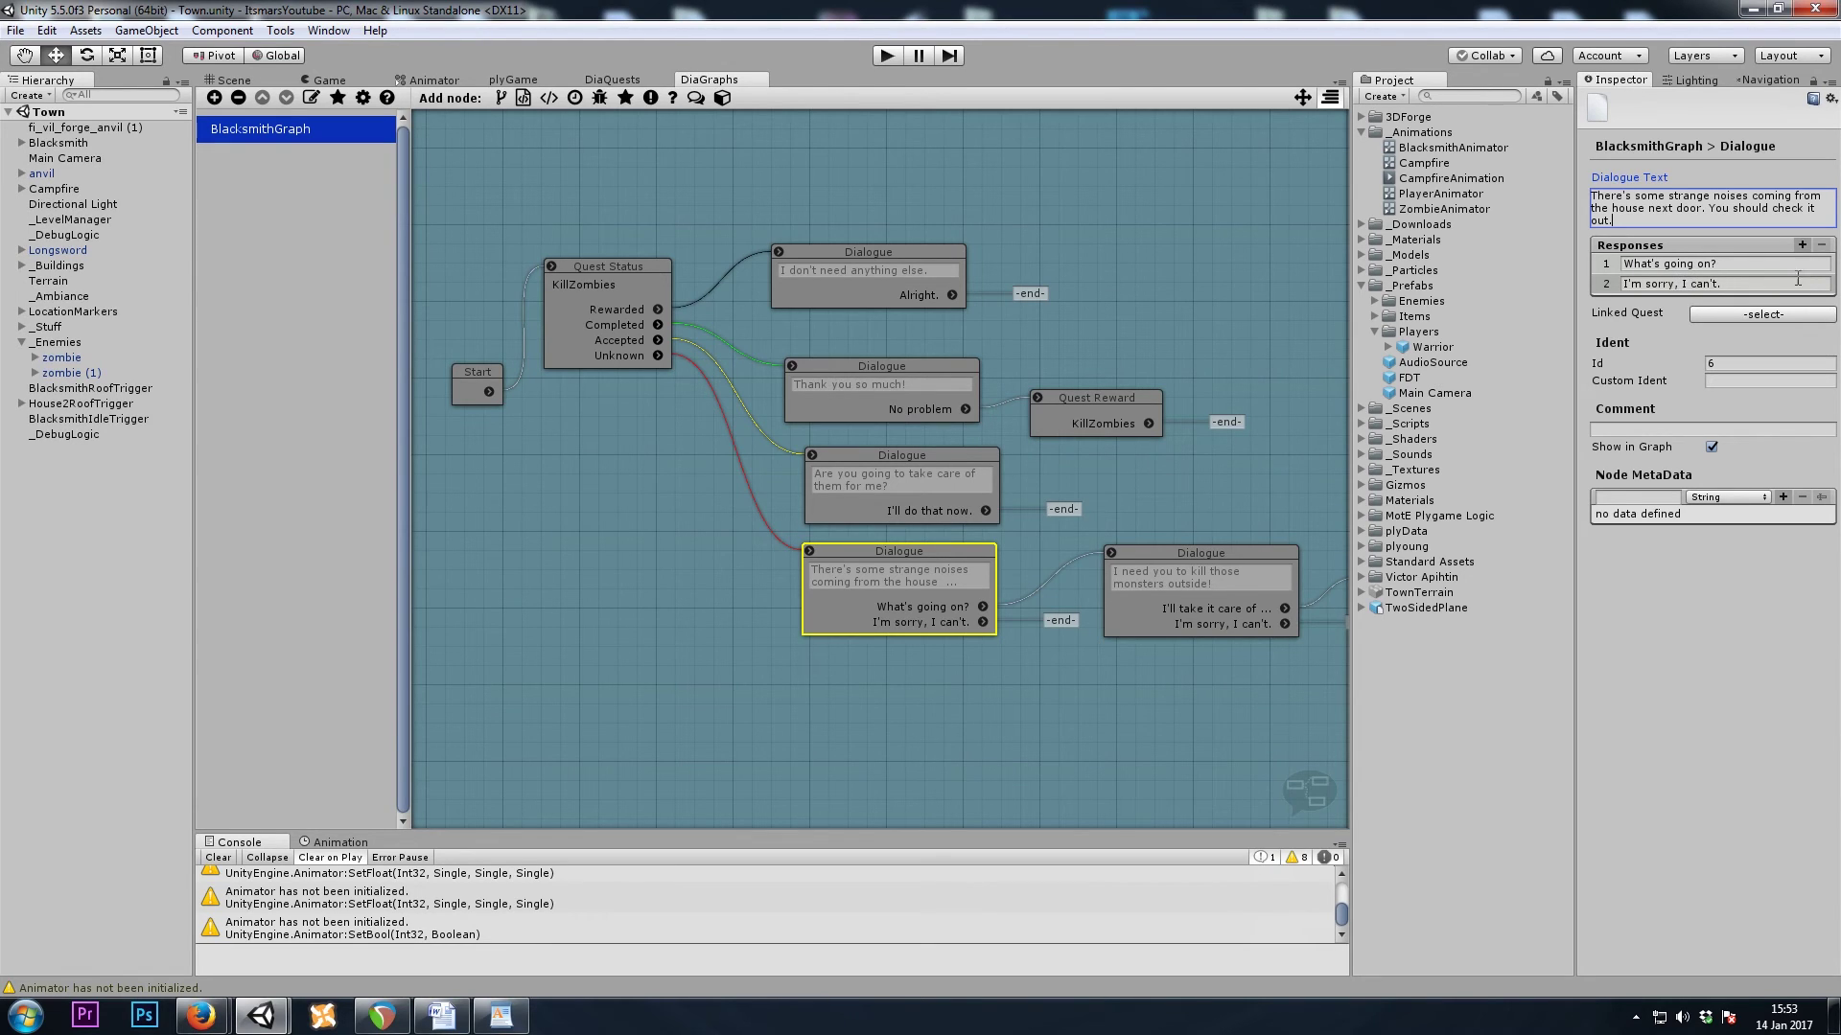
- Remove the "I'm sorry, I can't." response from the selected dialogue and change its remaining response to "Alright."
click(1614, 283)
click(1821, 245)
click(1717, 257)
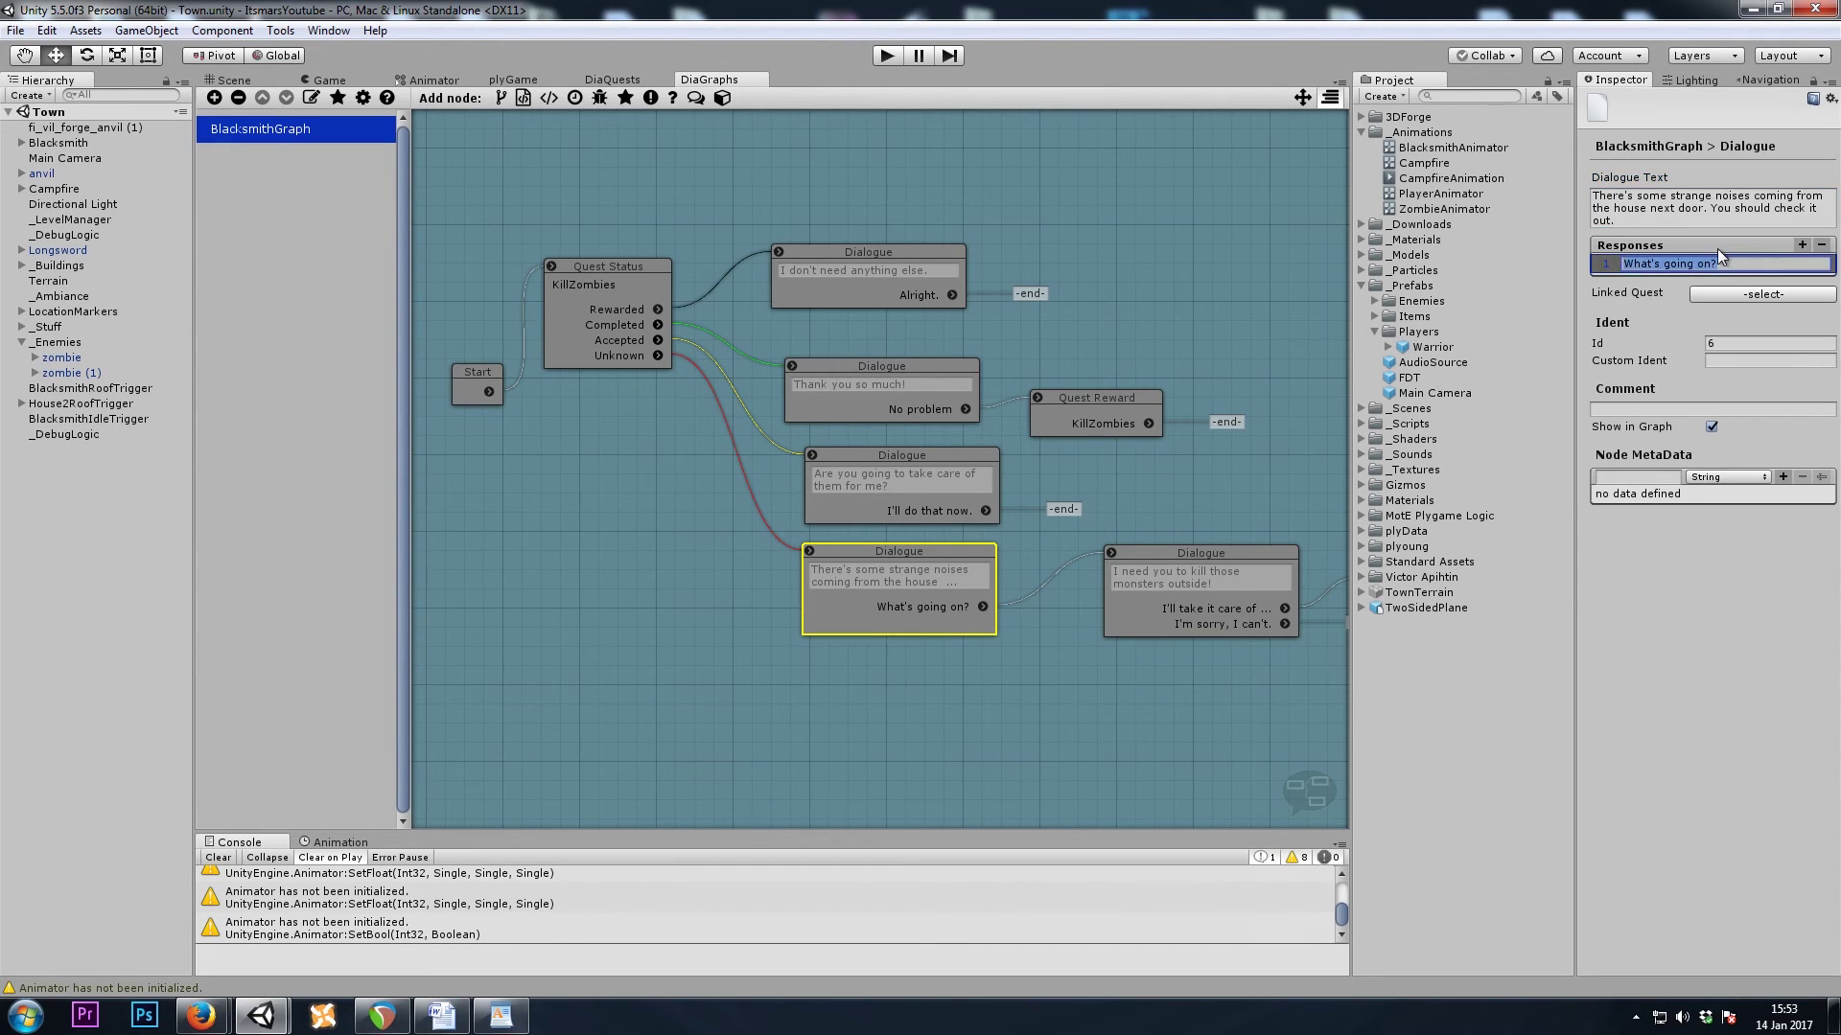
text(Alright.)
- Delete the "I need you to kill those monsters outside!" dialogue and link the "Alright." response to the Accept Quest node, placed closer
middle_drag(1088, 703, 790, 682)
click(905, 590)
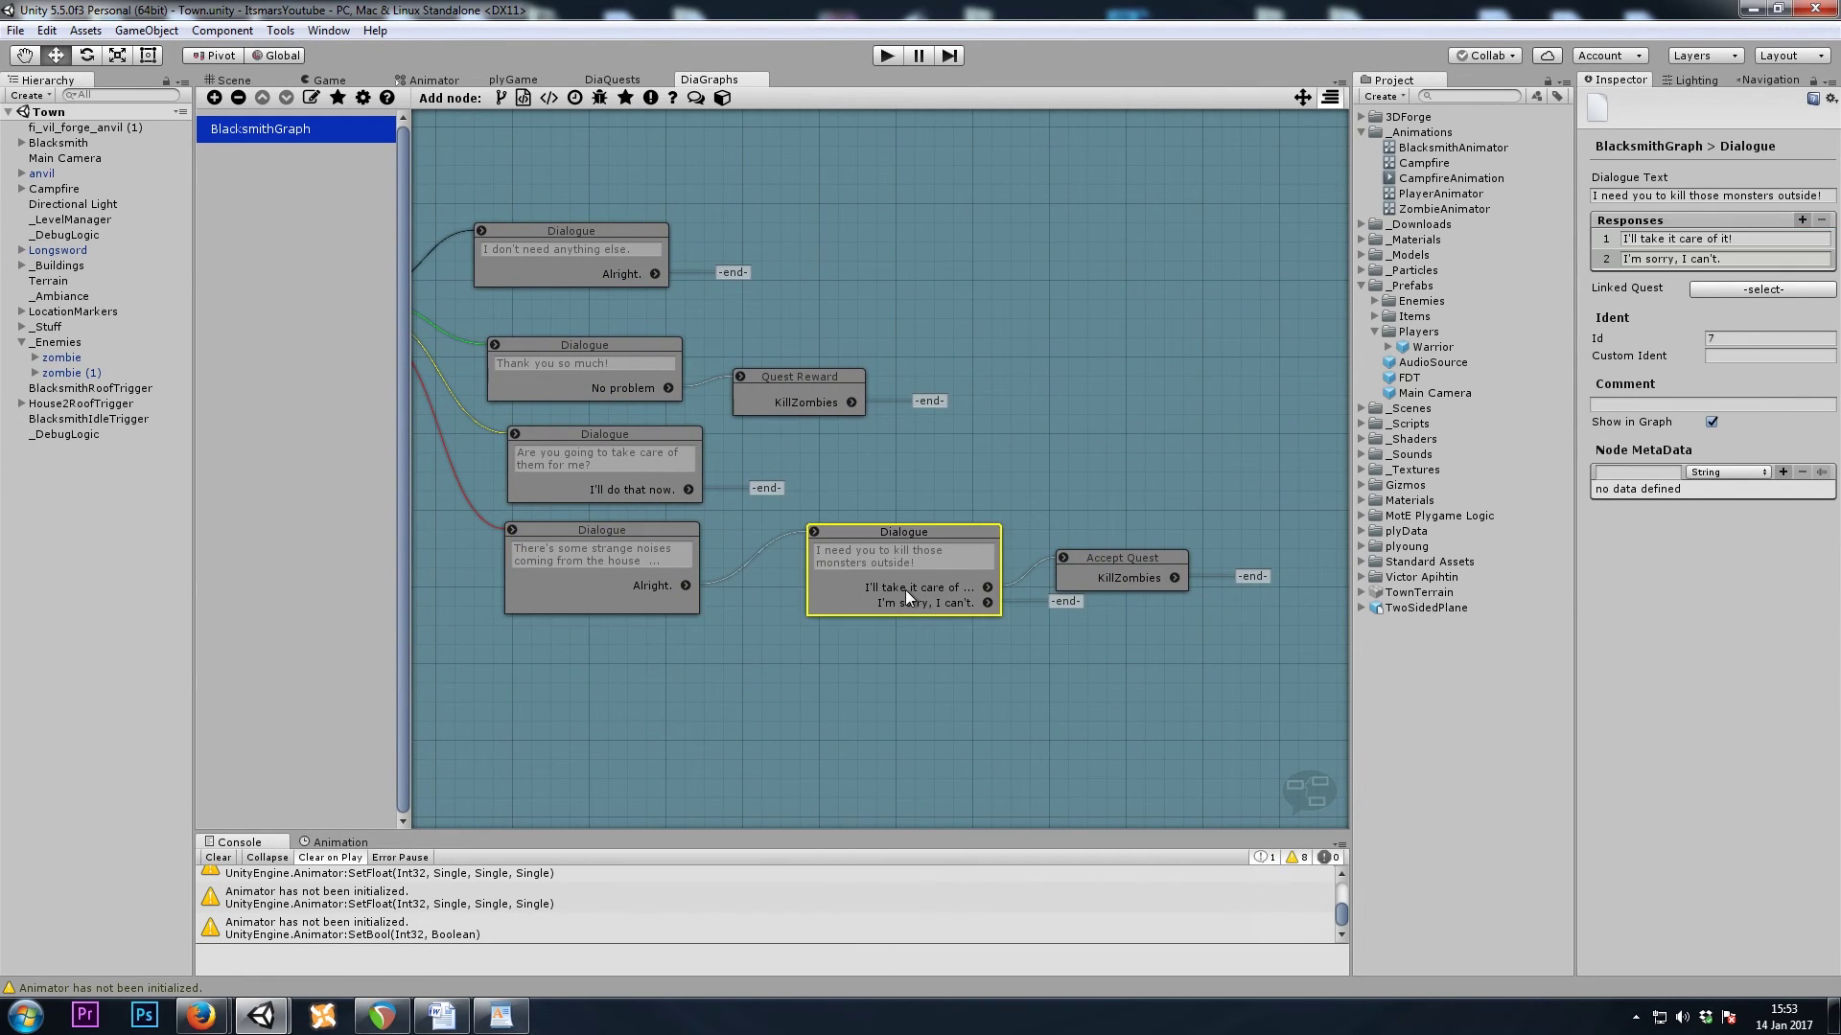
key(Delete)
drag(1066, 566, 829, 603)
- Change the text of the dialogue for the Accepted quest status to "Did you check out that house?"
middle_drag(703, 690, 909, 703)
middle_drag(860, 497, 930, 518)
click(934, 504)
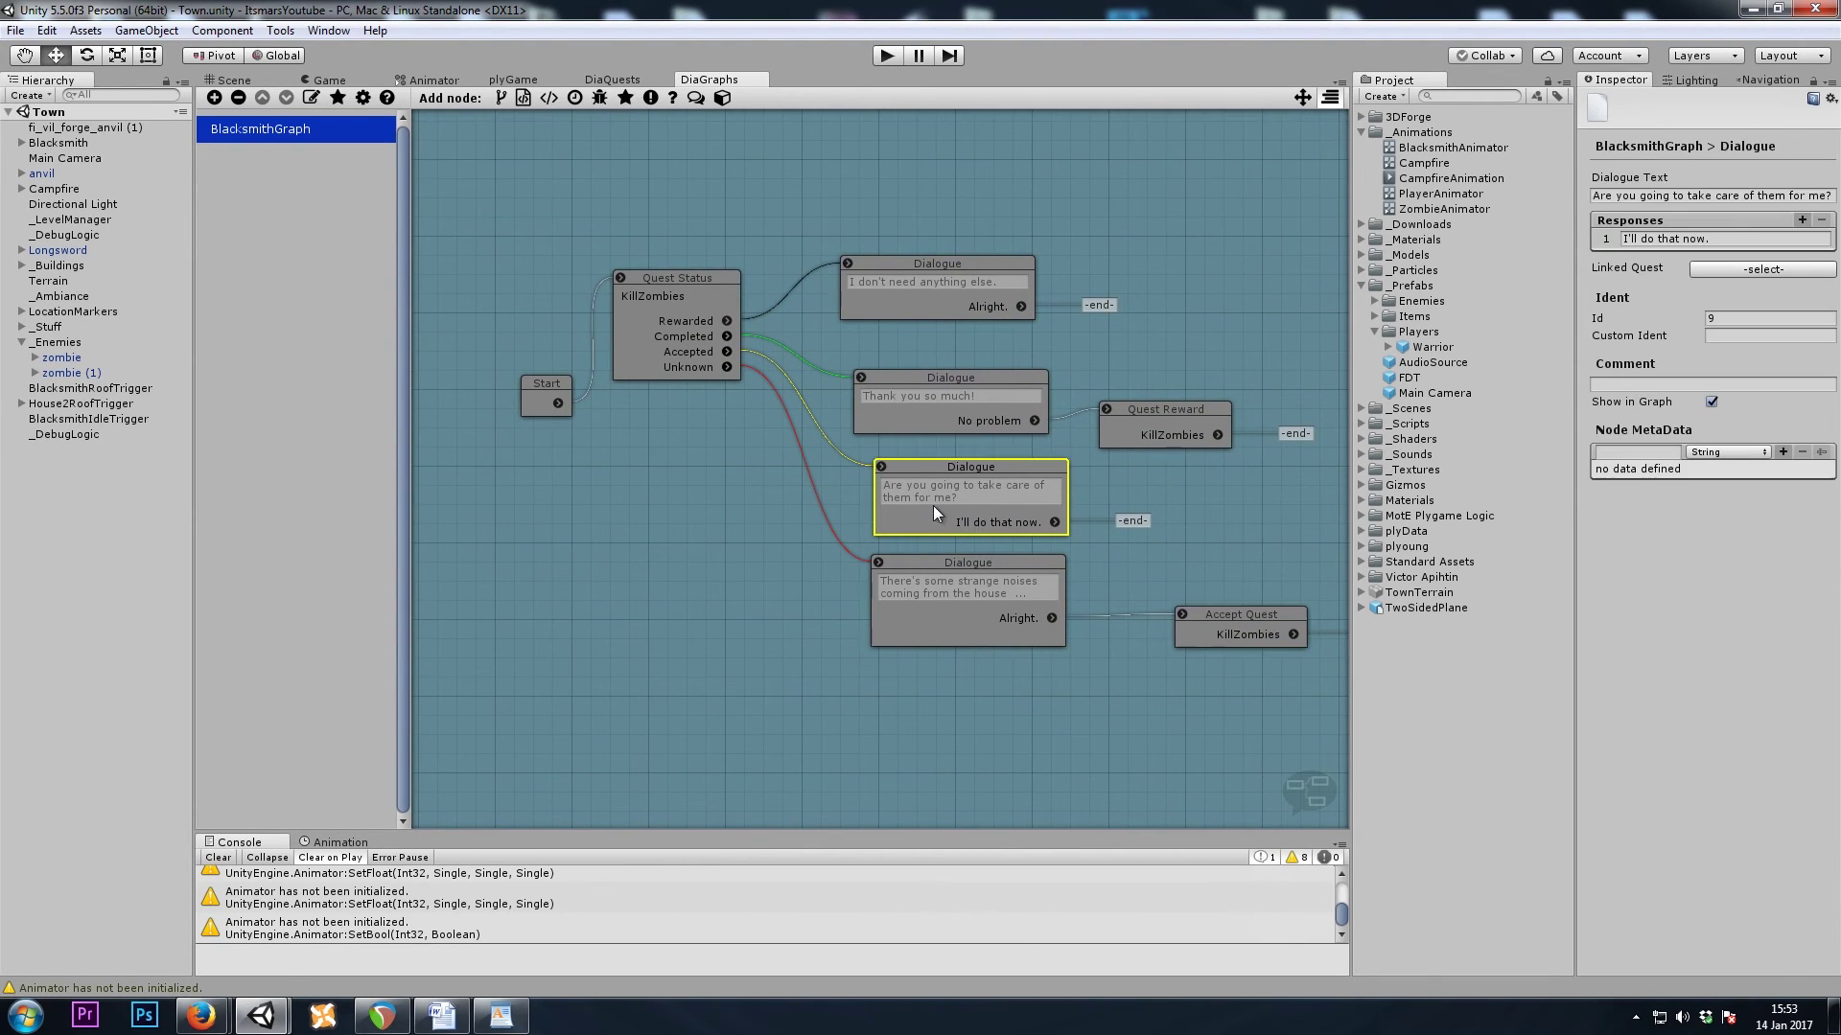
click(1676, 195)
key(ctrl+a)
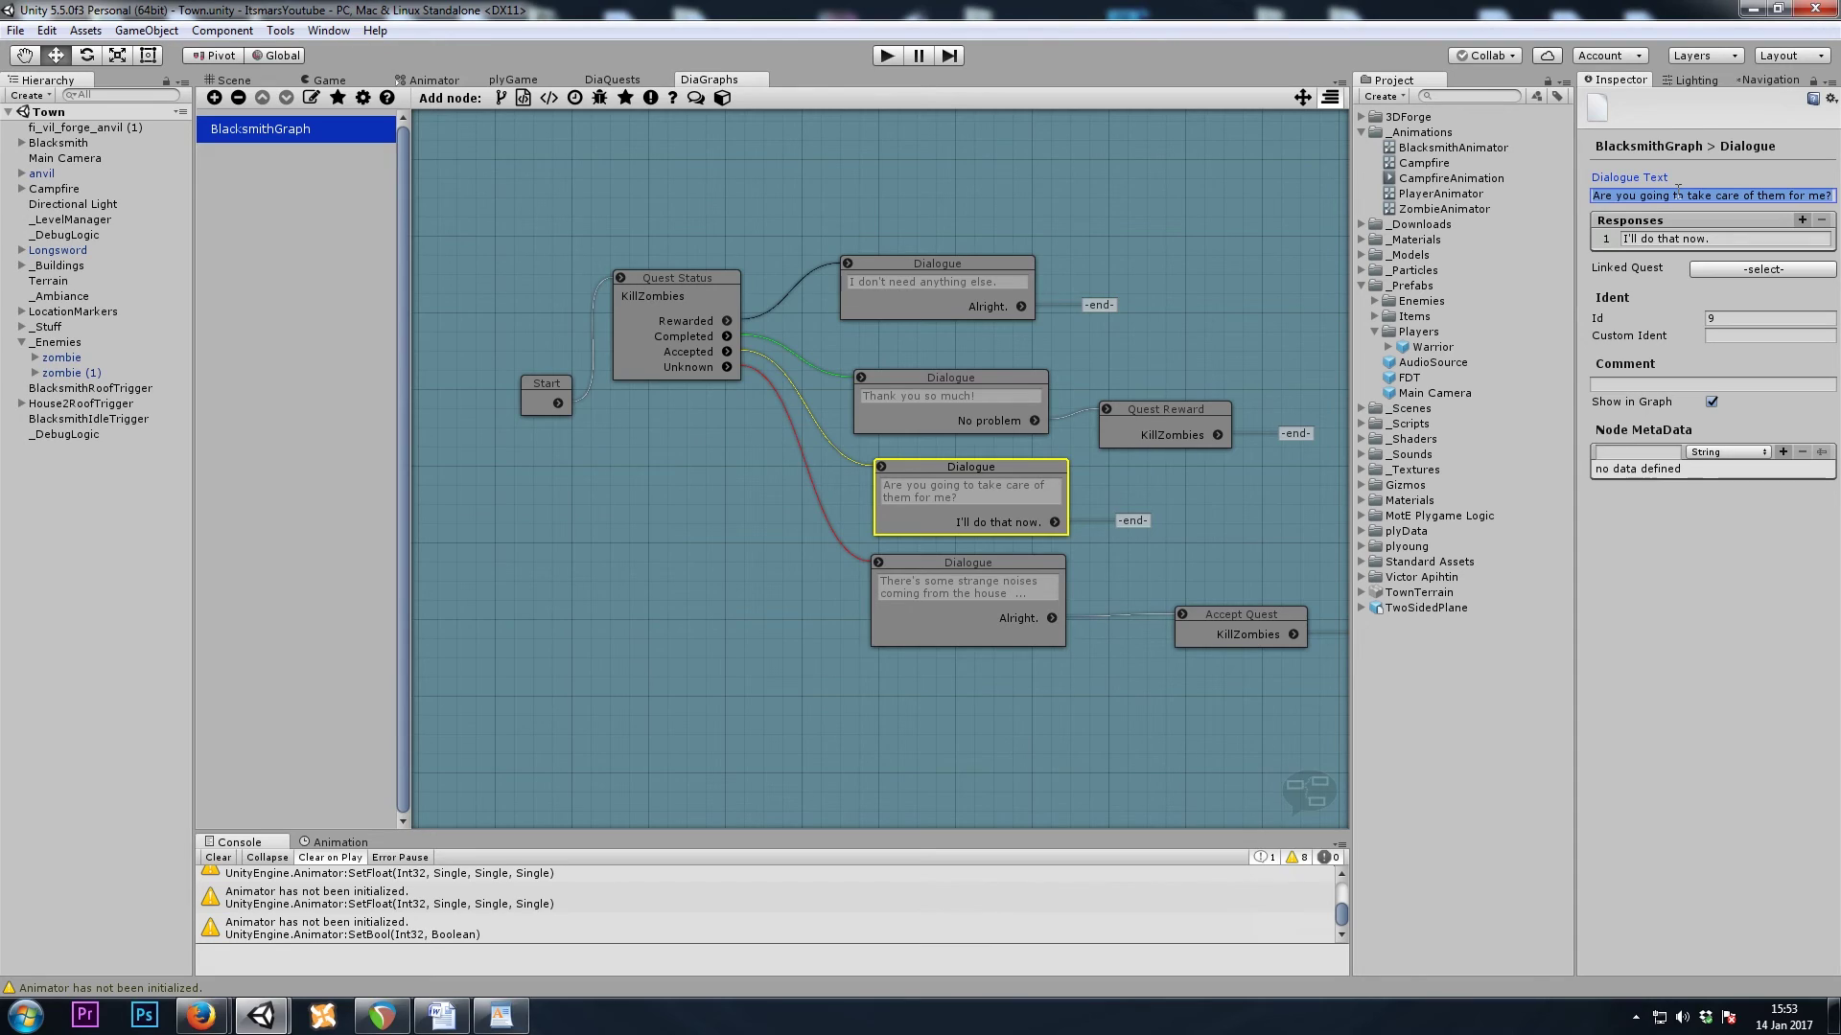
text(Did)
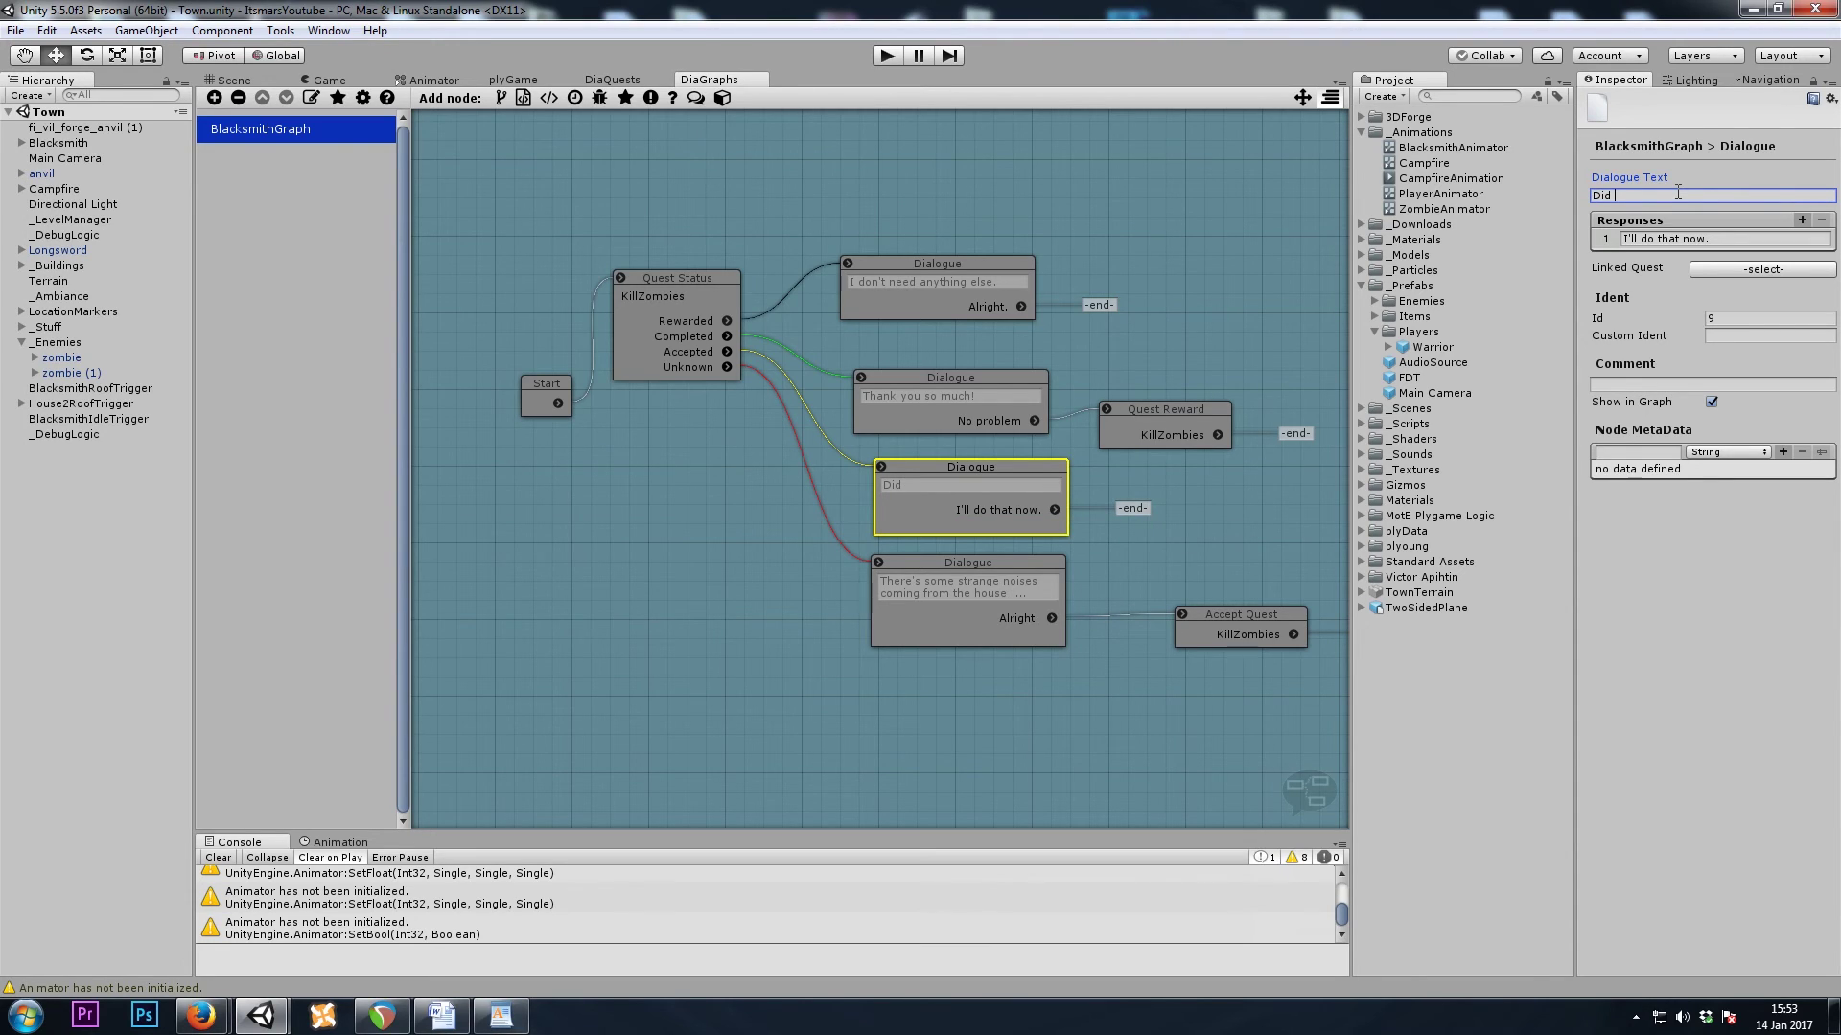
text( you check out that house?)
click(1686, 233)
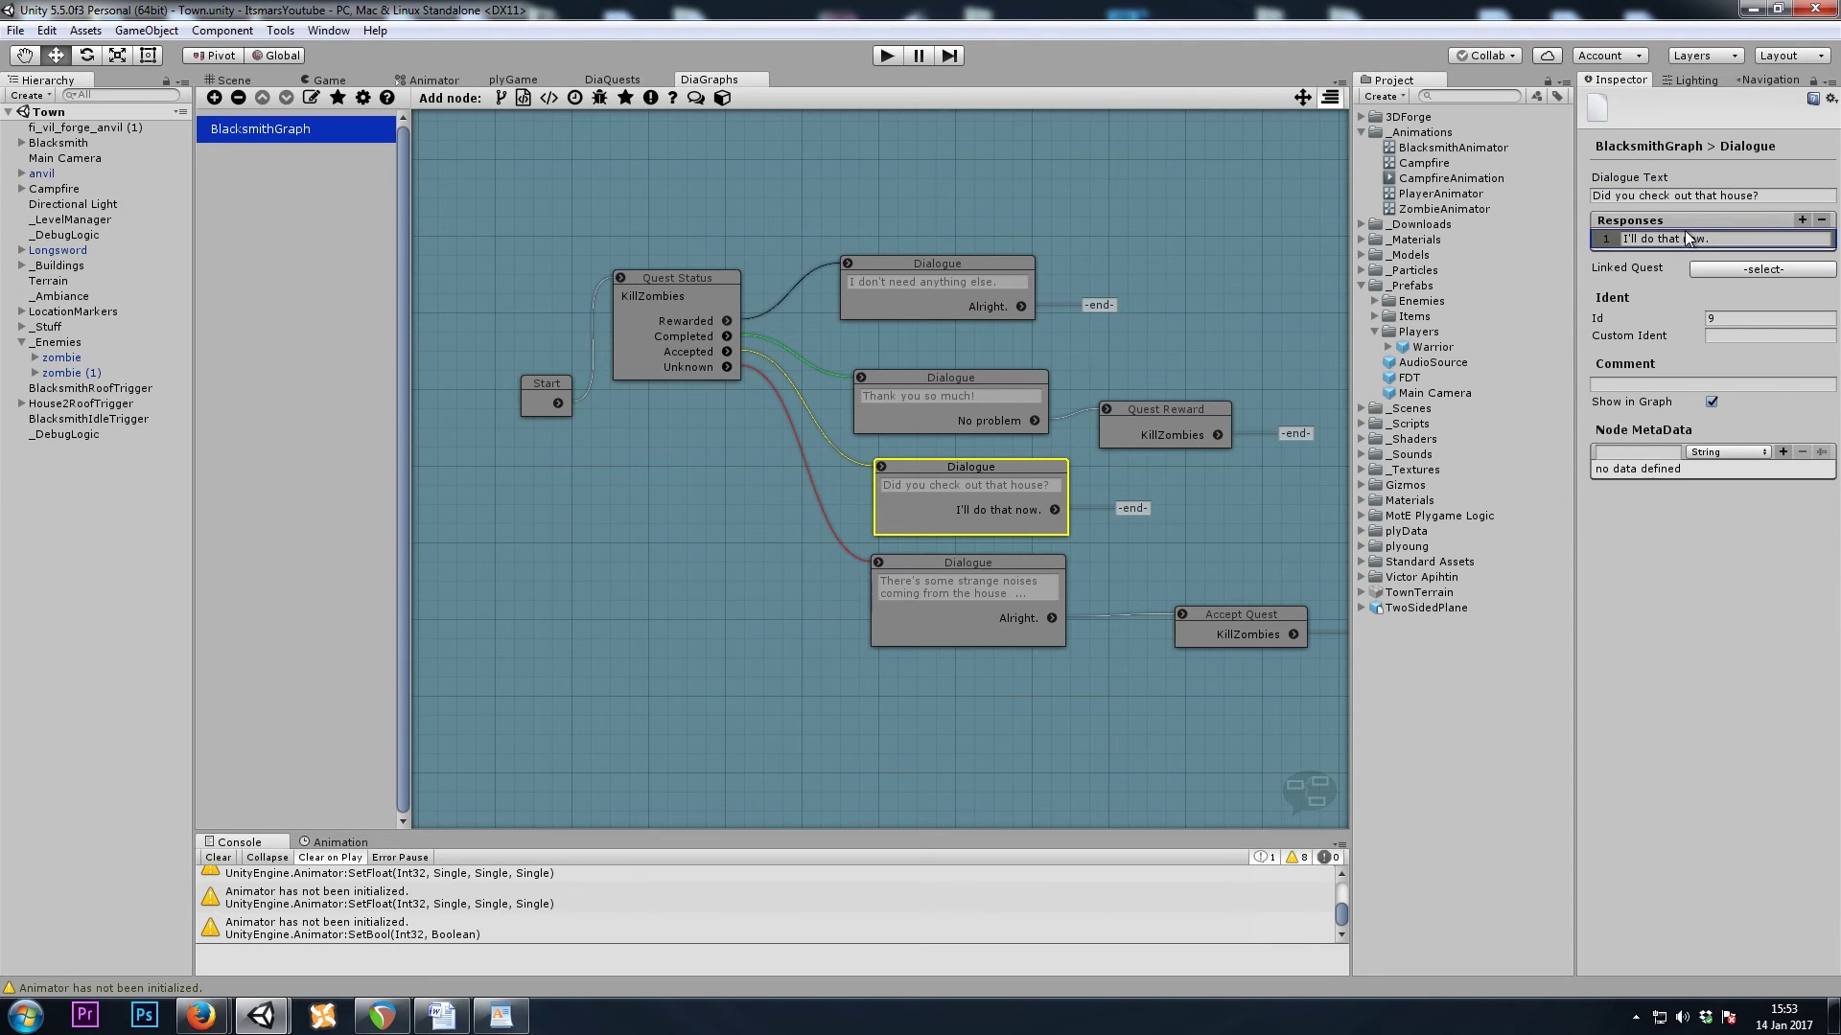
middle_drag(1253, 255, 1250, 328)
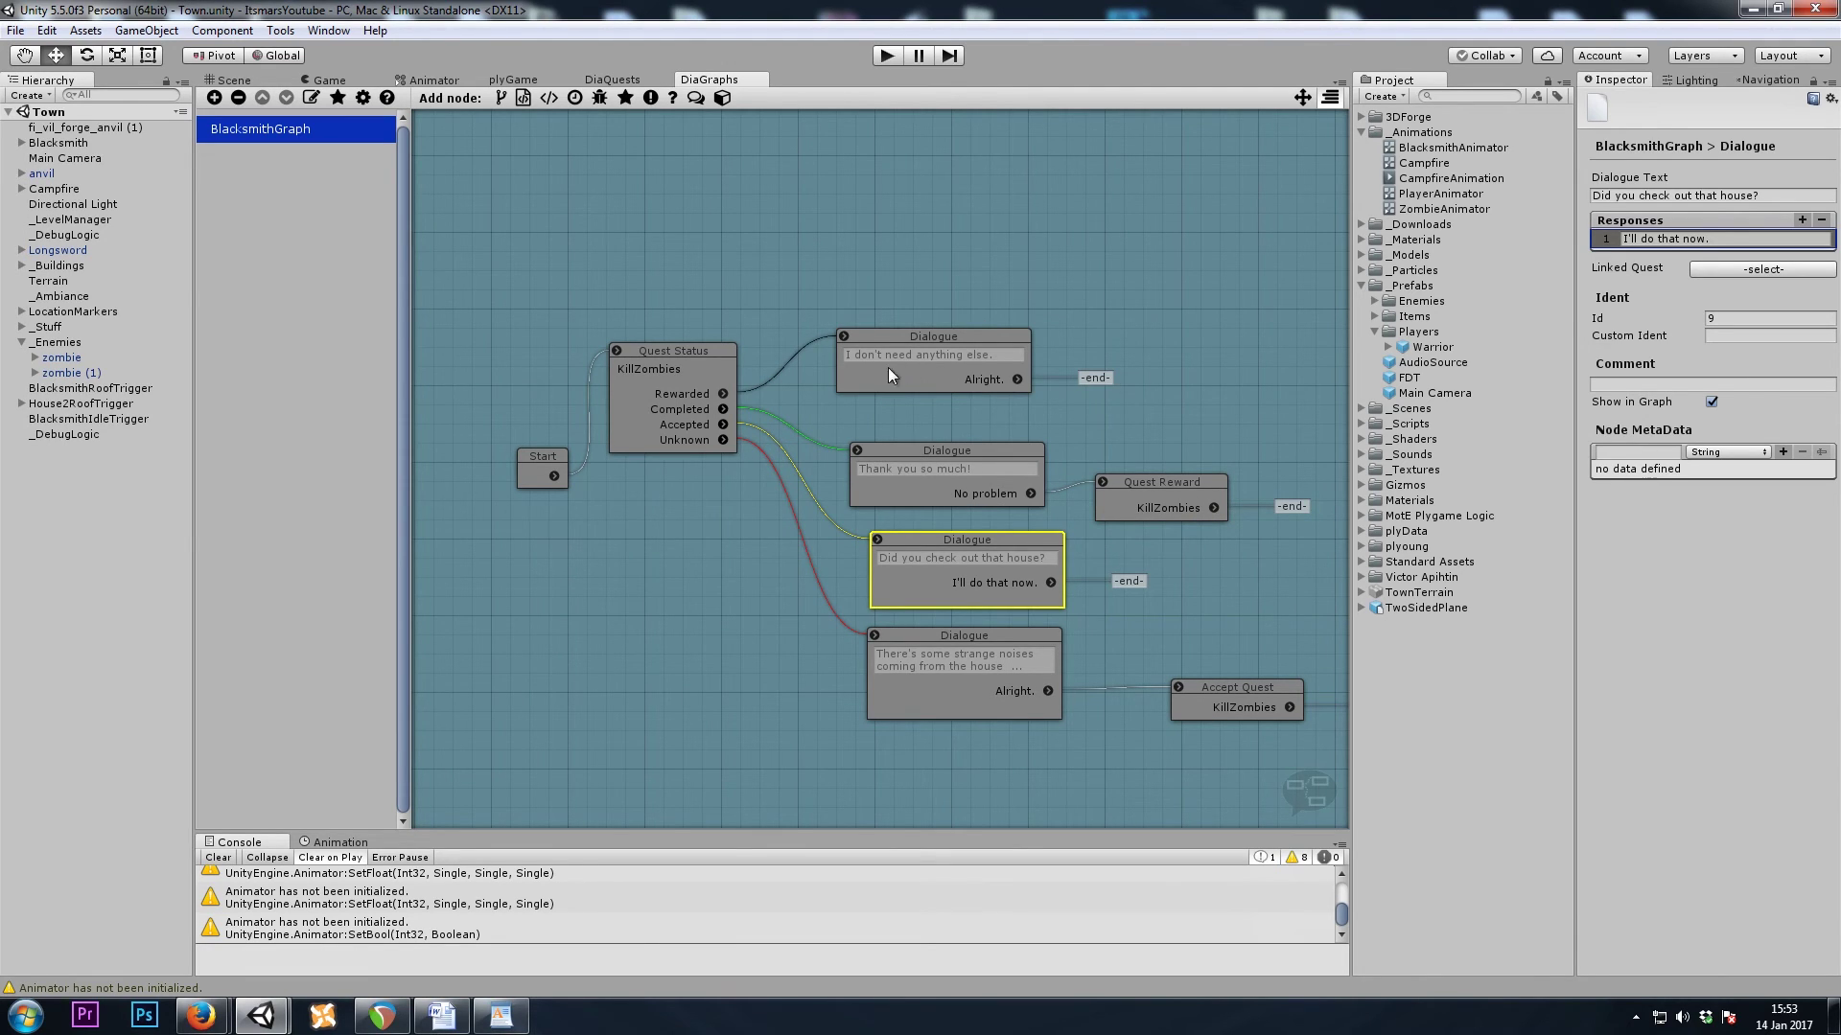
middle_drag(1205, 370, 1140, 262)
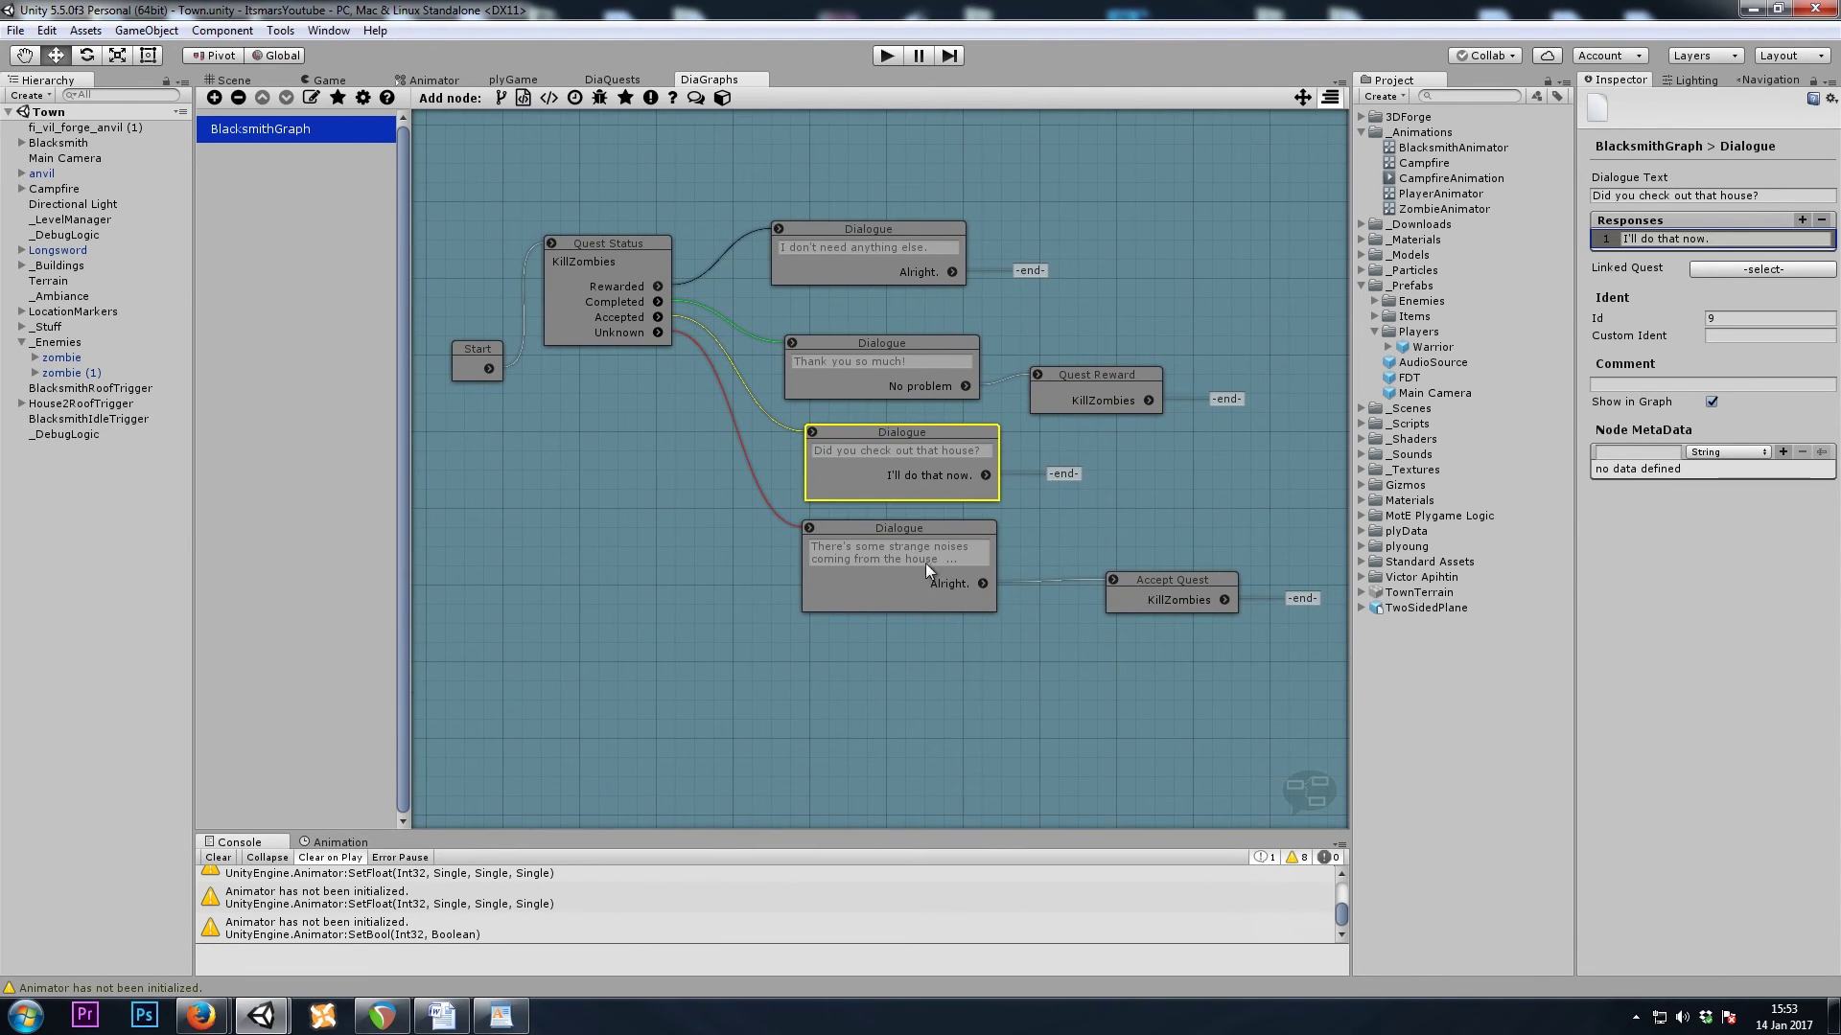
- Deactivate the _Enemies group in the Town scene
click(251, 79)
scroll(826, 386, down, 3)
right_drag(924, 300, 670, 344)
click(399, 339)
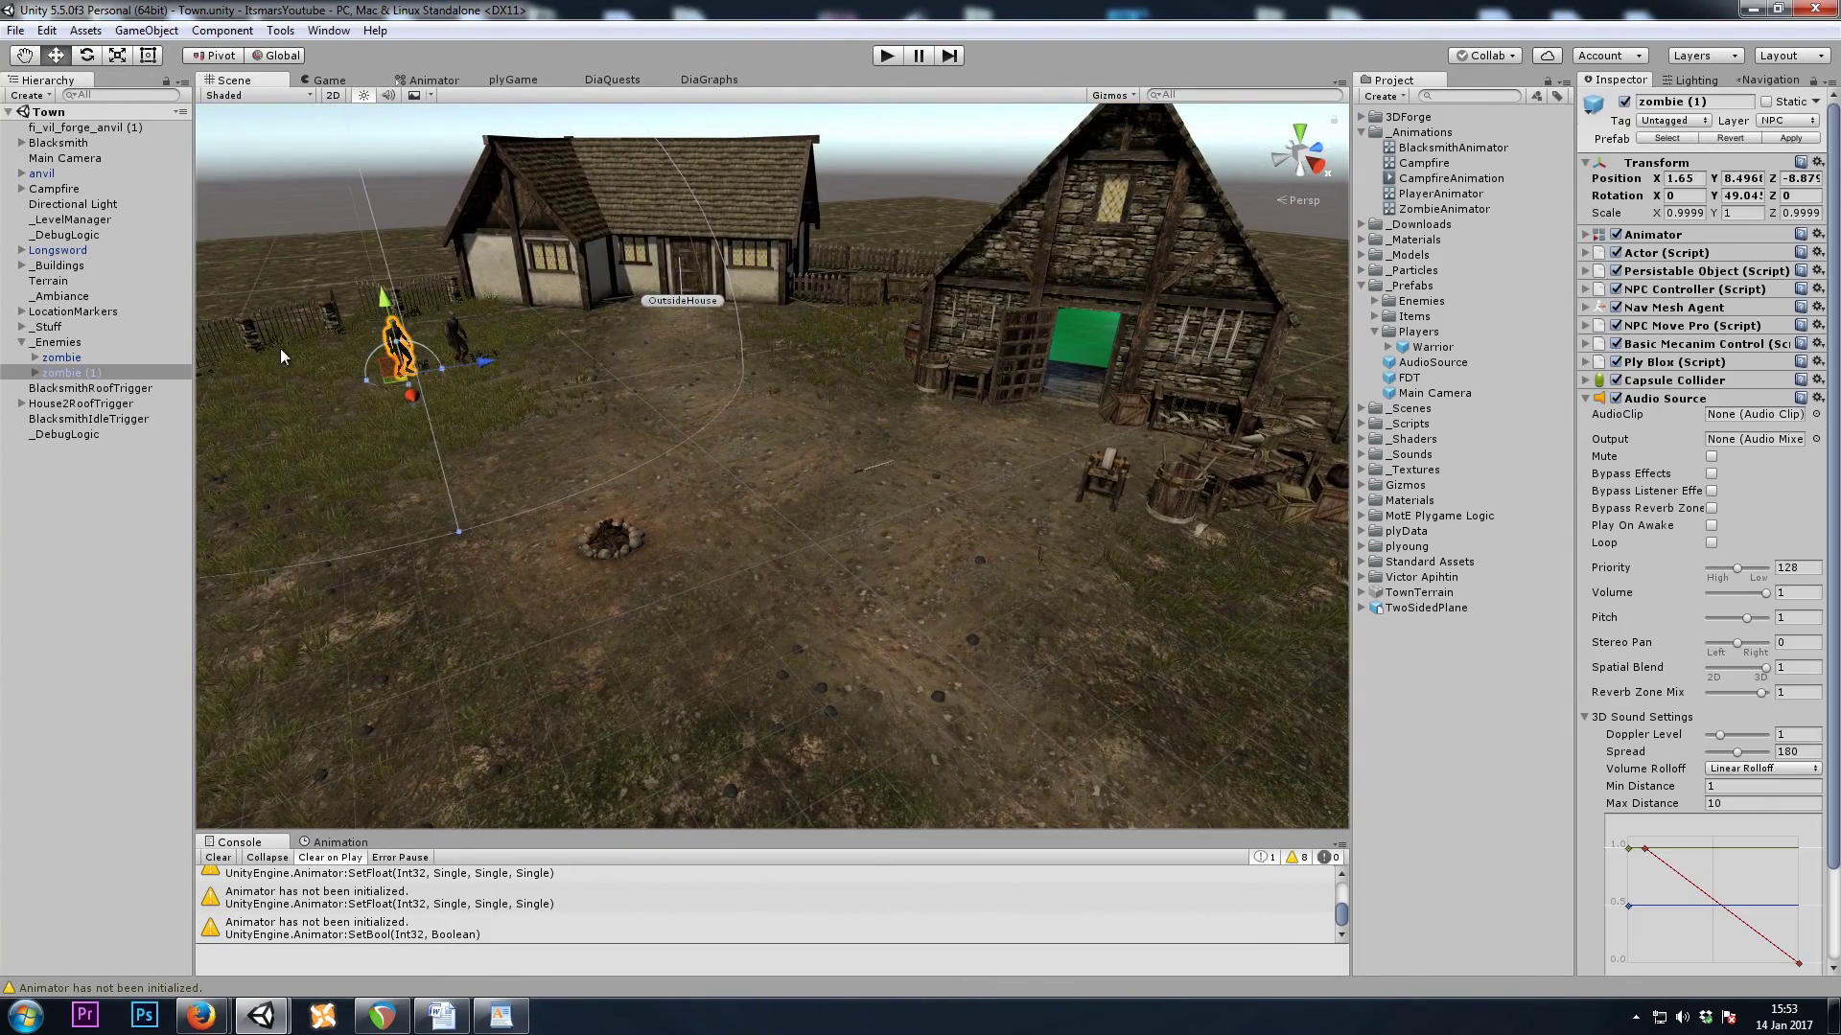
click(69, 343)
key(alt+shift+a)
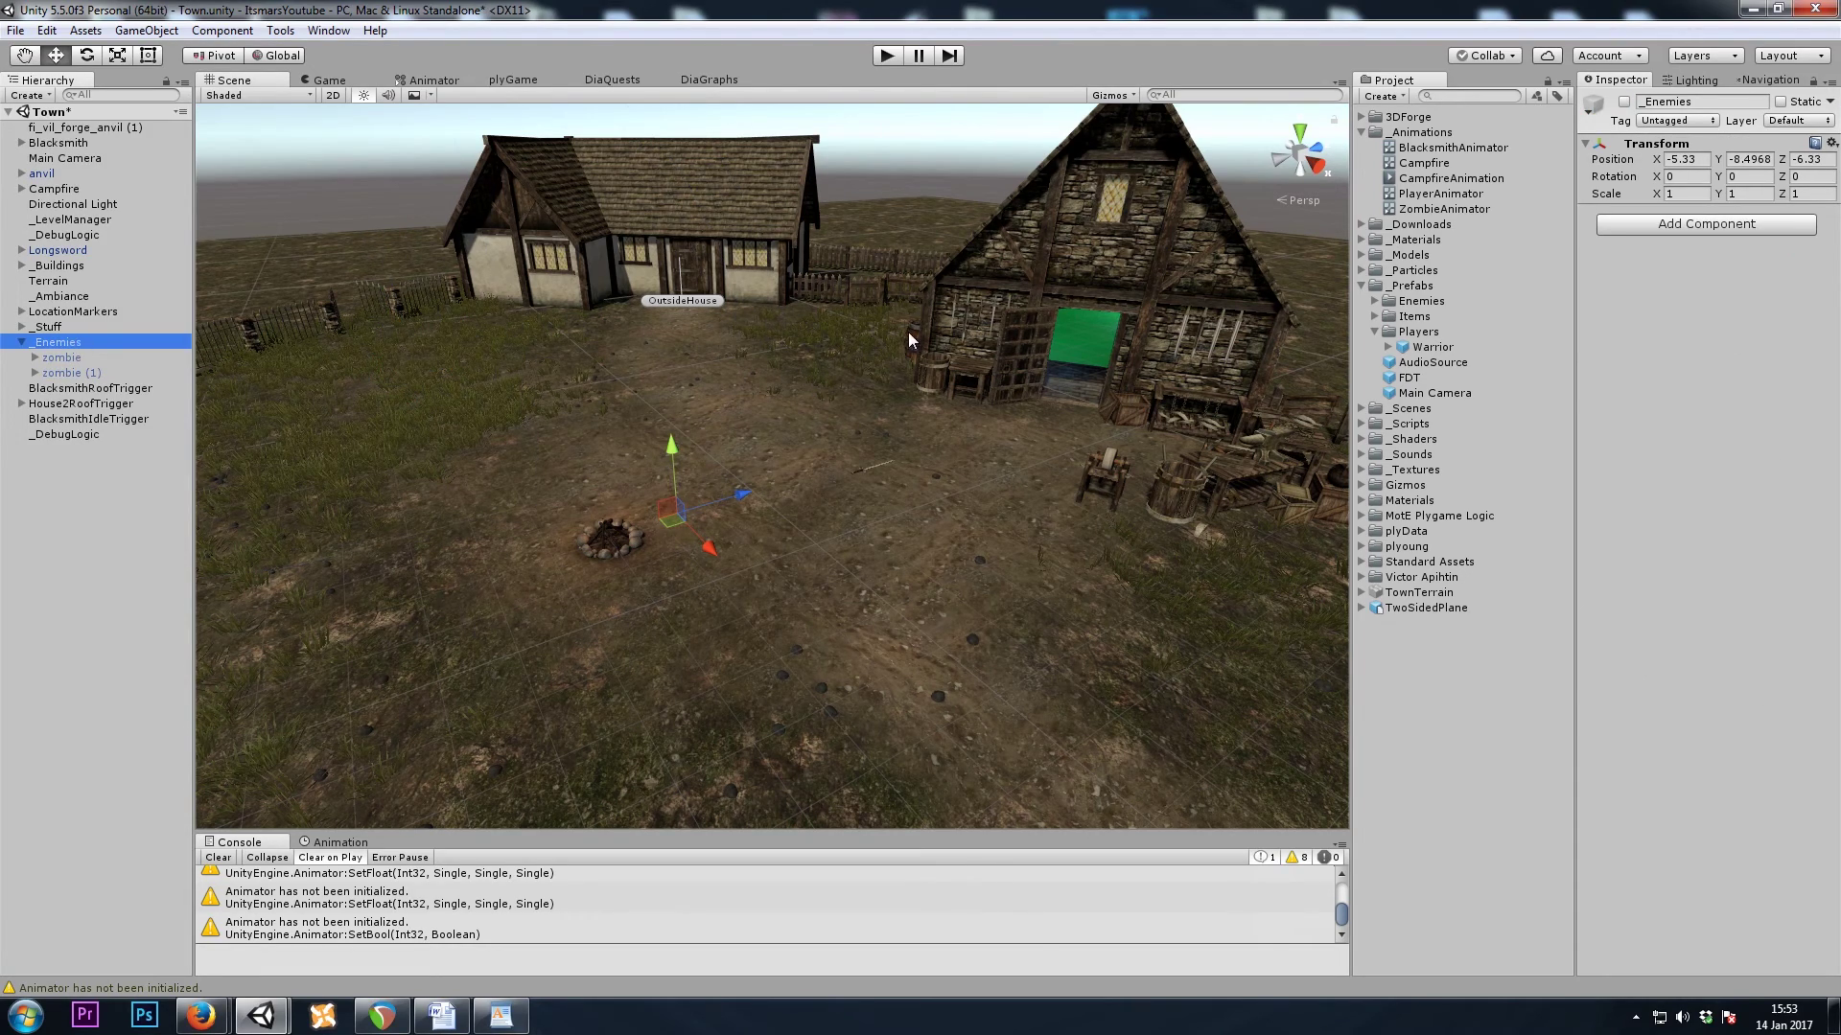
right_drag(908, 333, 1031, 473)
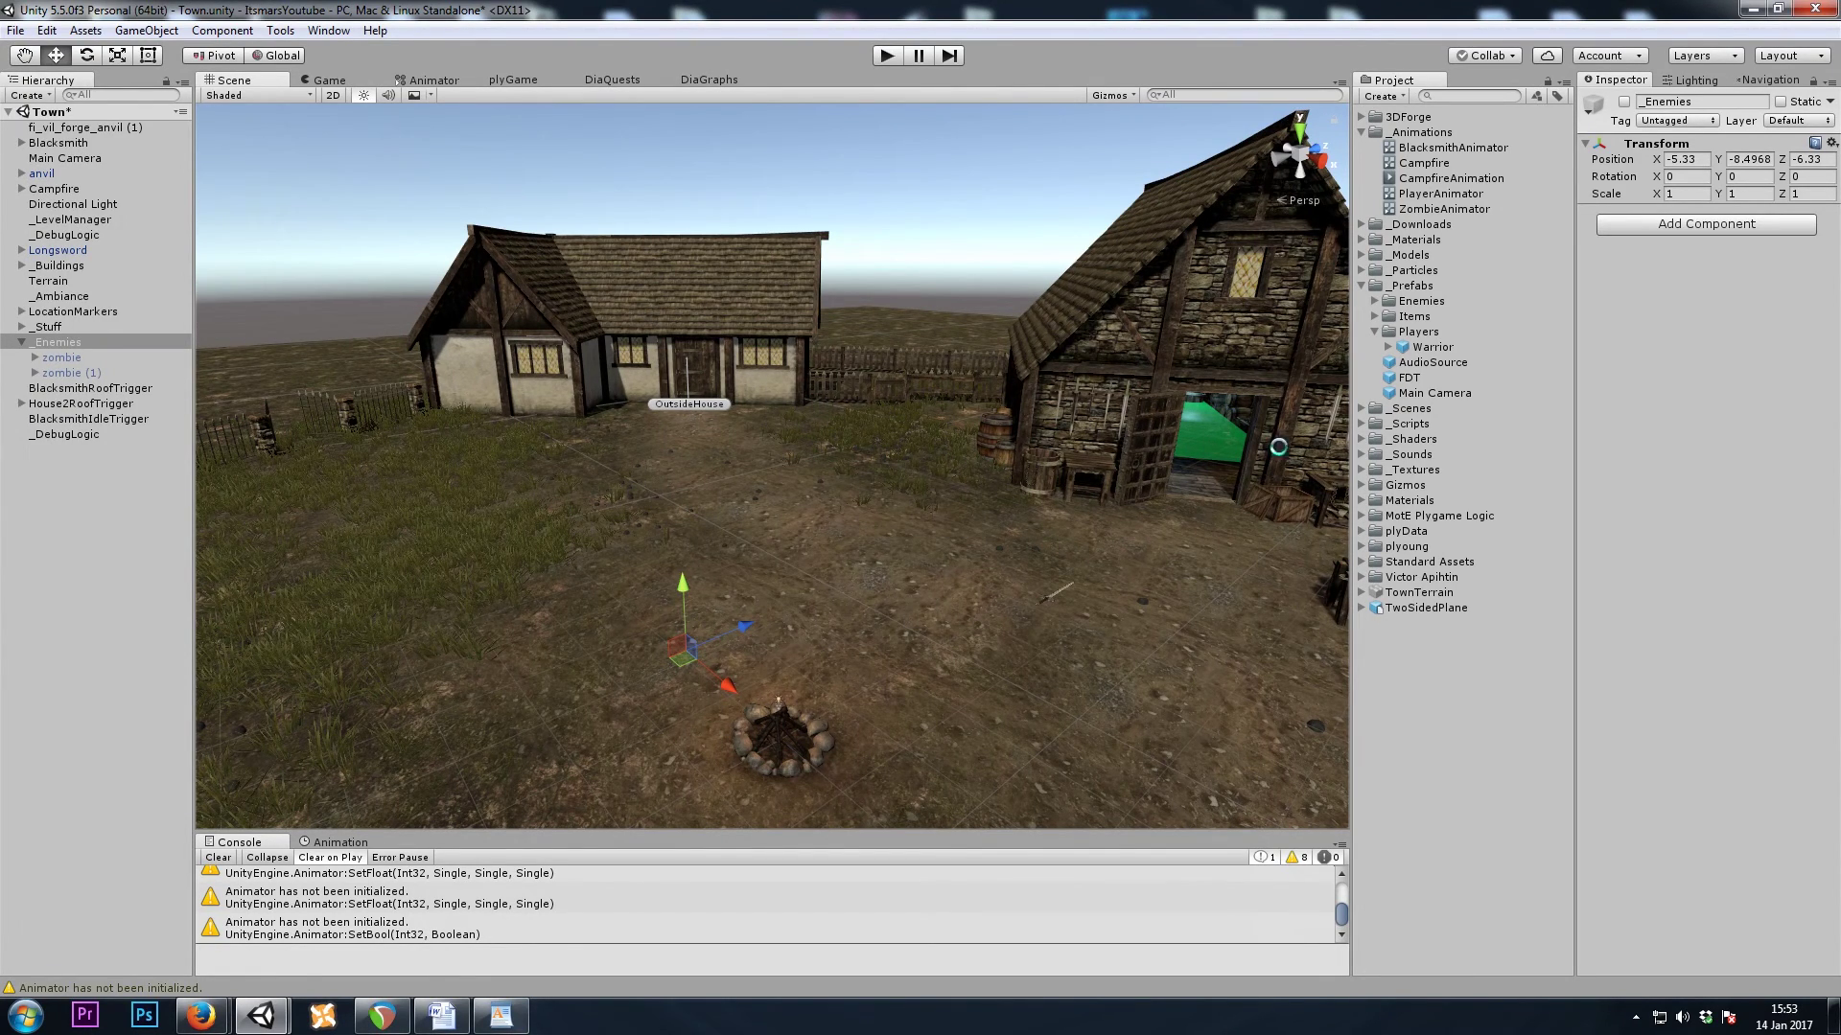
- Open the Town_Interior_1 scene from the _Scenes folder and bring the house interior into view
click(1361, 409)
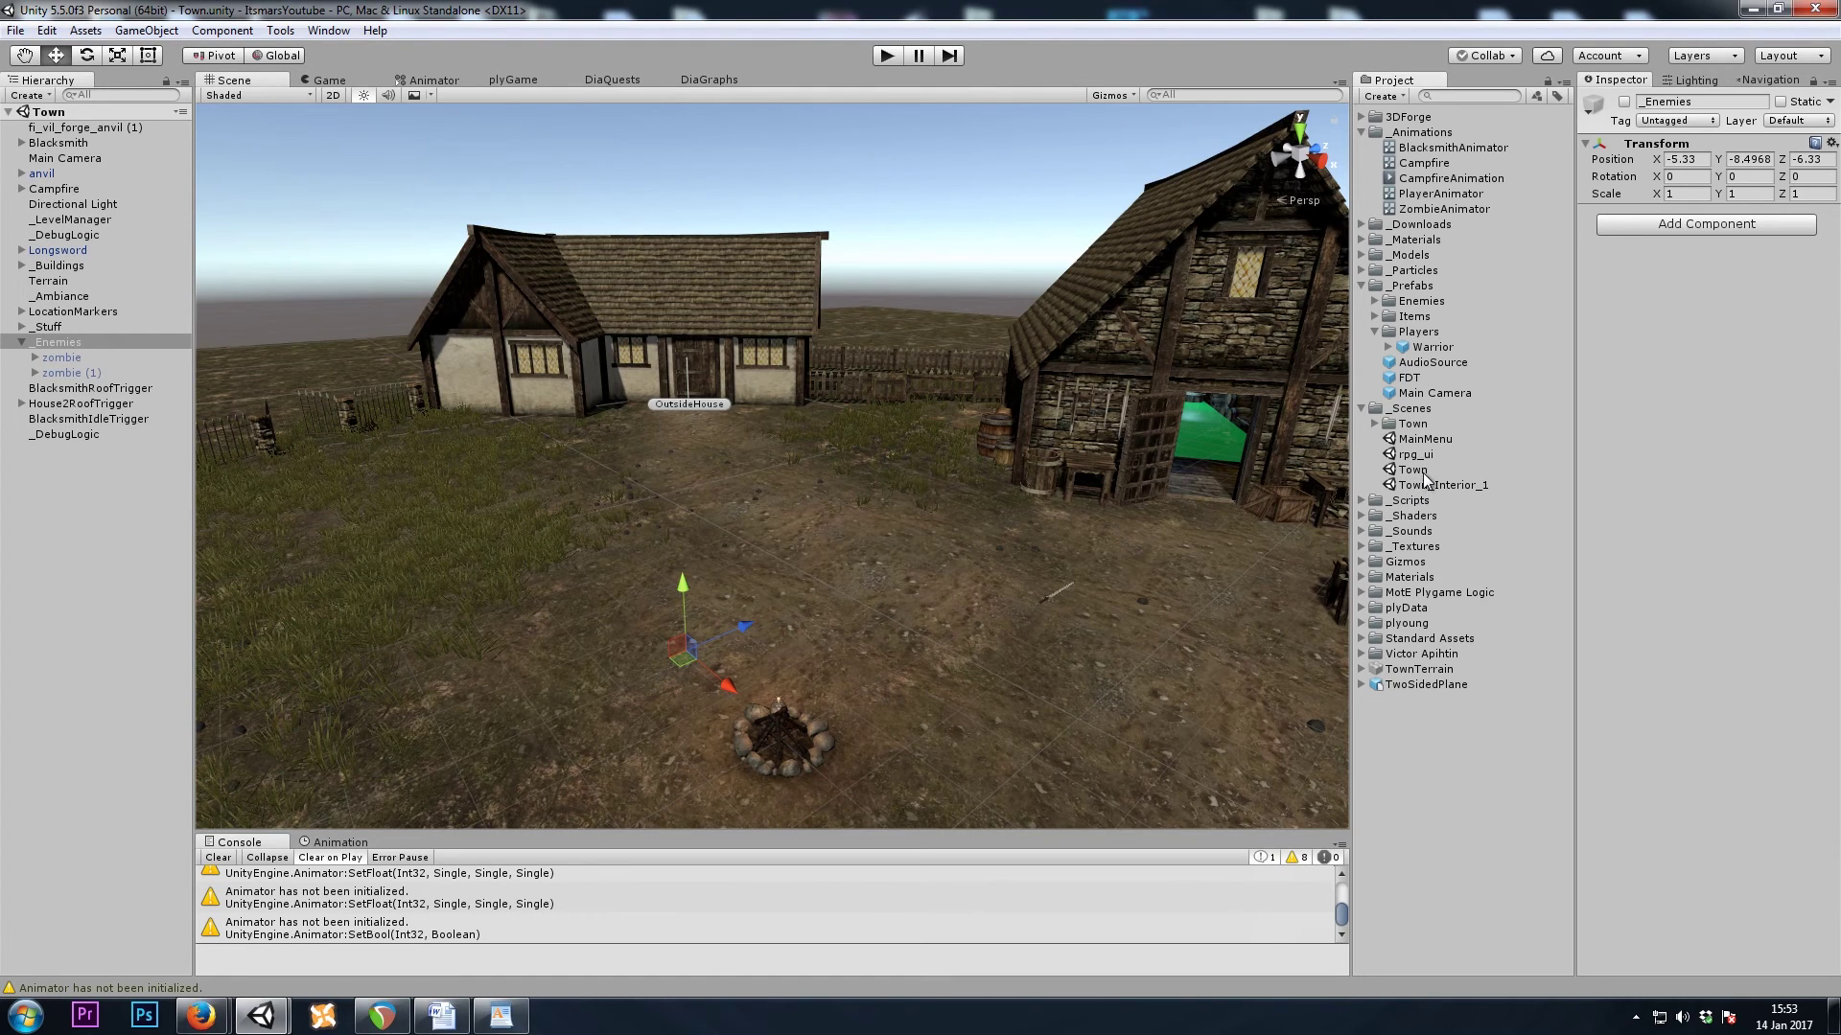
double_click(1428, 484)
click(85, 282)
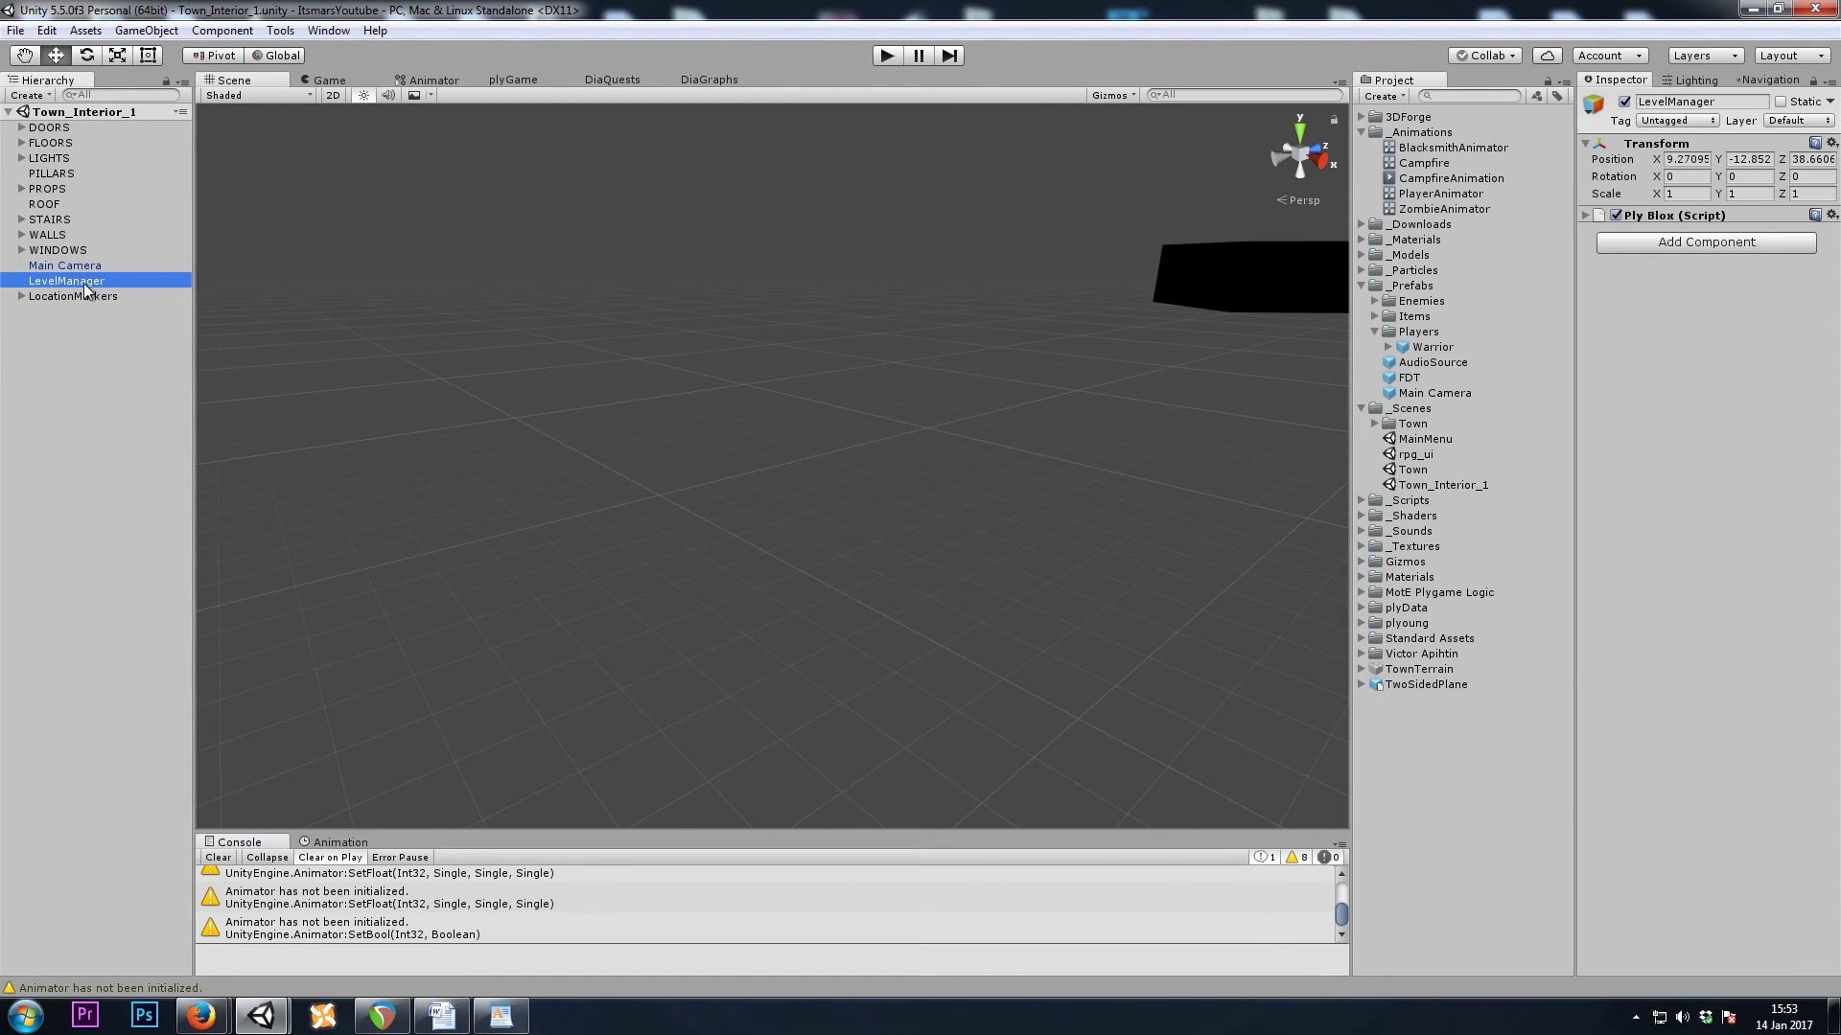
alt+drag(762, 291, 1083, 405)
- Create an empty game object in the house interior scene and align it with the current view
click(88, 350)
right_click(83, 371)
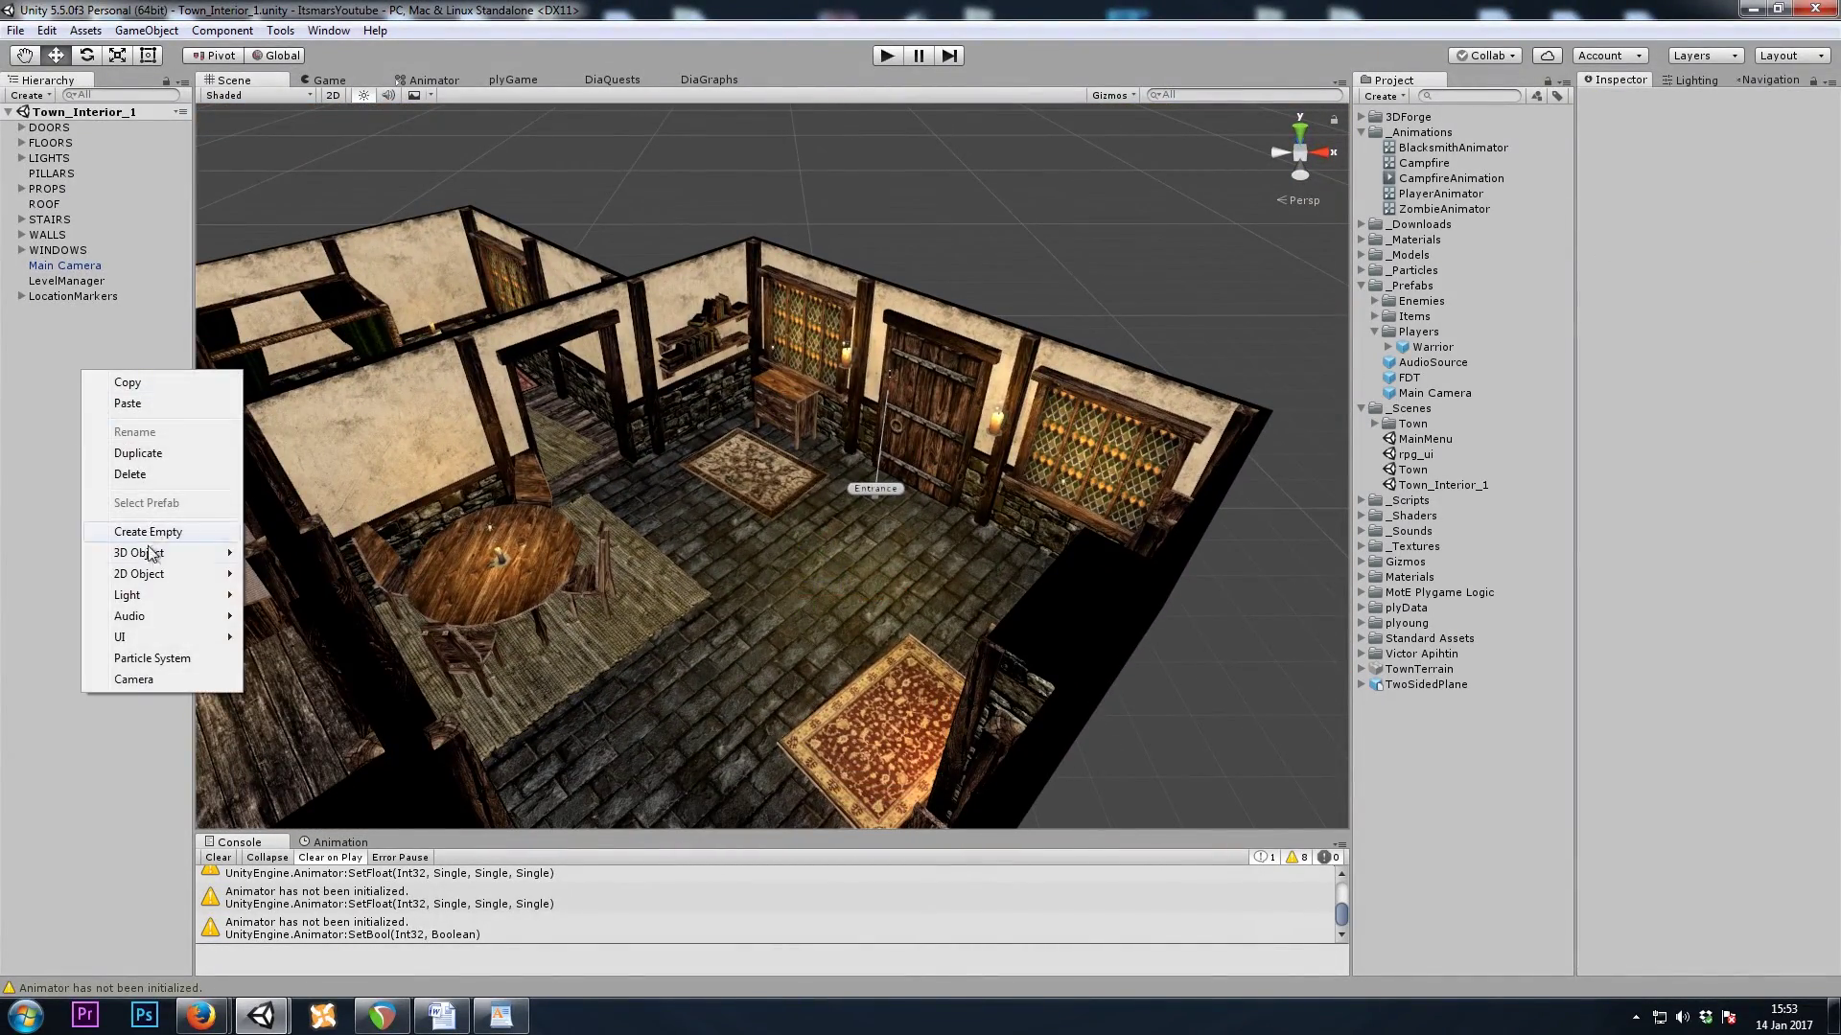
click(147, 534)
click(77, 299)
click(81, 311)
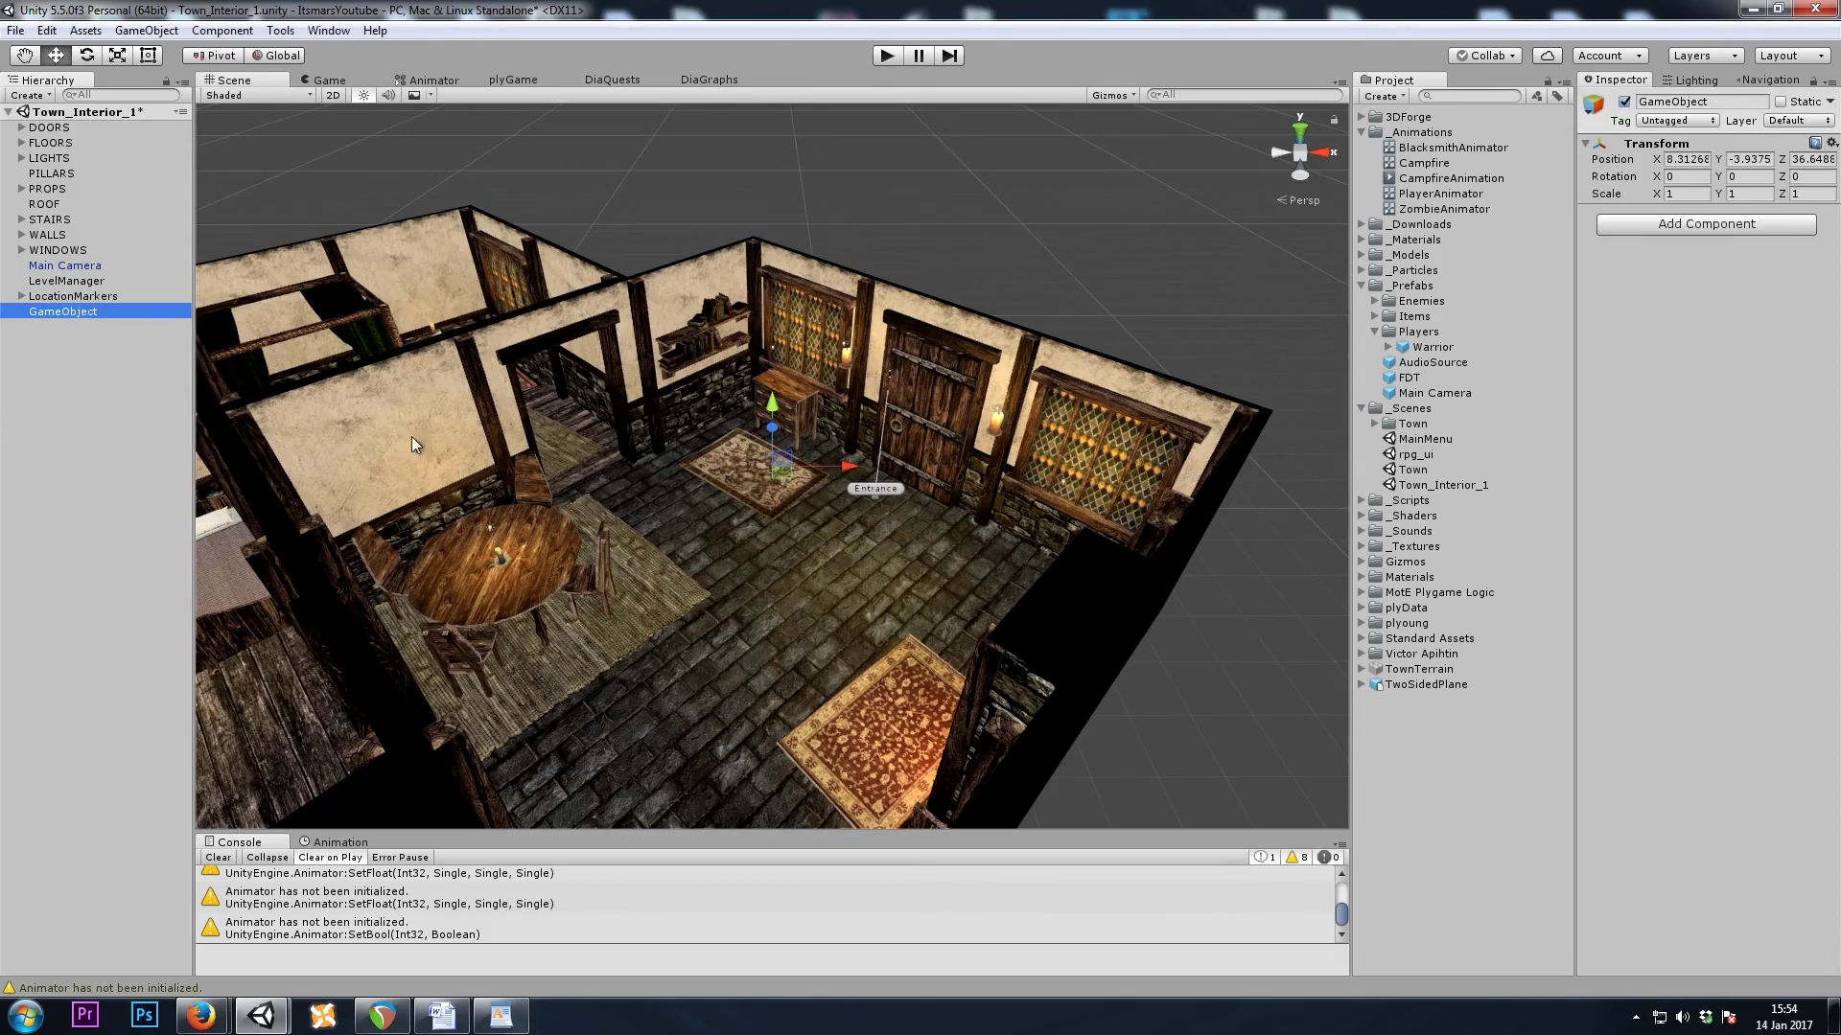
key(w)
right_drag(635, 451, 676, 508)
key(ctrl+shift+f)
key(s)
- Reset the new empty object's rotation to 0 on the X, Y and Z axes
click(1692, 177)
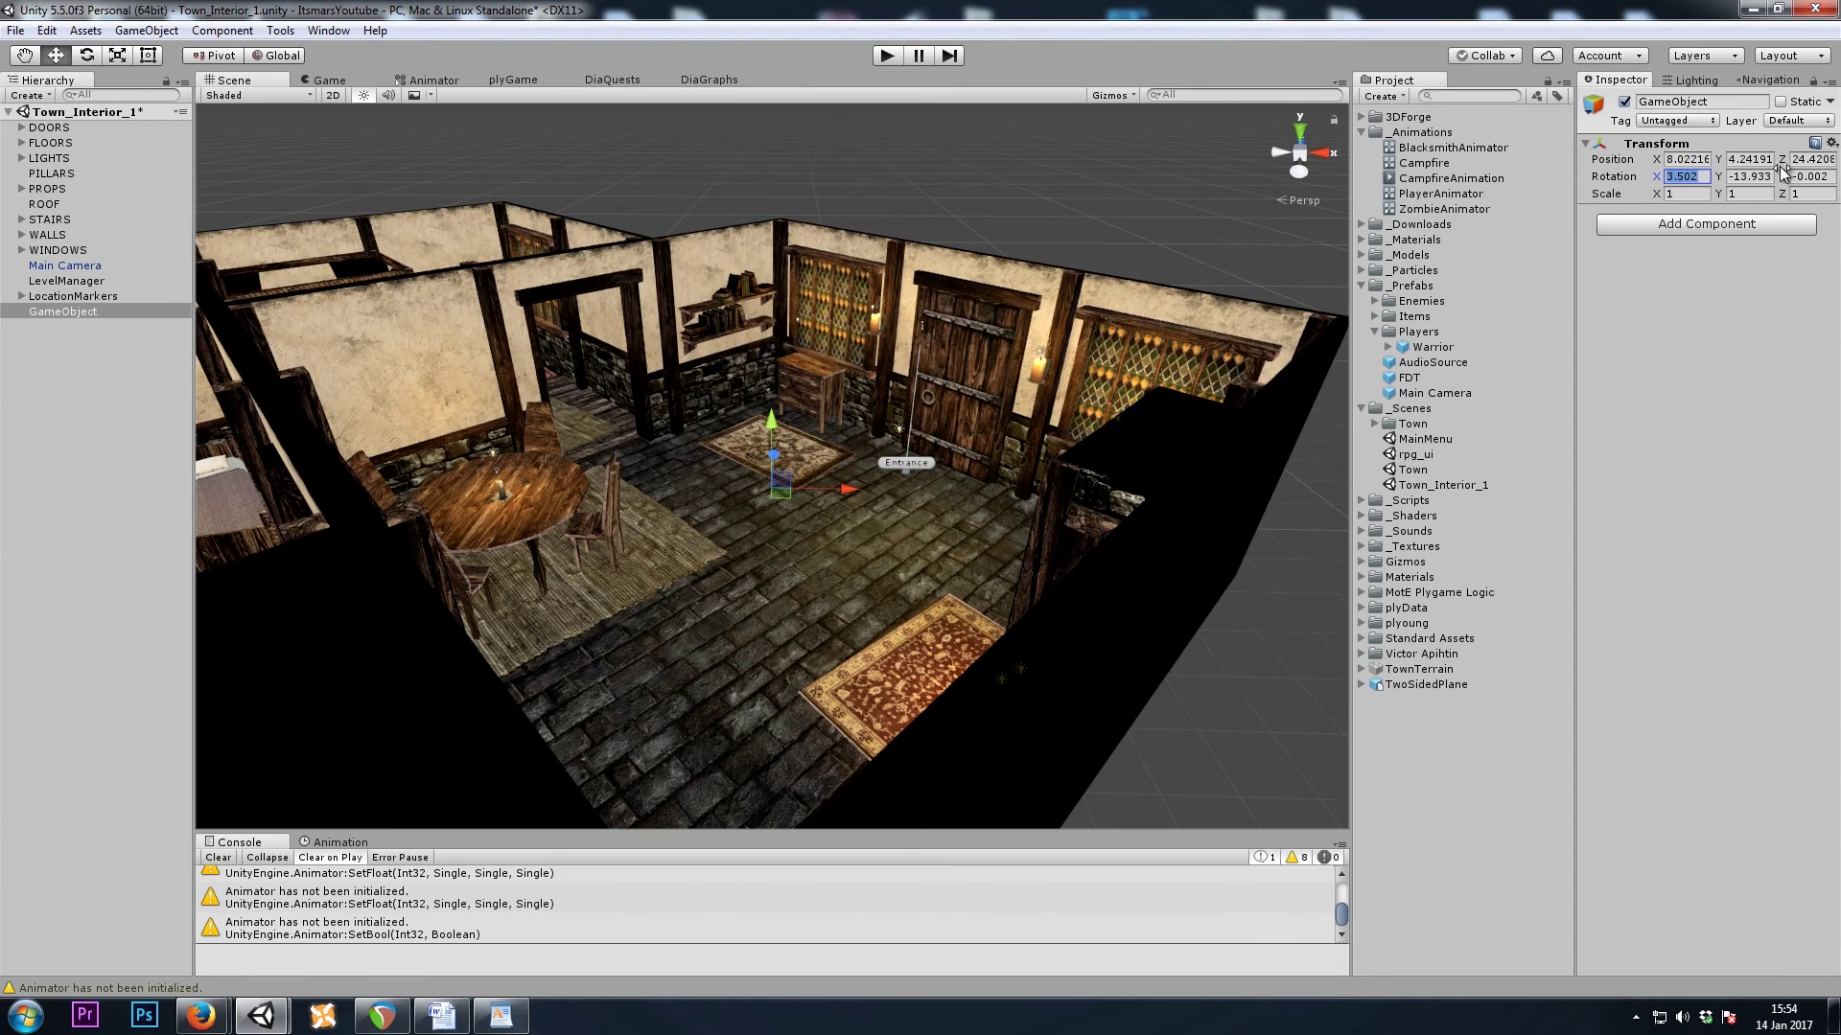
text(0)
key(Tab)
text(0)
key(Tab)
text(0)
- Rename the empty game object as +Enemies
click(63, 308)
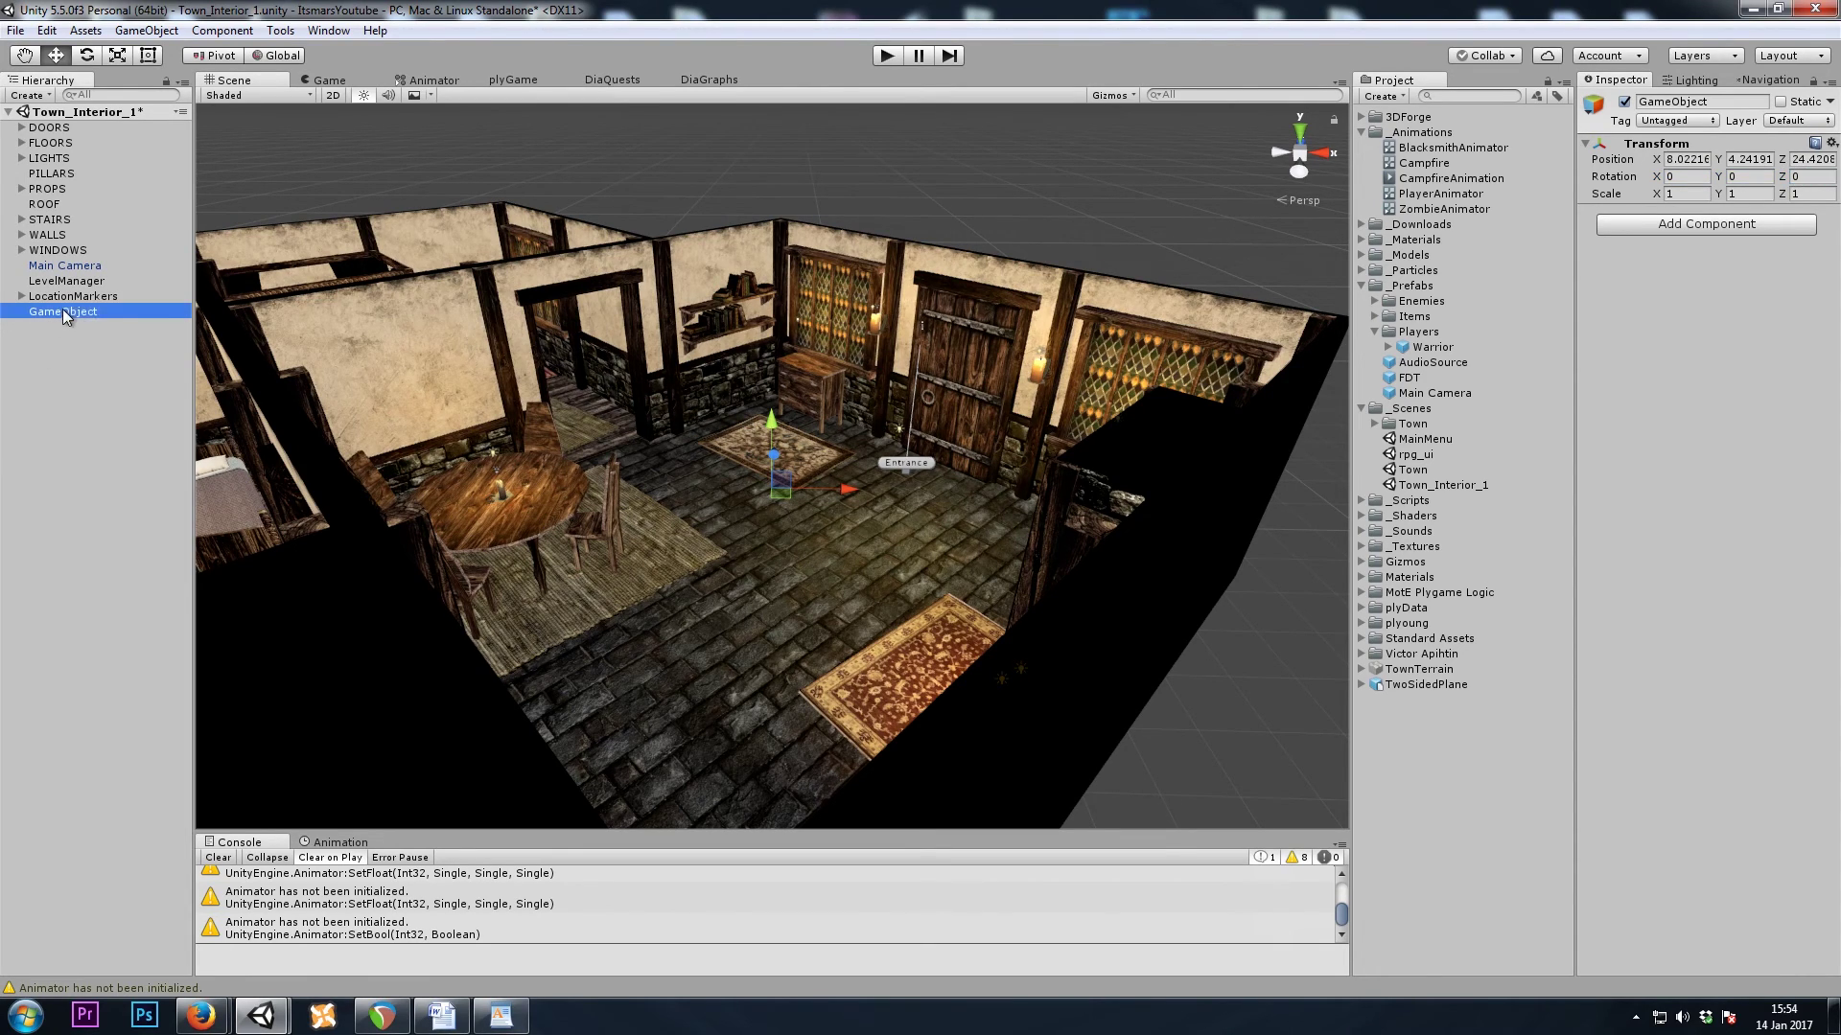
click(65, 312)
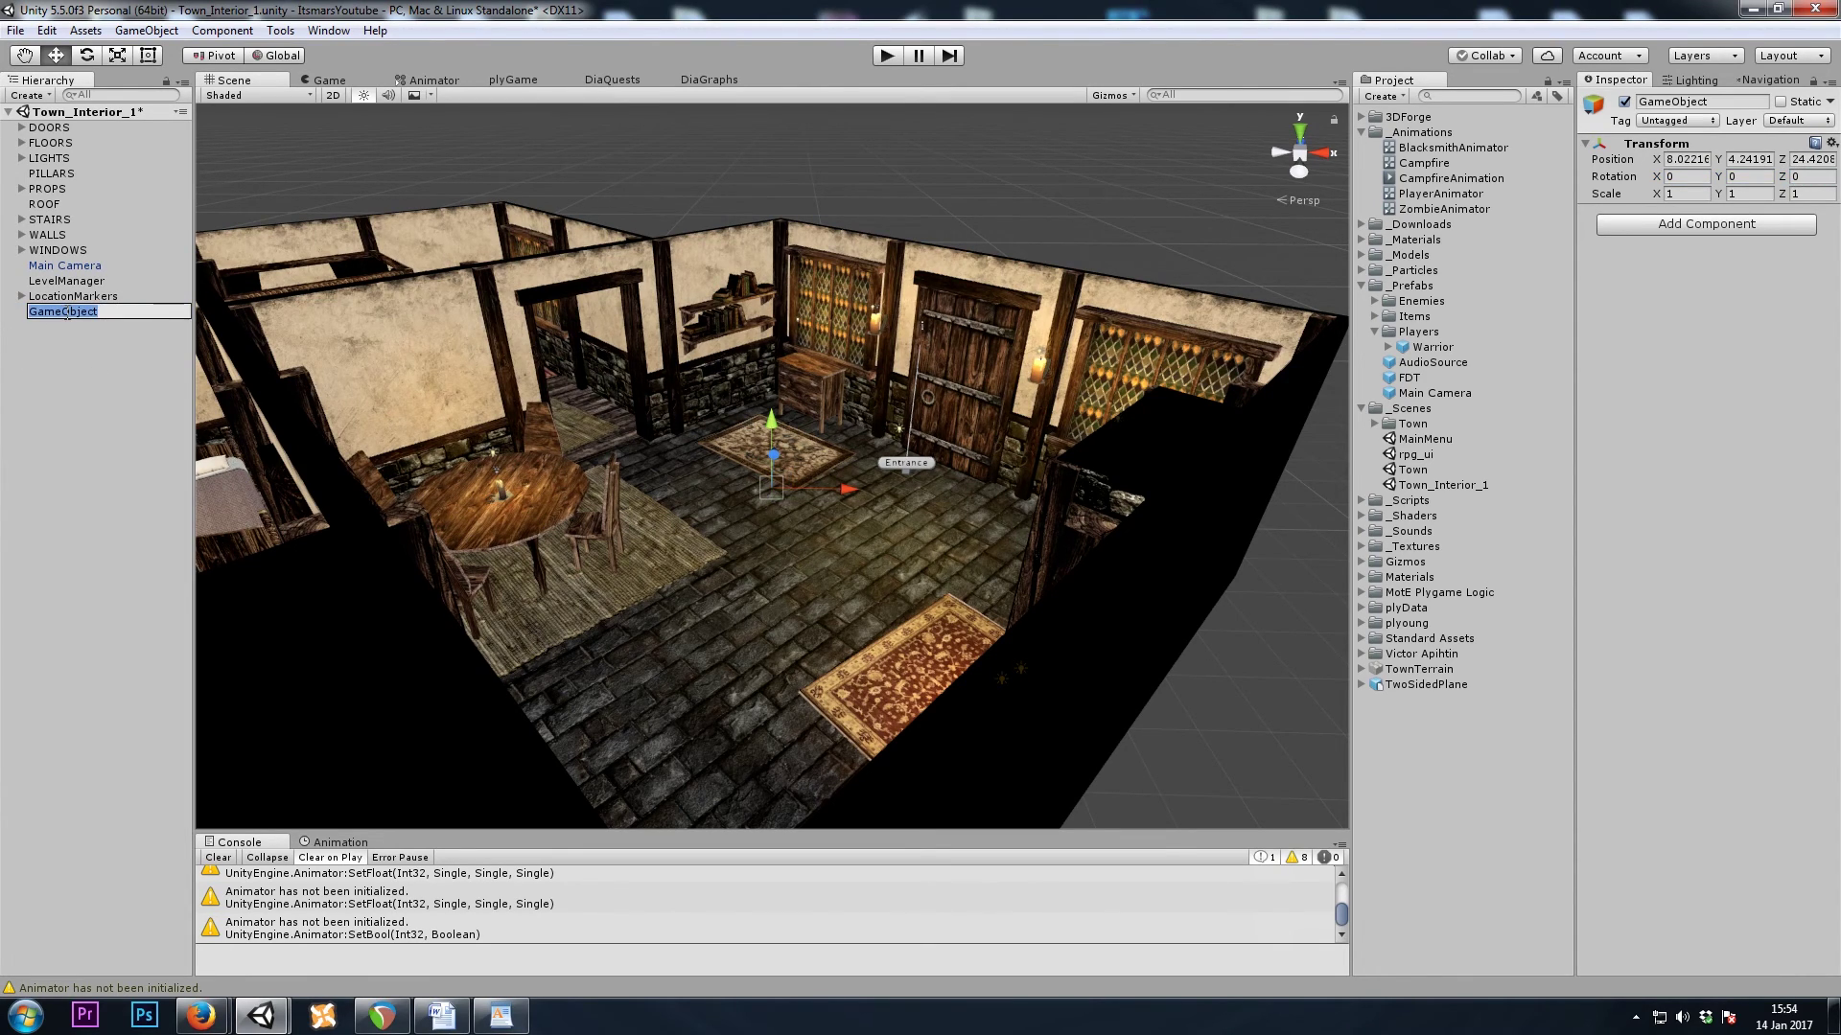
text(+Enemies)
key(Return)
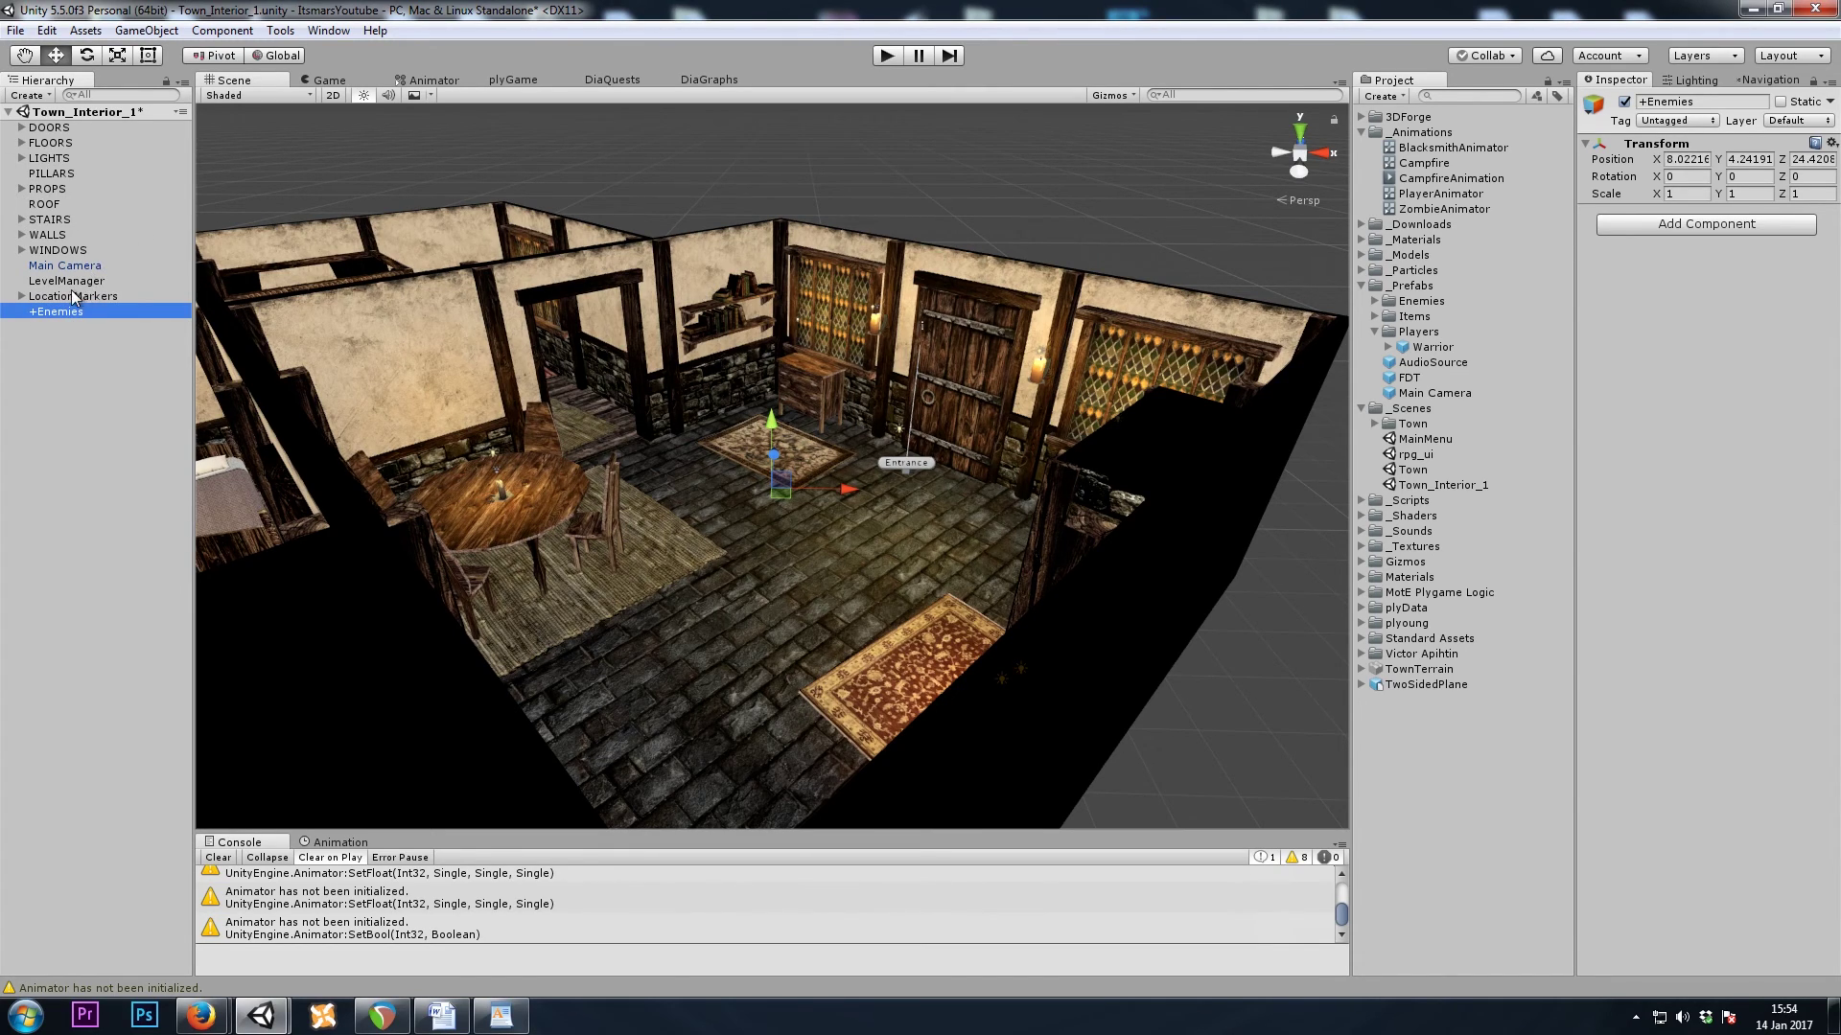
- In the LevelManager's On Start event, add an If block after Spawn Player with an a = b comparison as its condition
click(89, 282)
click(1701, 243)
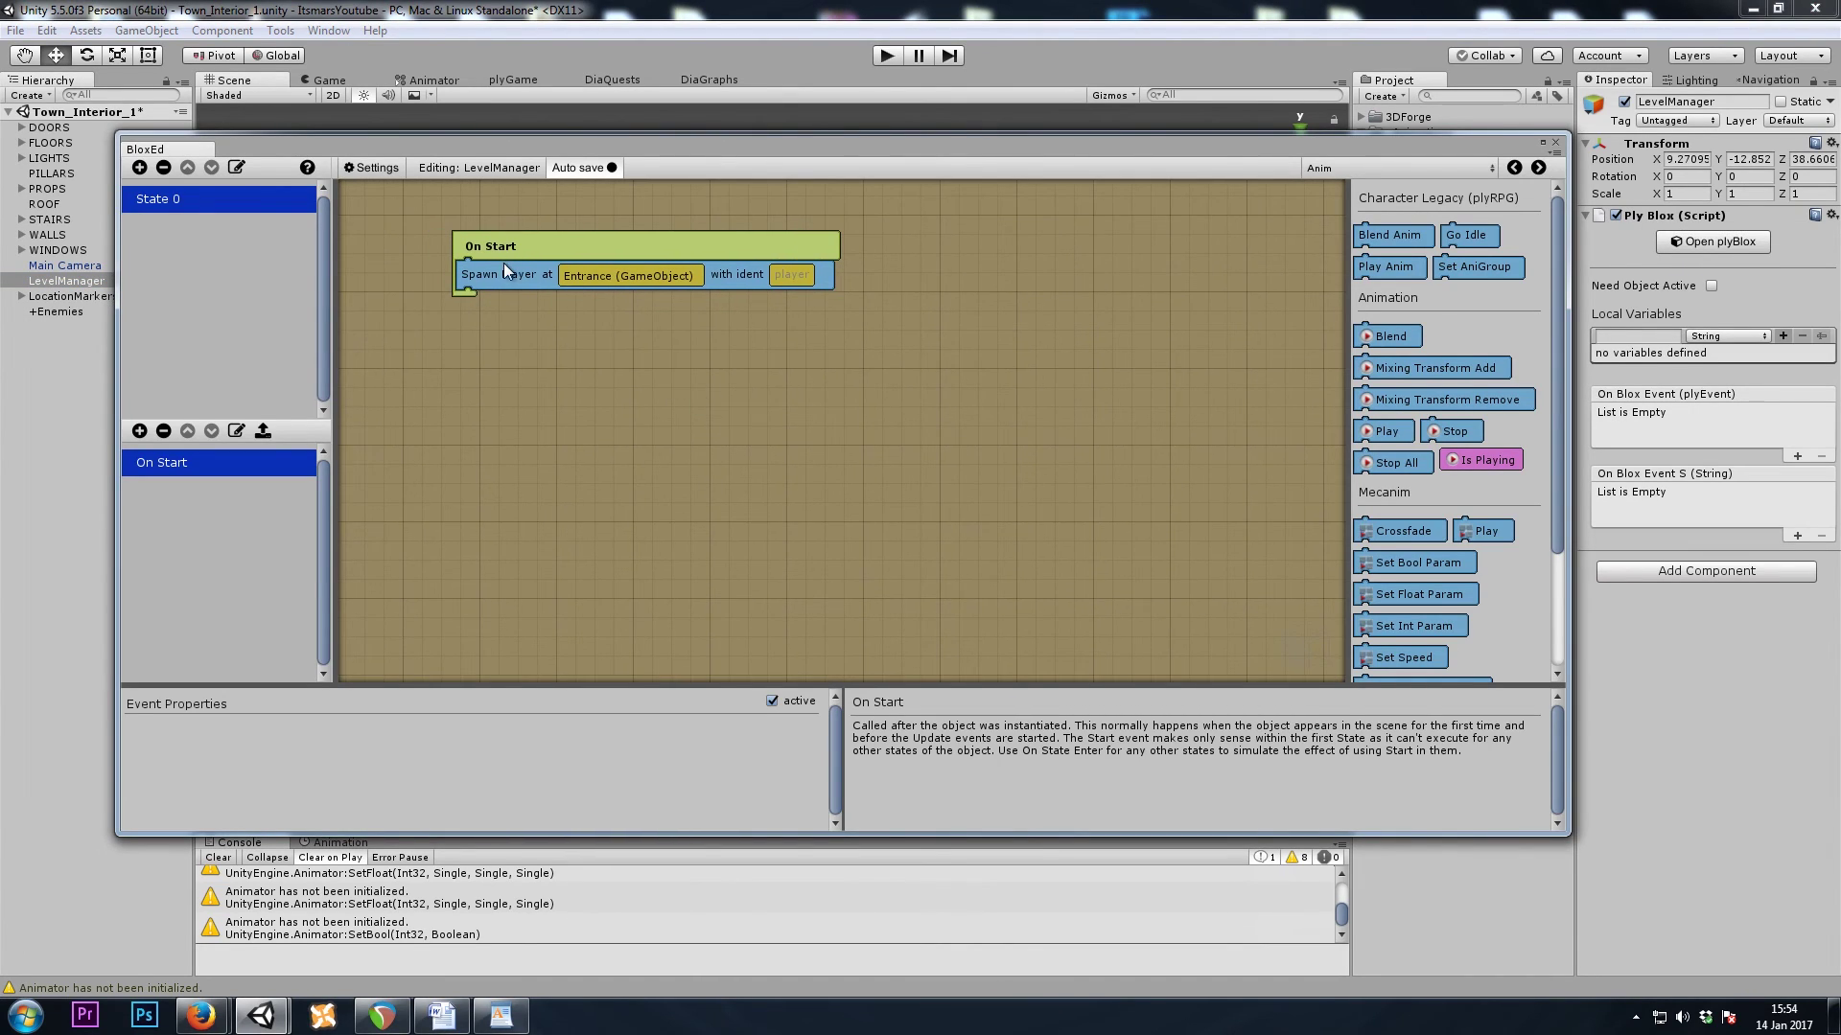
click(1417, 169)
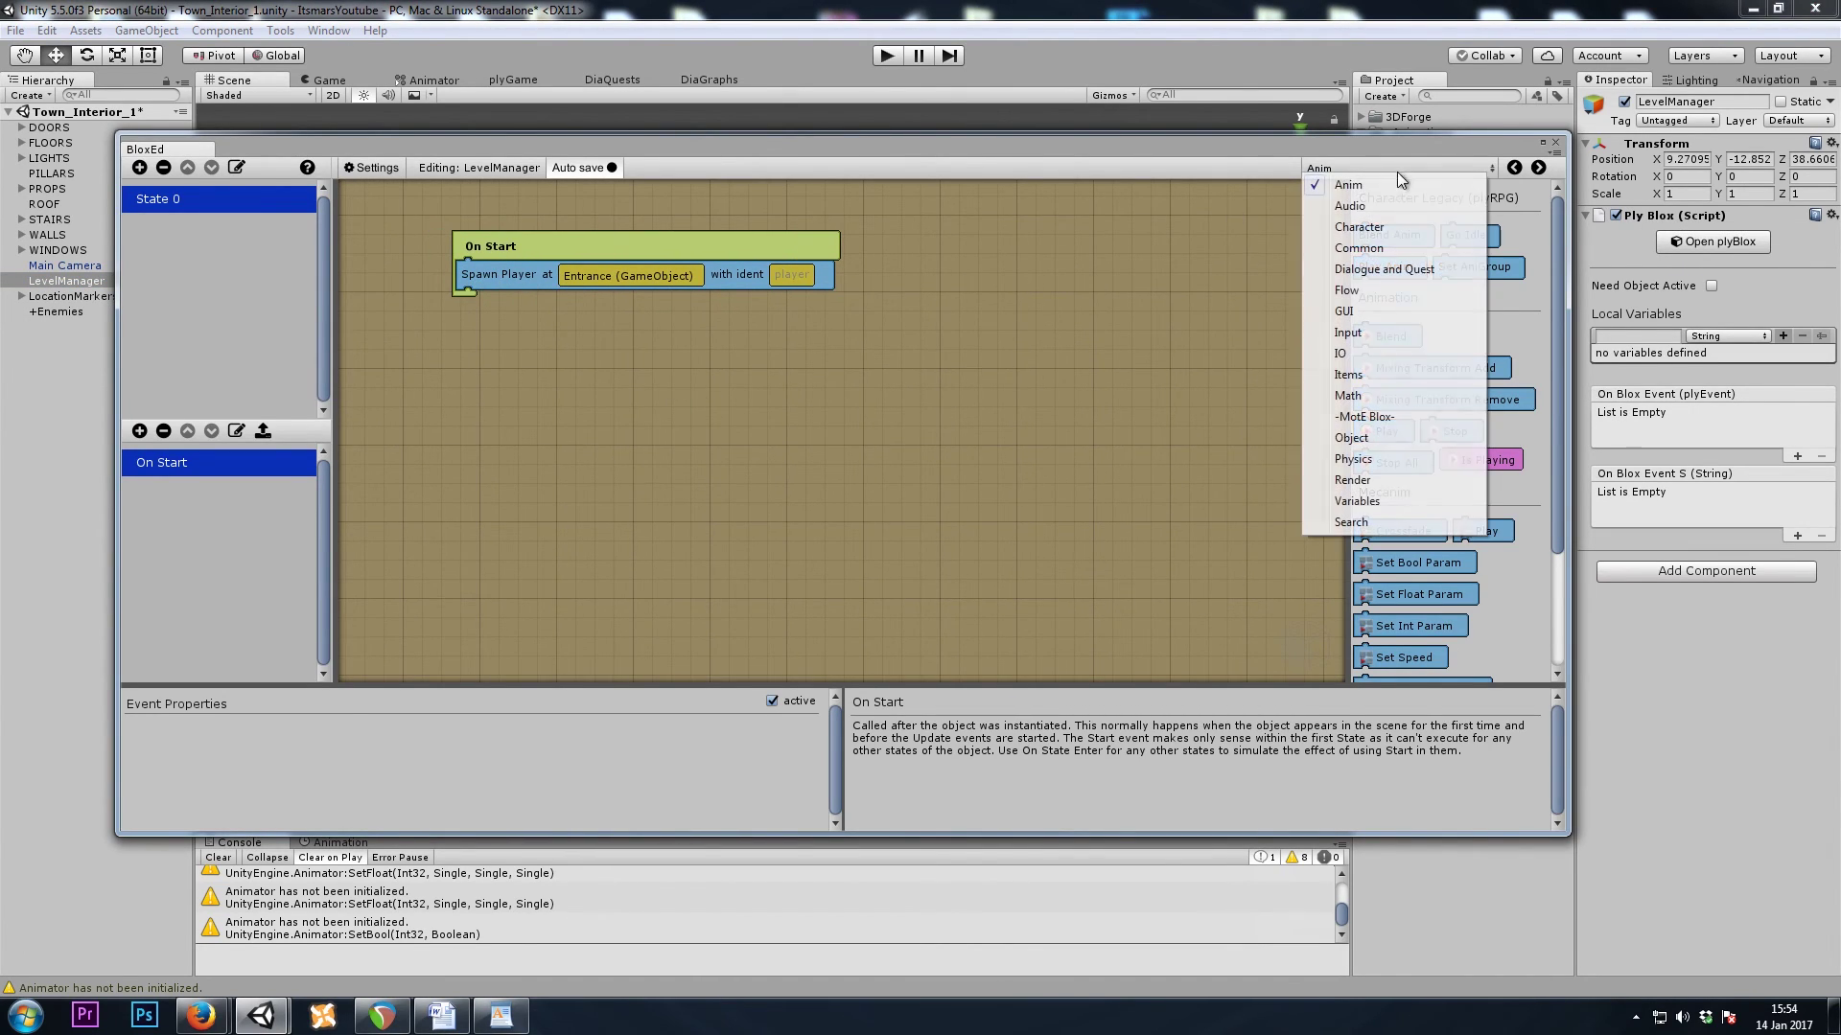
click(1342, 288)
drag(1469, 614, 656, 340)
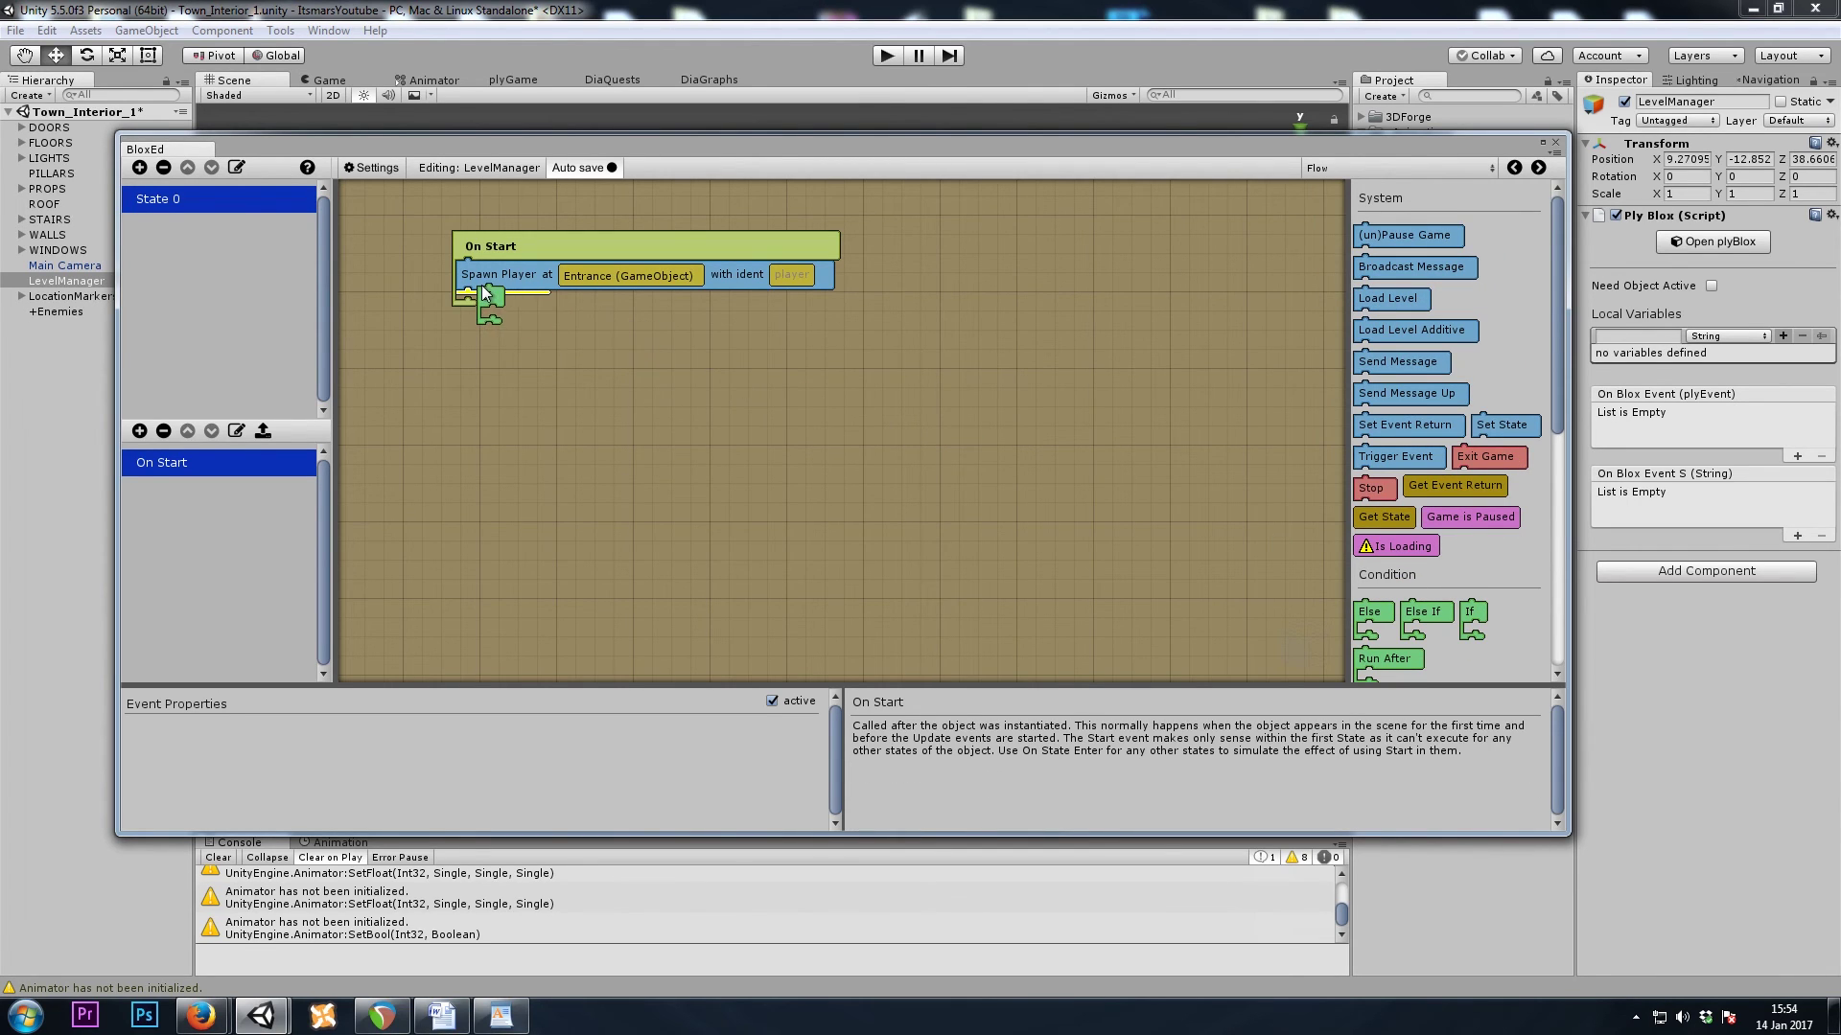
drag(484, 295, 486, 299)
scroll(1503, 513, down, 5)
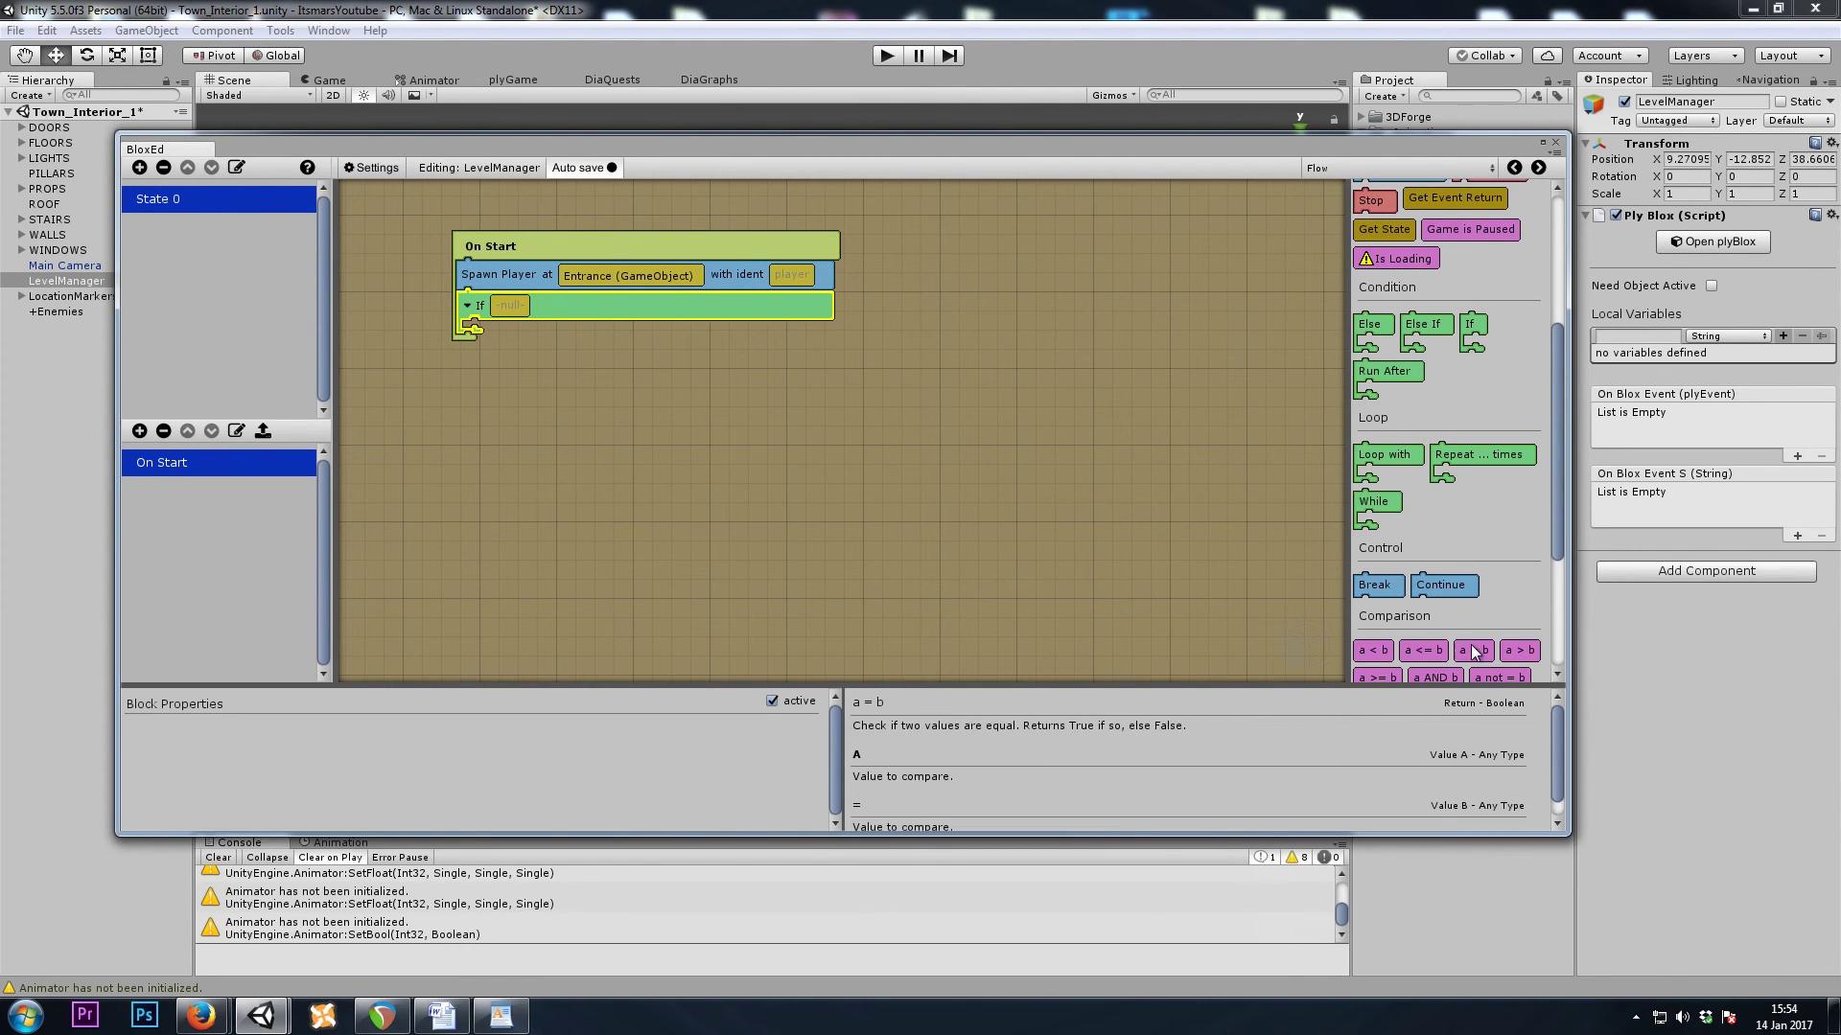
drag(1473, 650, 537, 309)
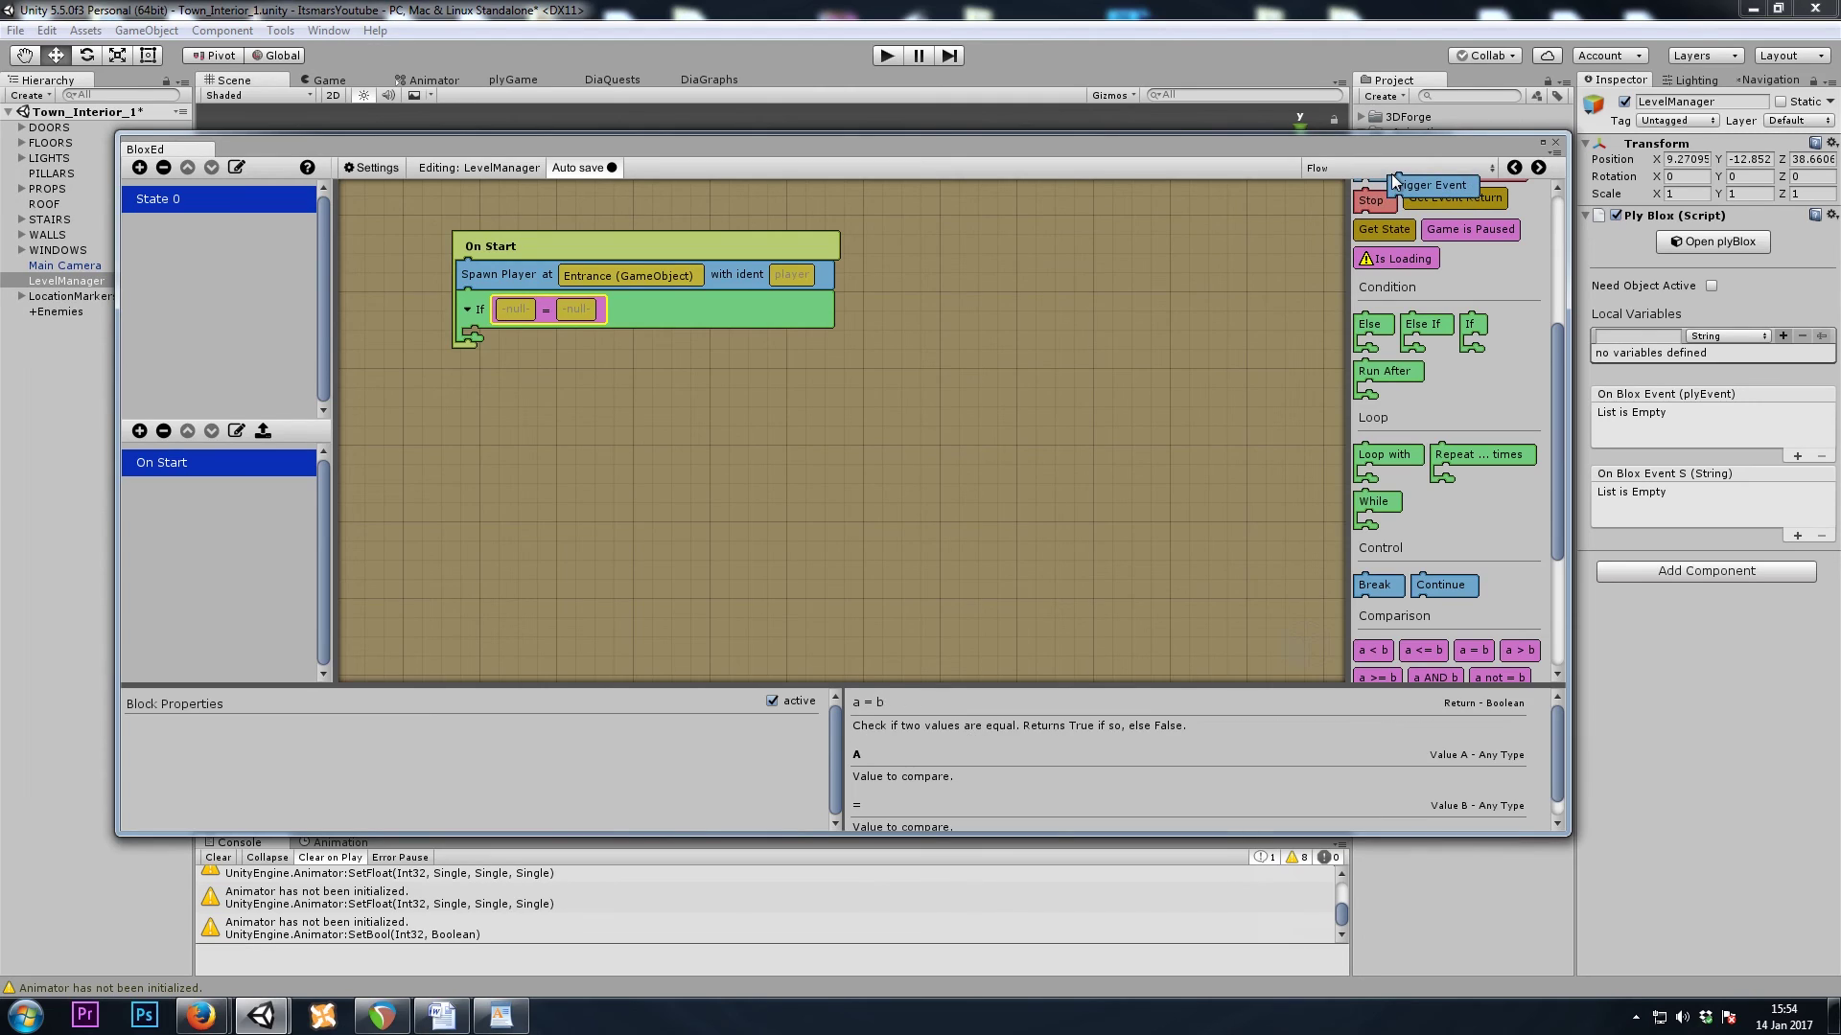
- Fill the first side of the comparison with a Get Quest Status block for the KillZombies quest
click(1400, 169)
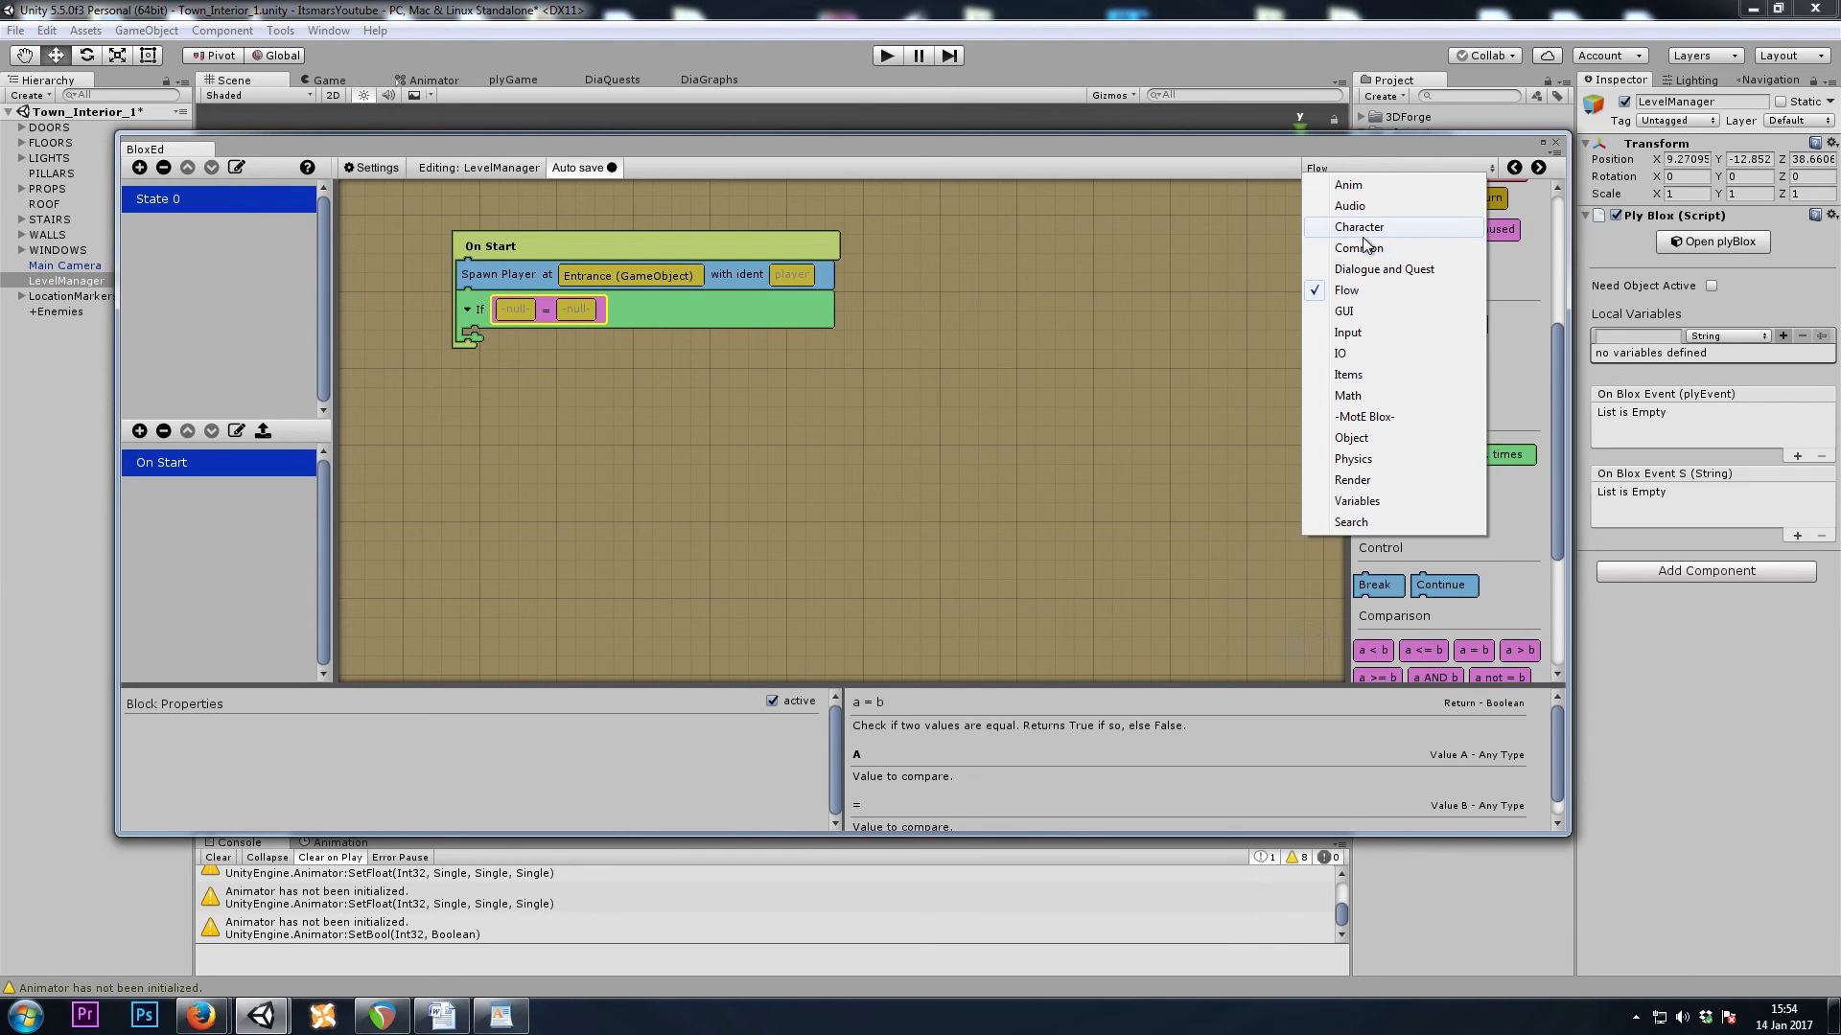
click(1395, 270)
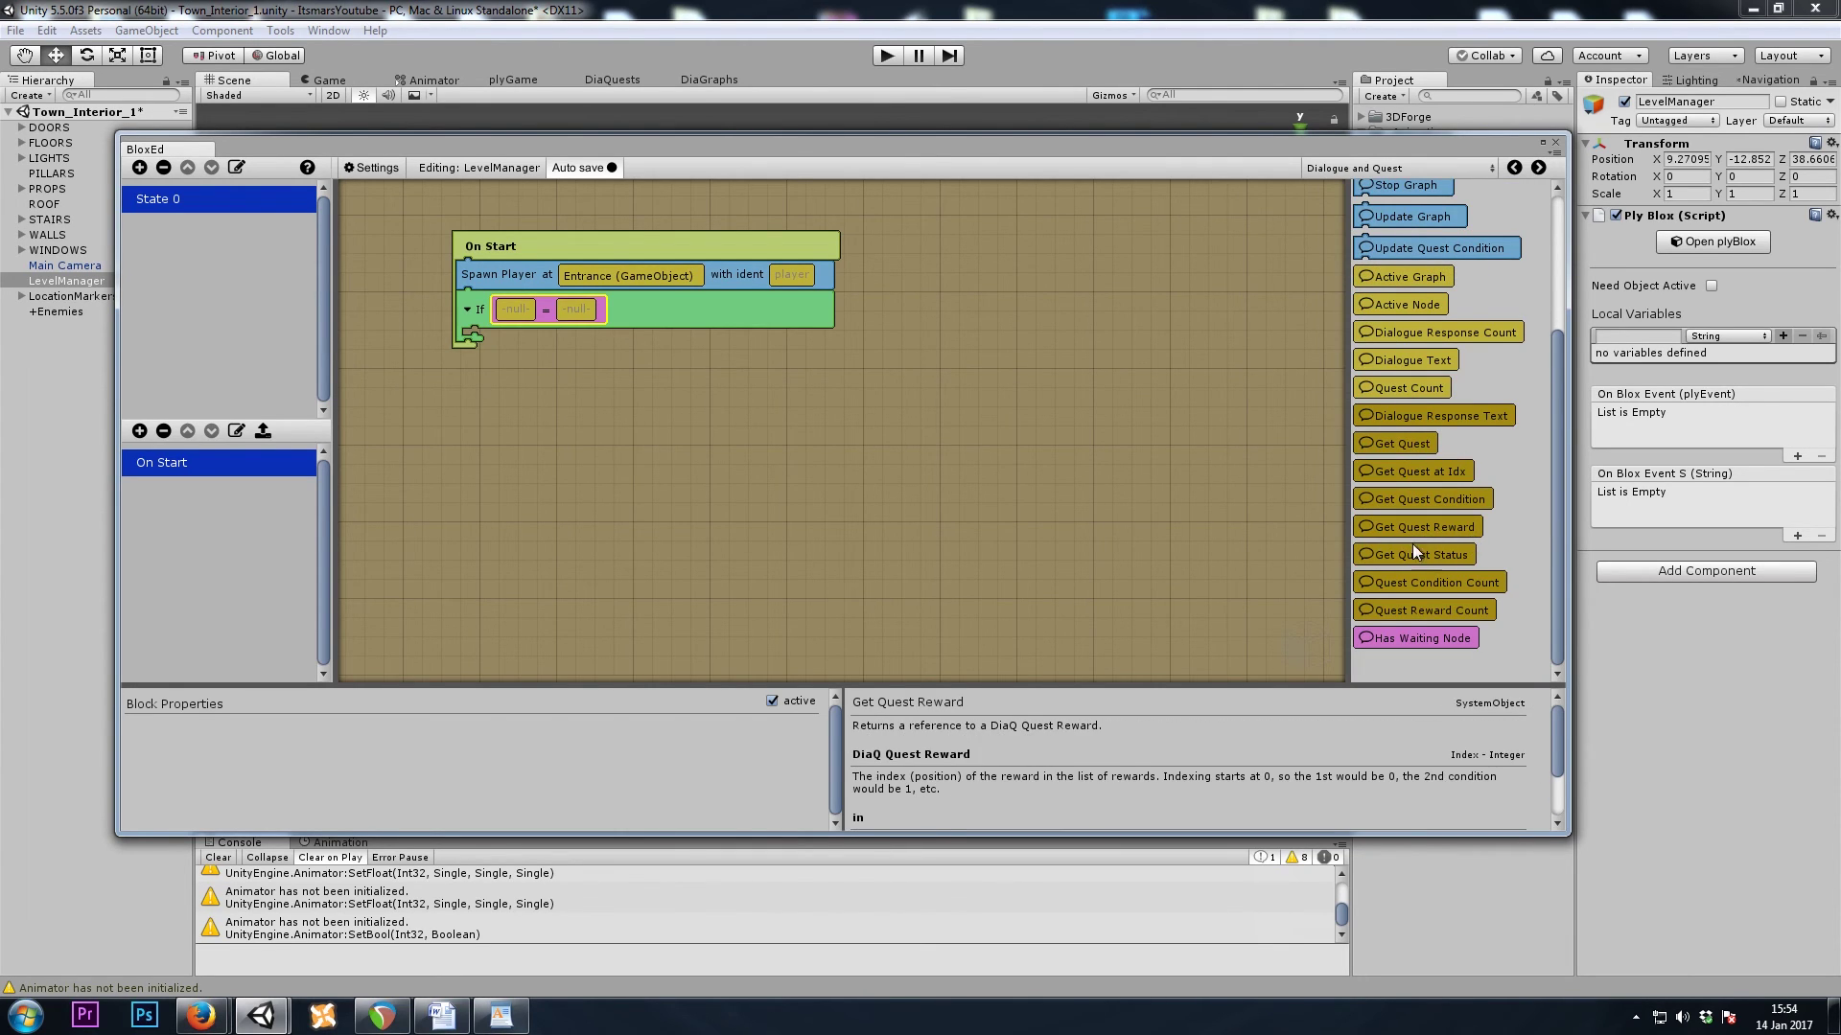
drag(1412, 555, 503, 317)
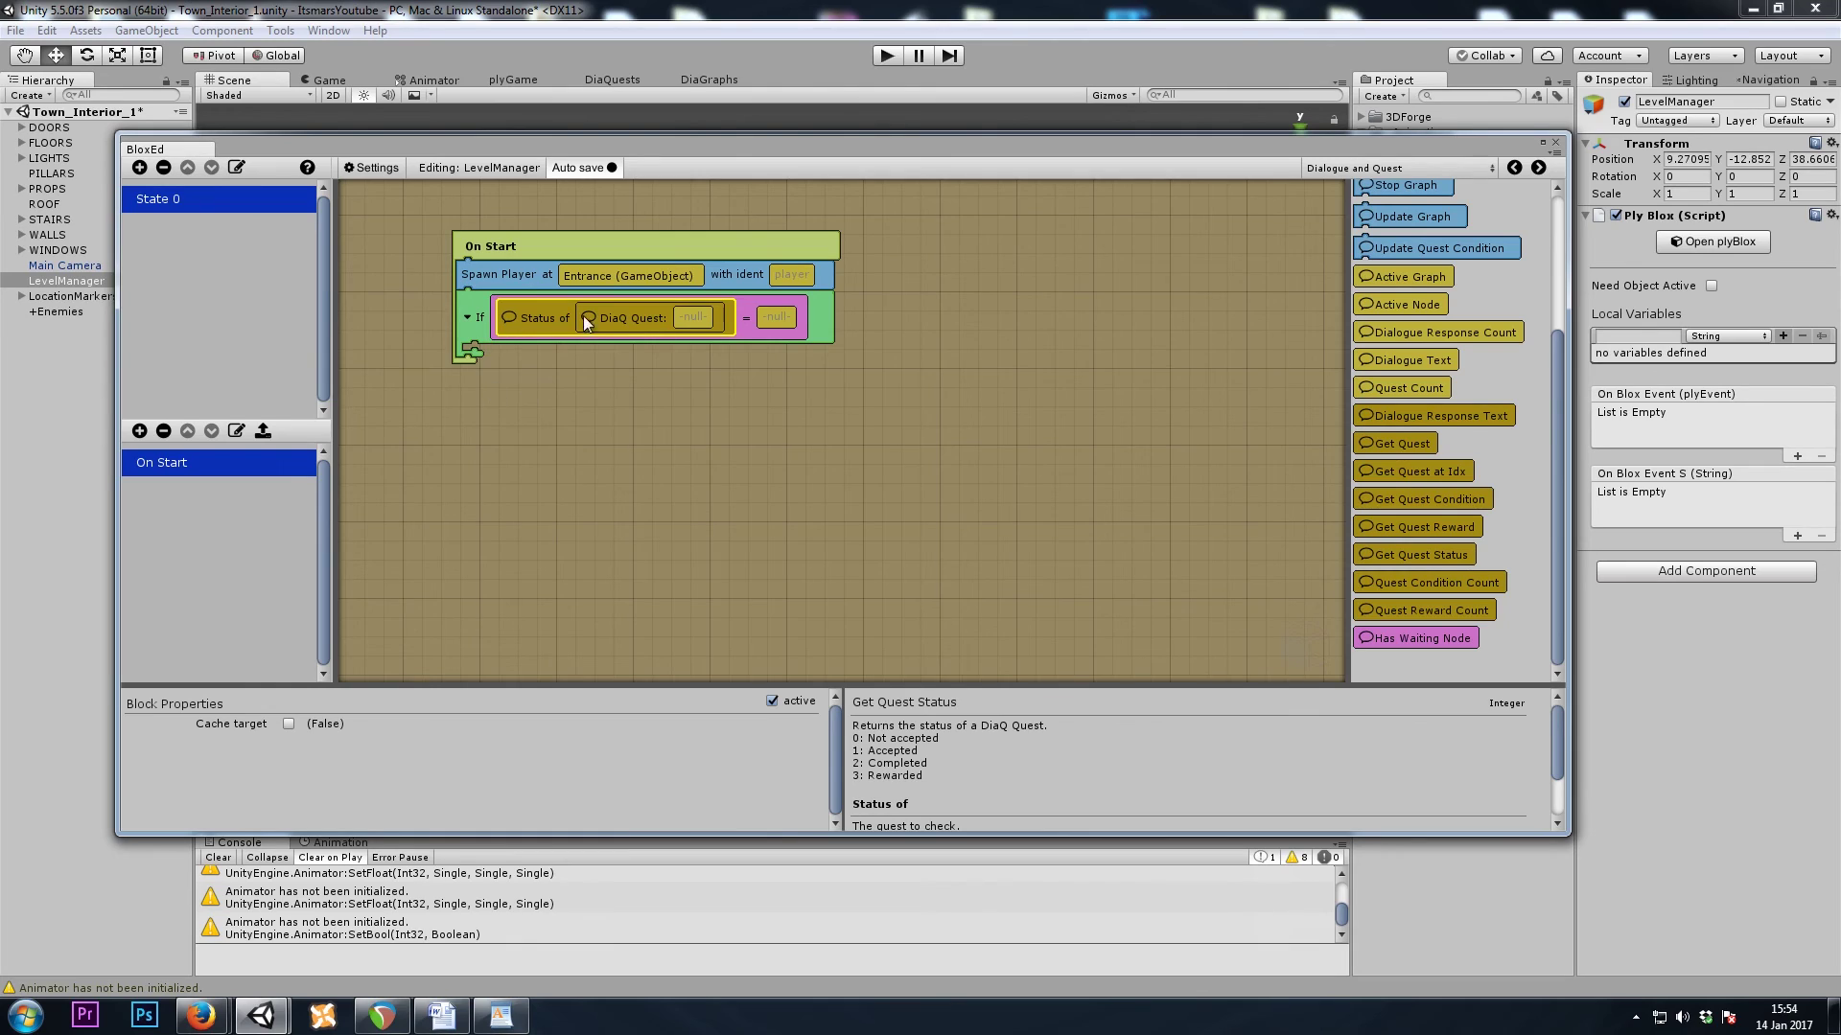
click(633, 320)
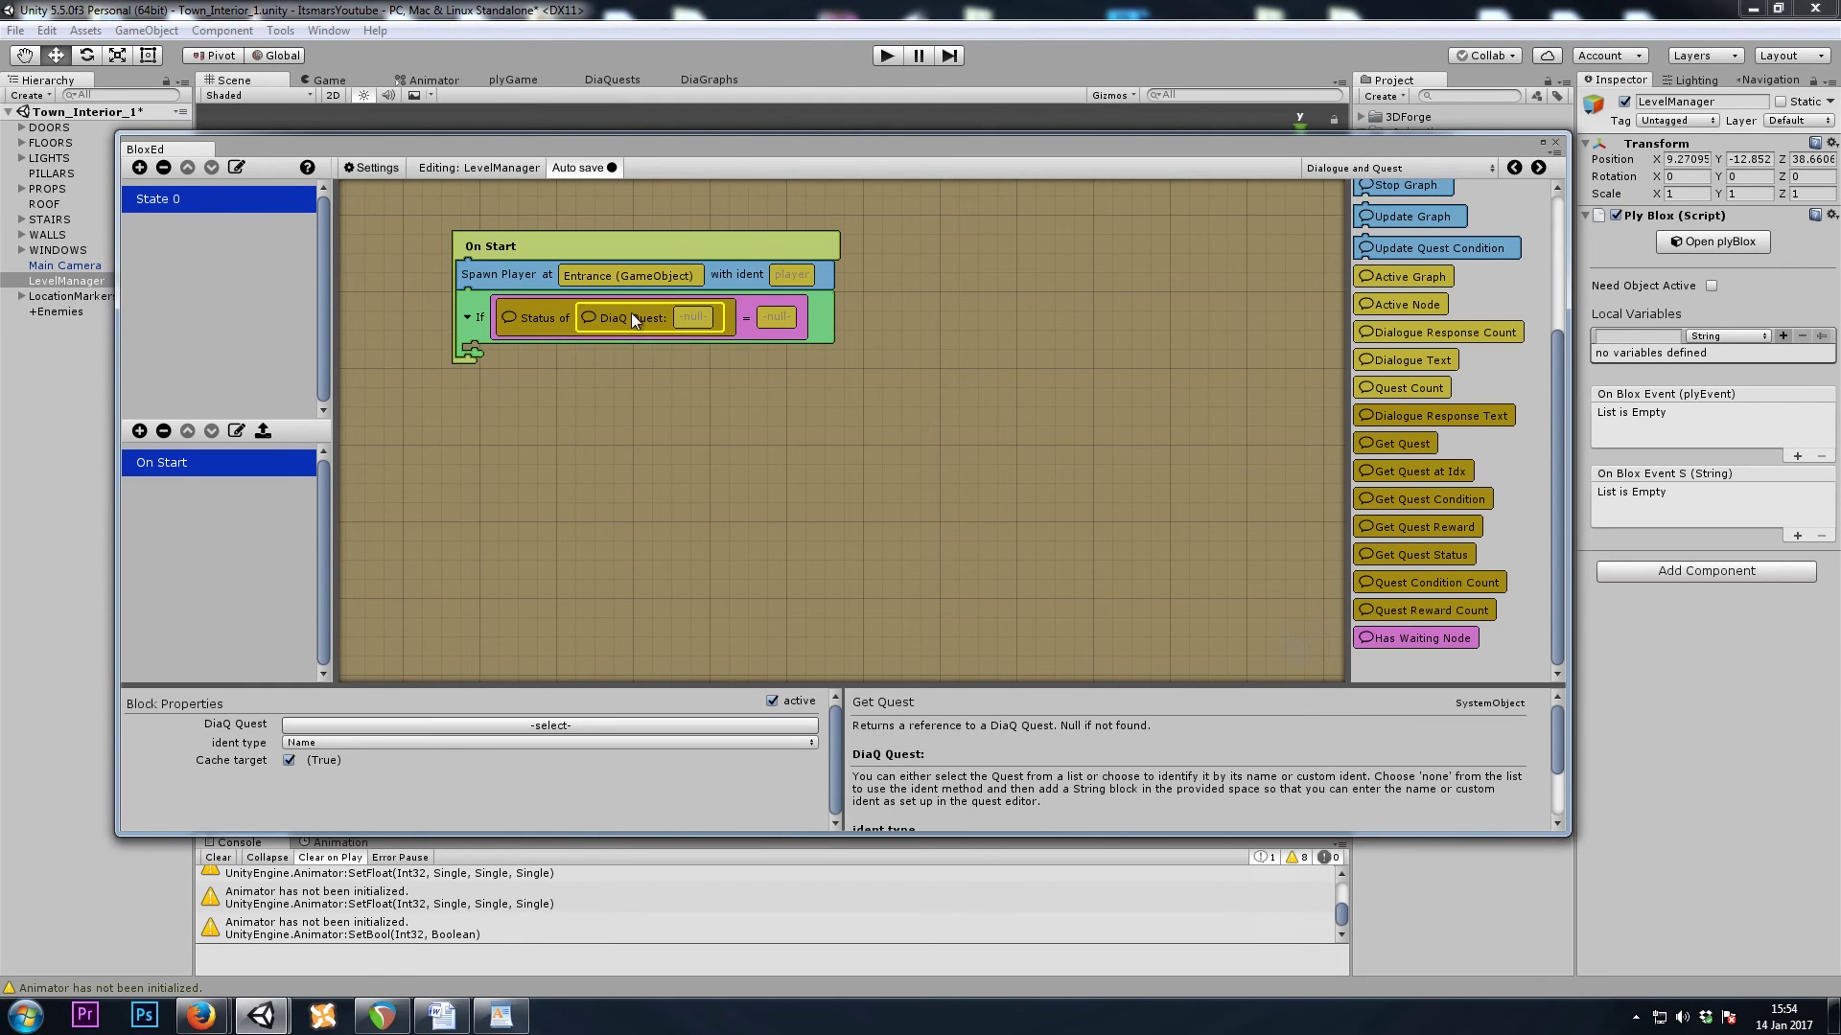
click(349, 727)
click(1024, 545)
click(993, 781)
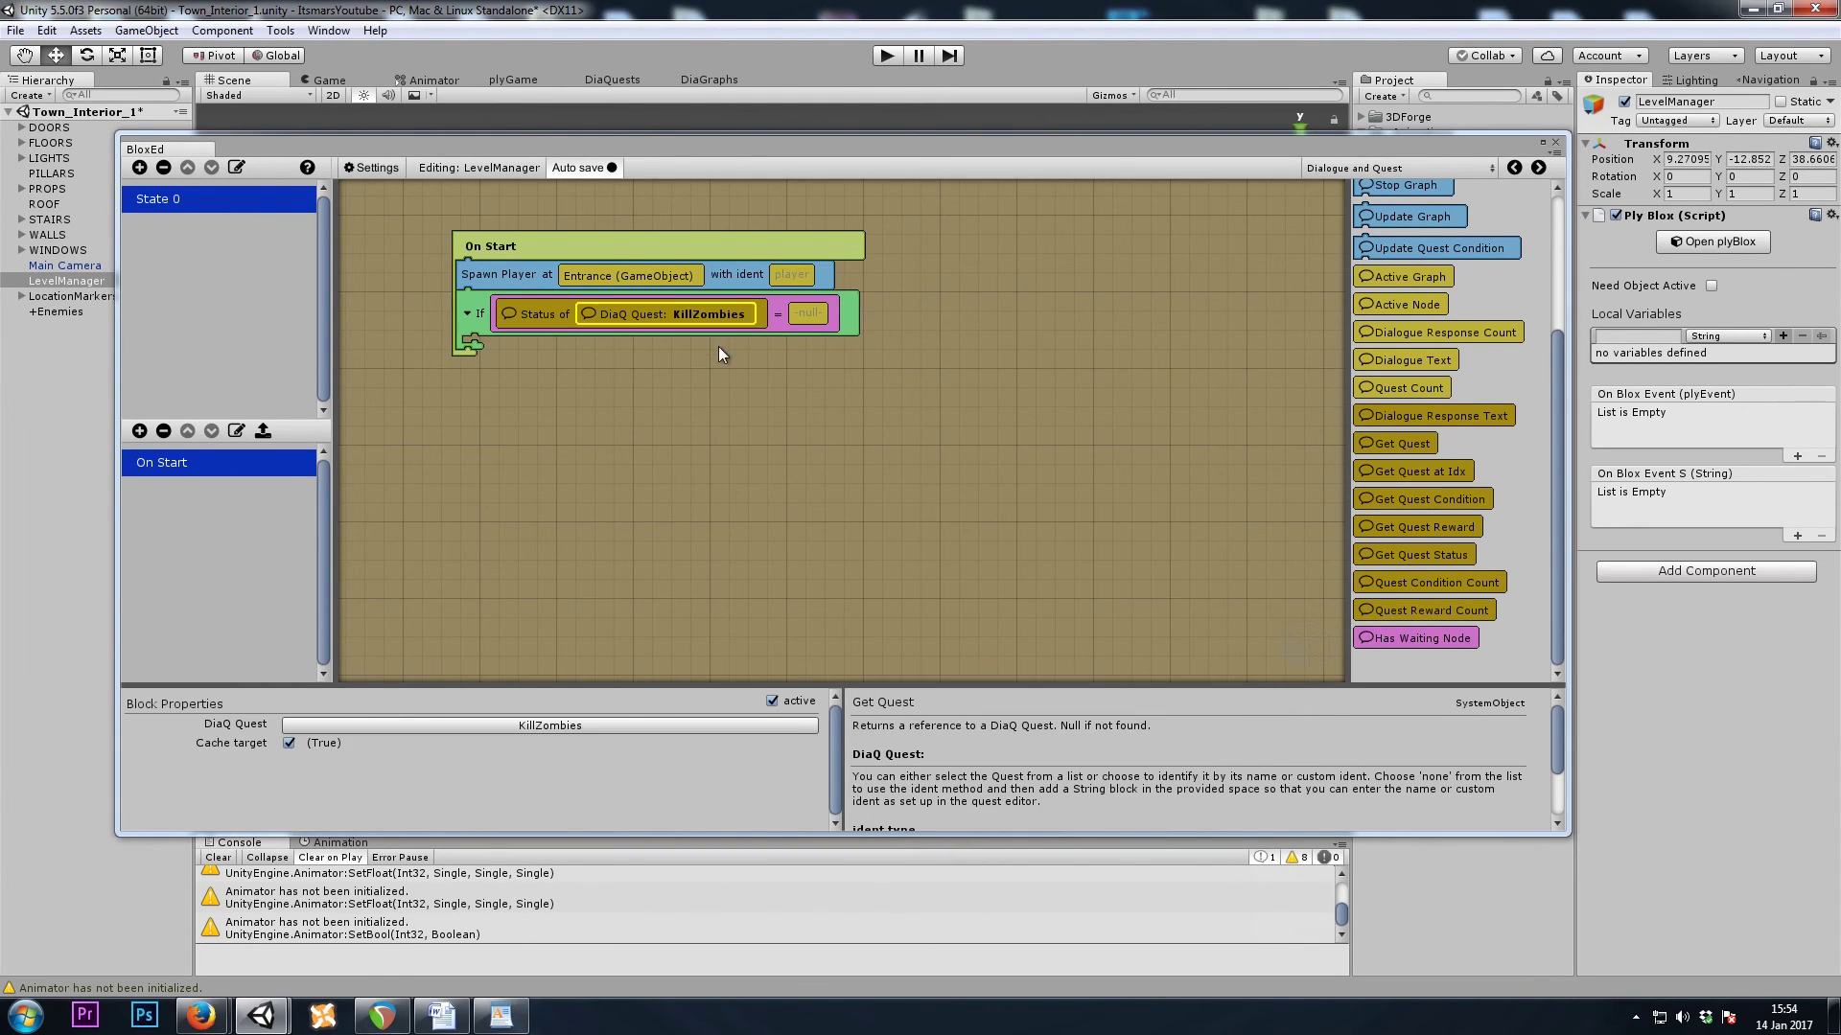
- Compare the quest status with an Integer block set to 1, the value for Accepted
click(535, 315)
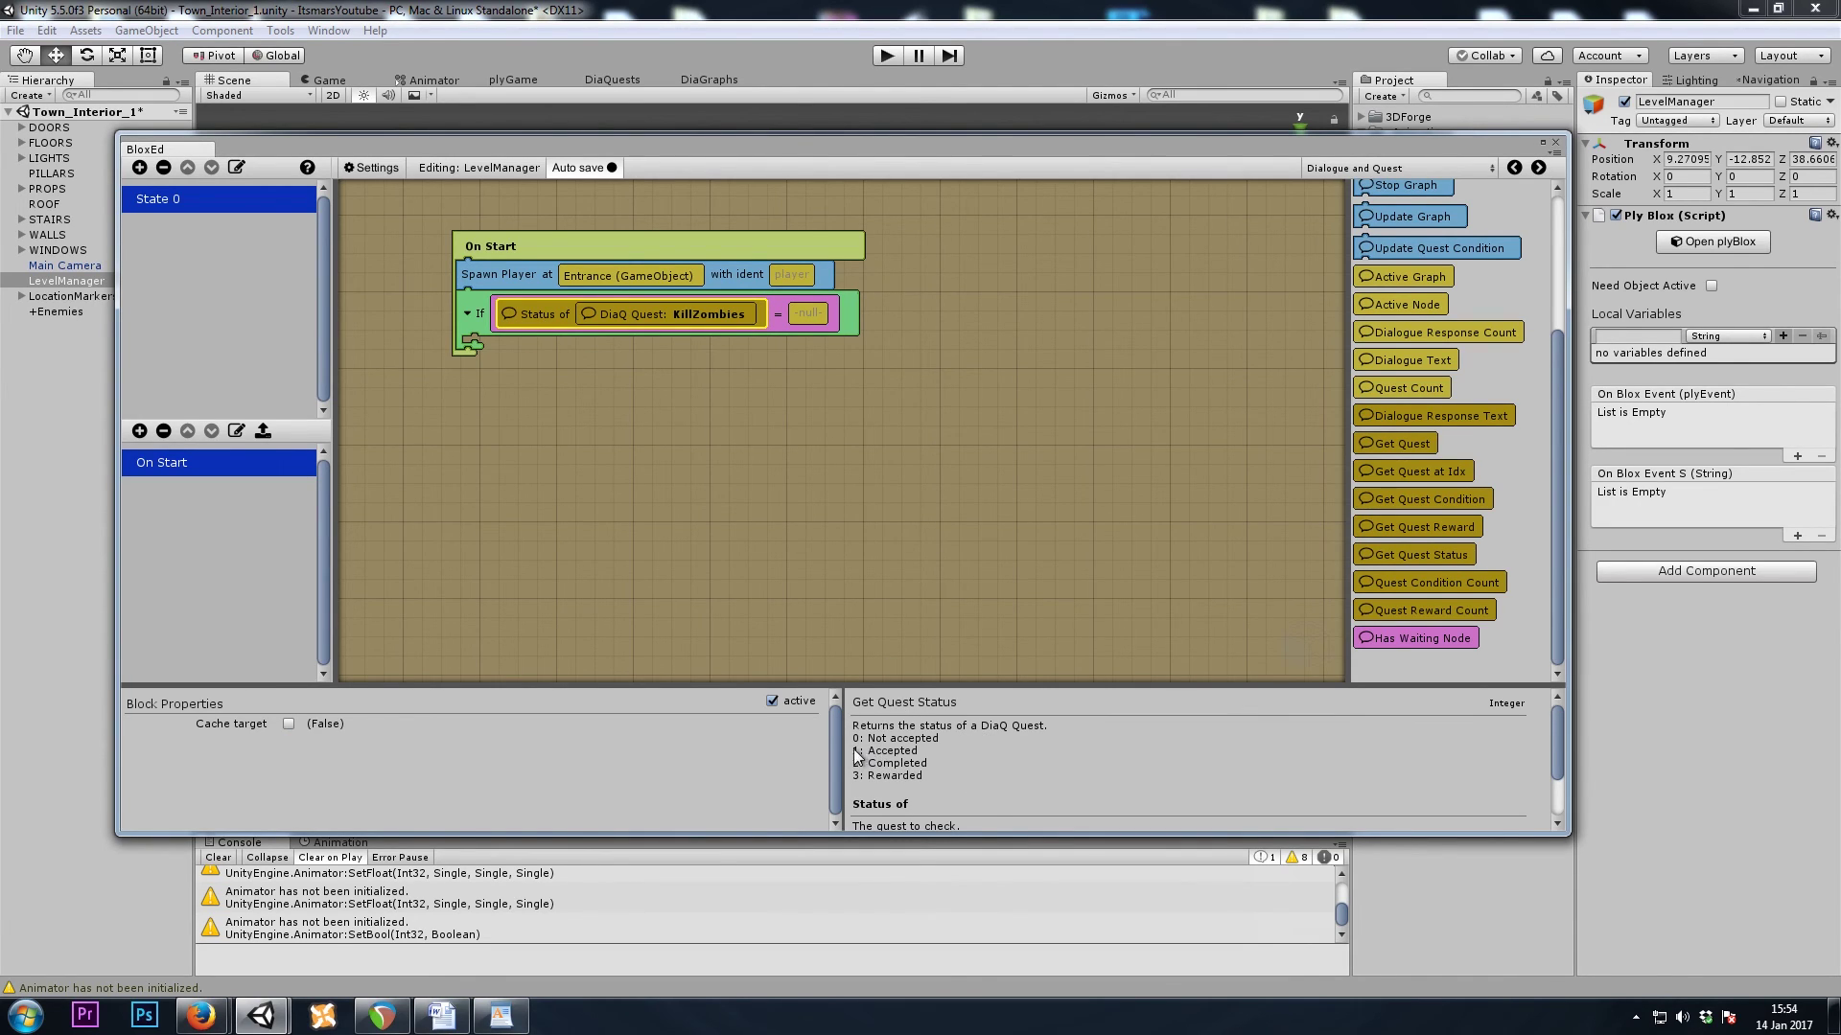
click(1352, 169)
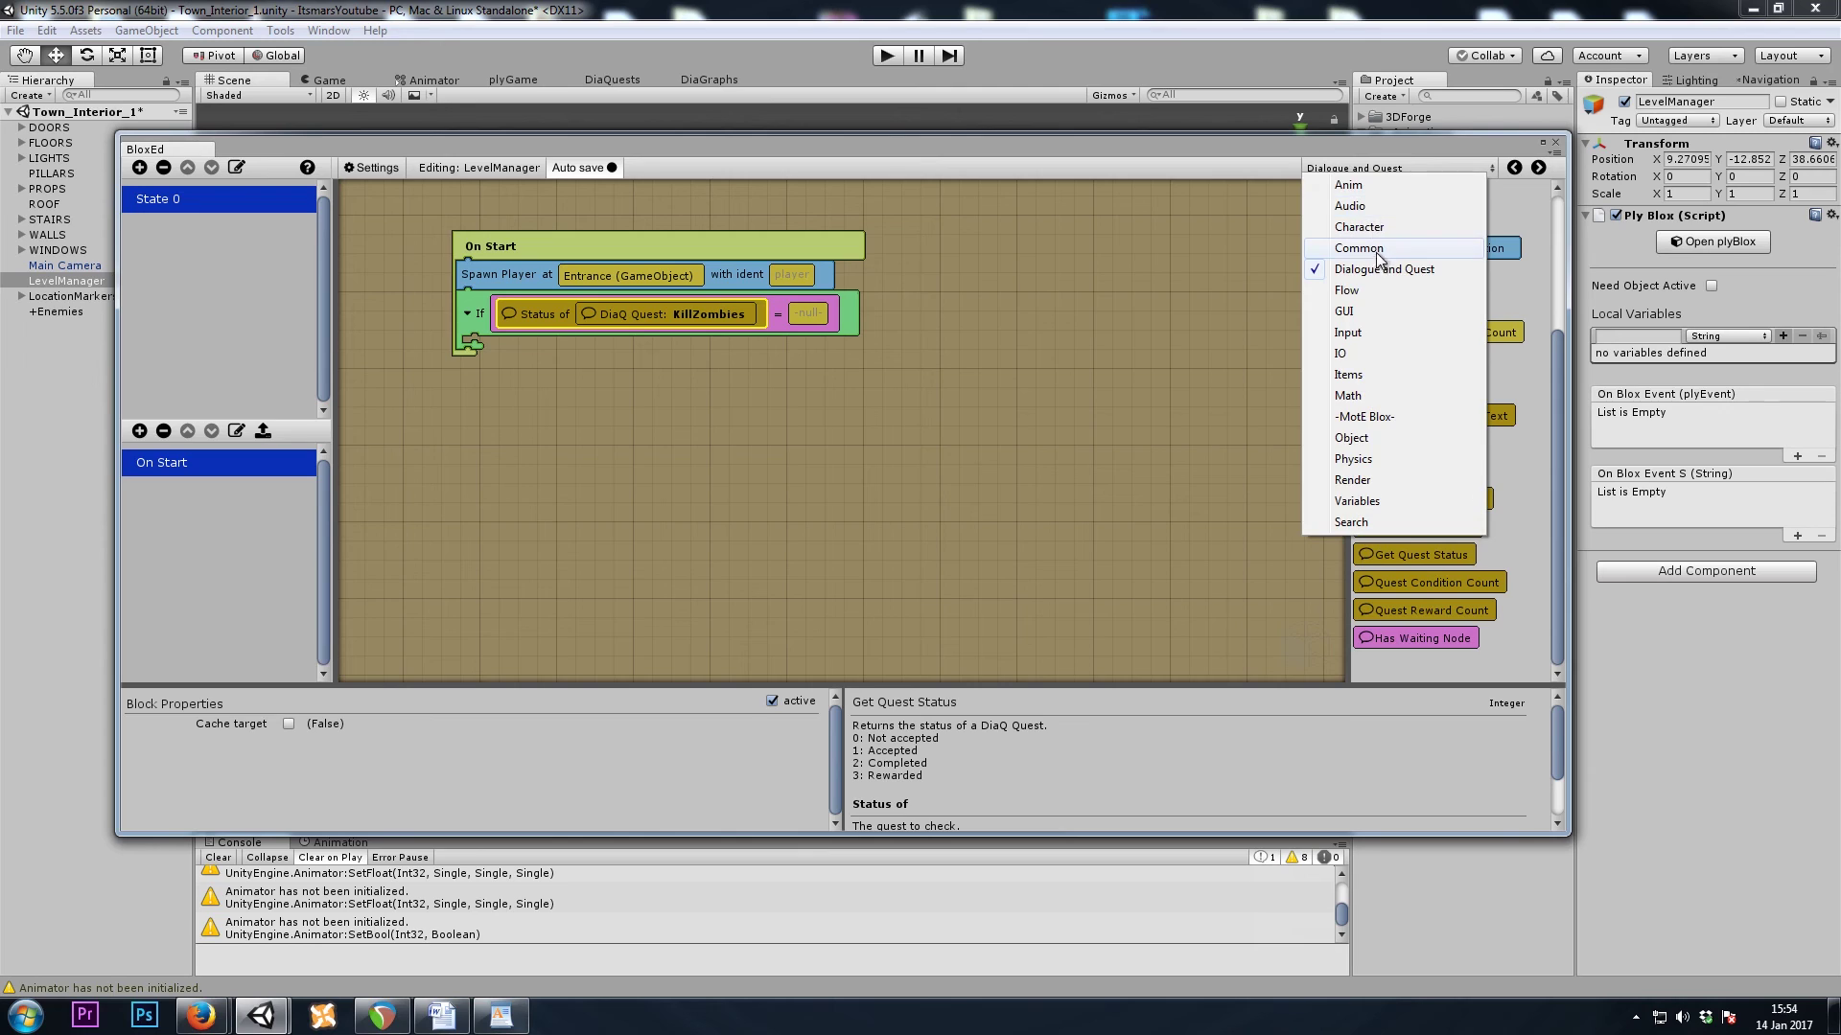
click(1361, 226)
drag(1504, 375, 803, 314)
click(287, 721)
text(1)
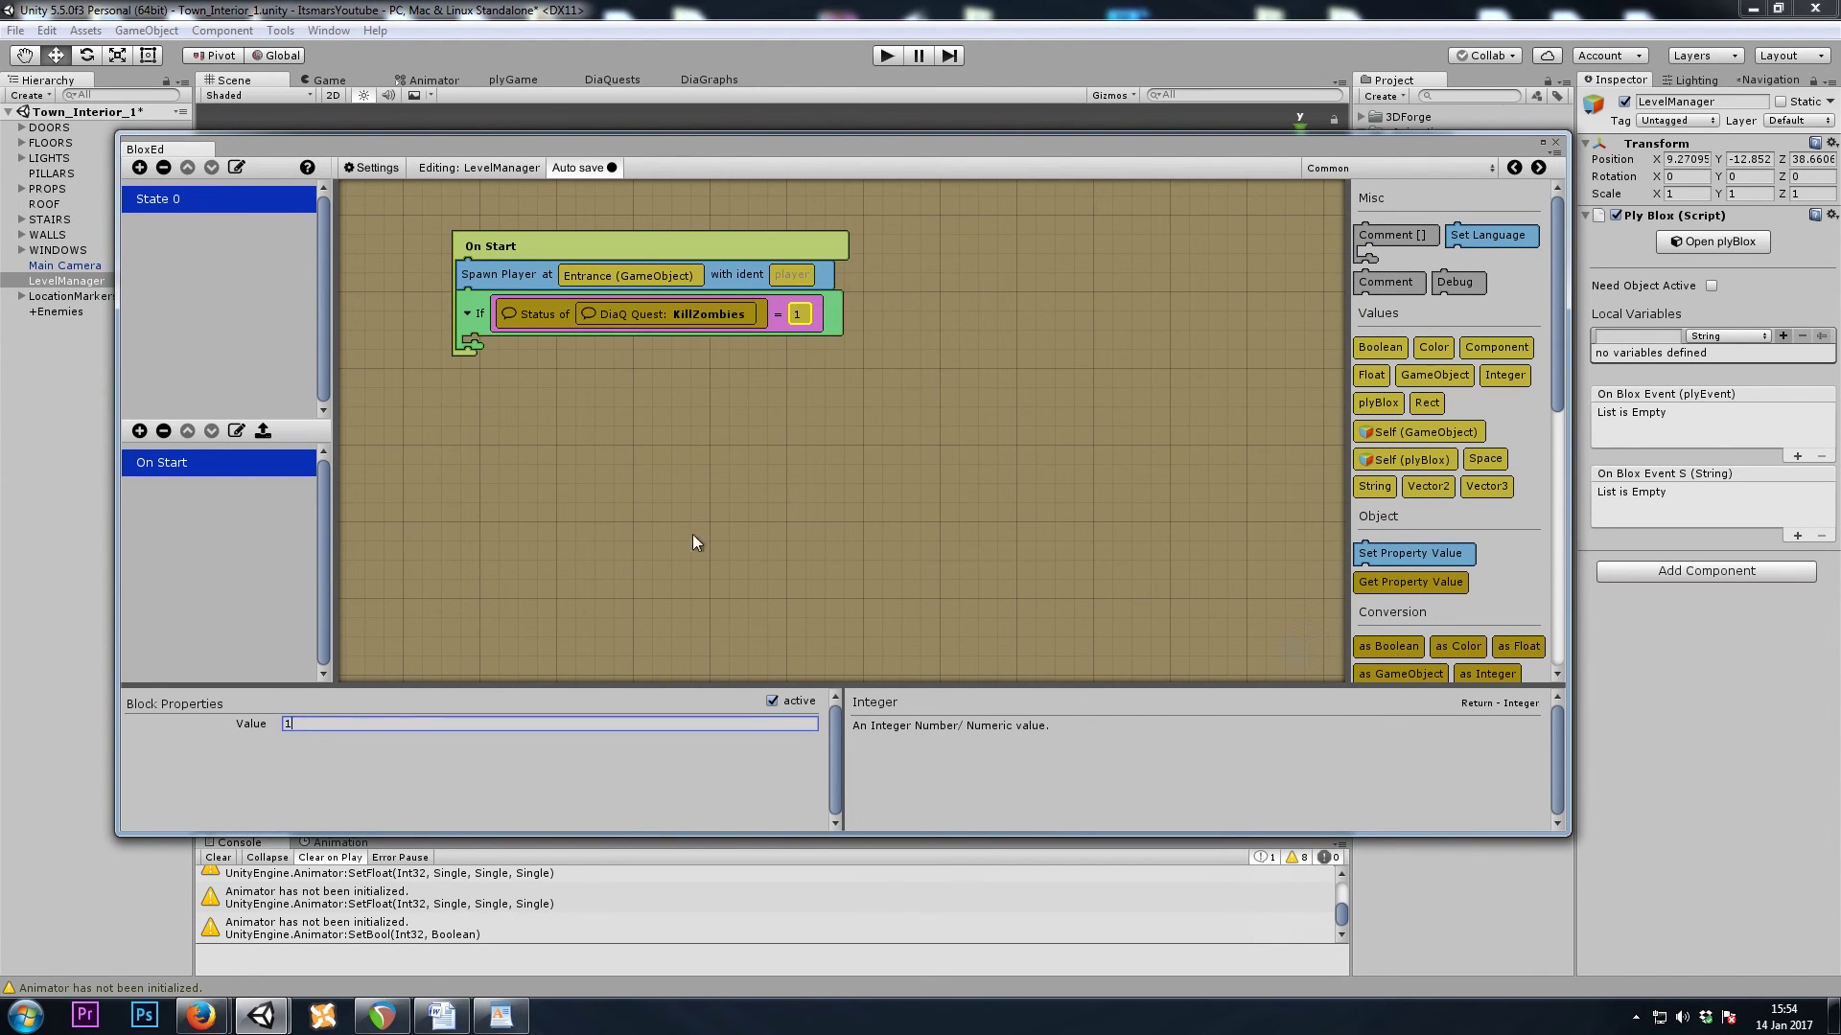
- Inside the If block, add an EnDisable GameObject block that enables +Enemies, and close the blox editor
middle_drag(678, 488, 746, 480)
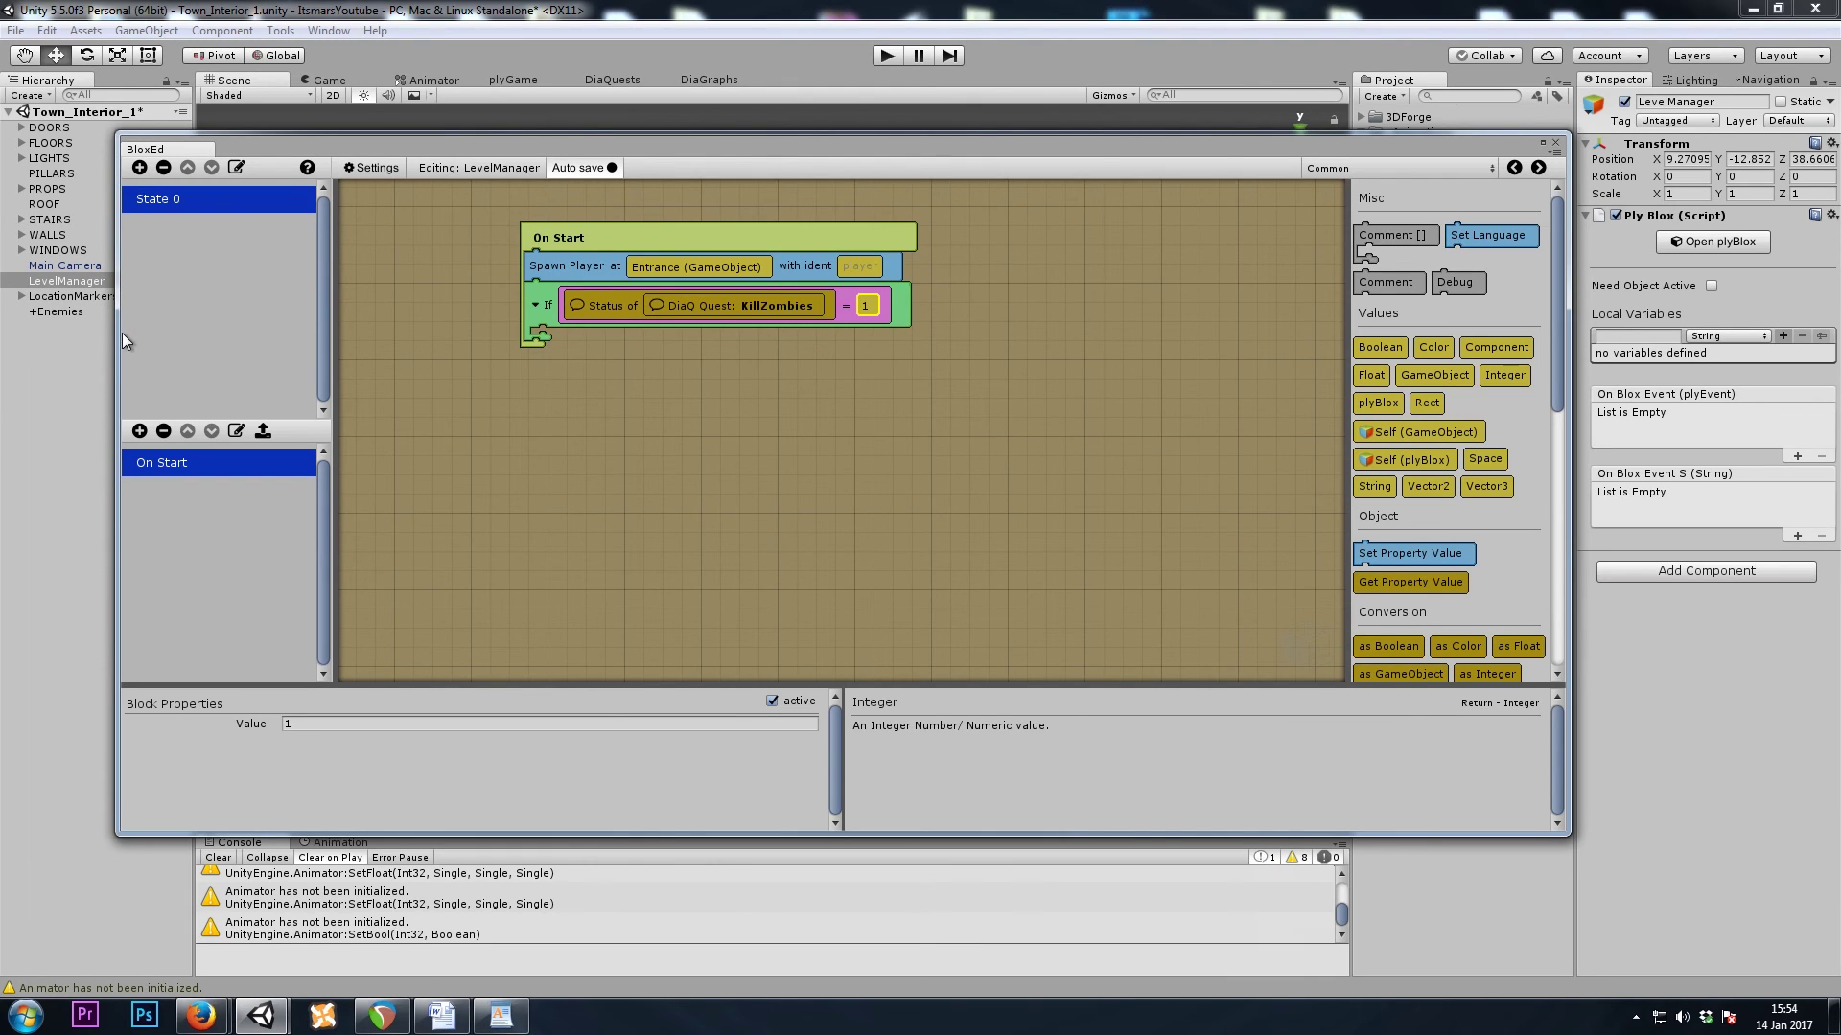
drag(118, 332, 260, 328)
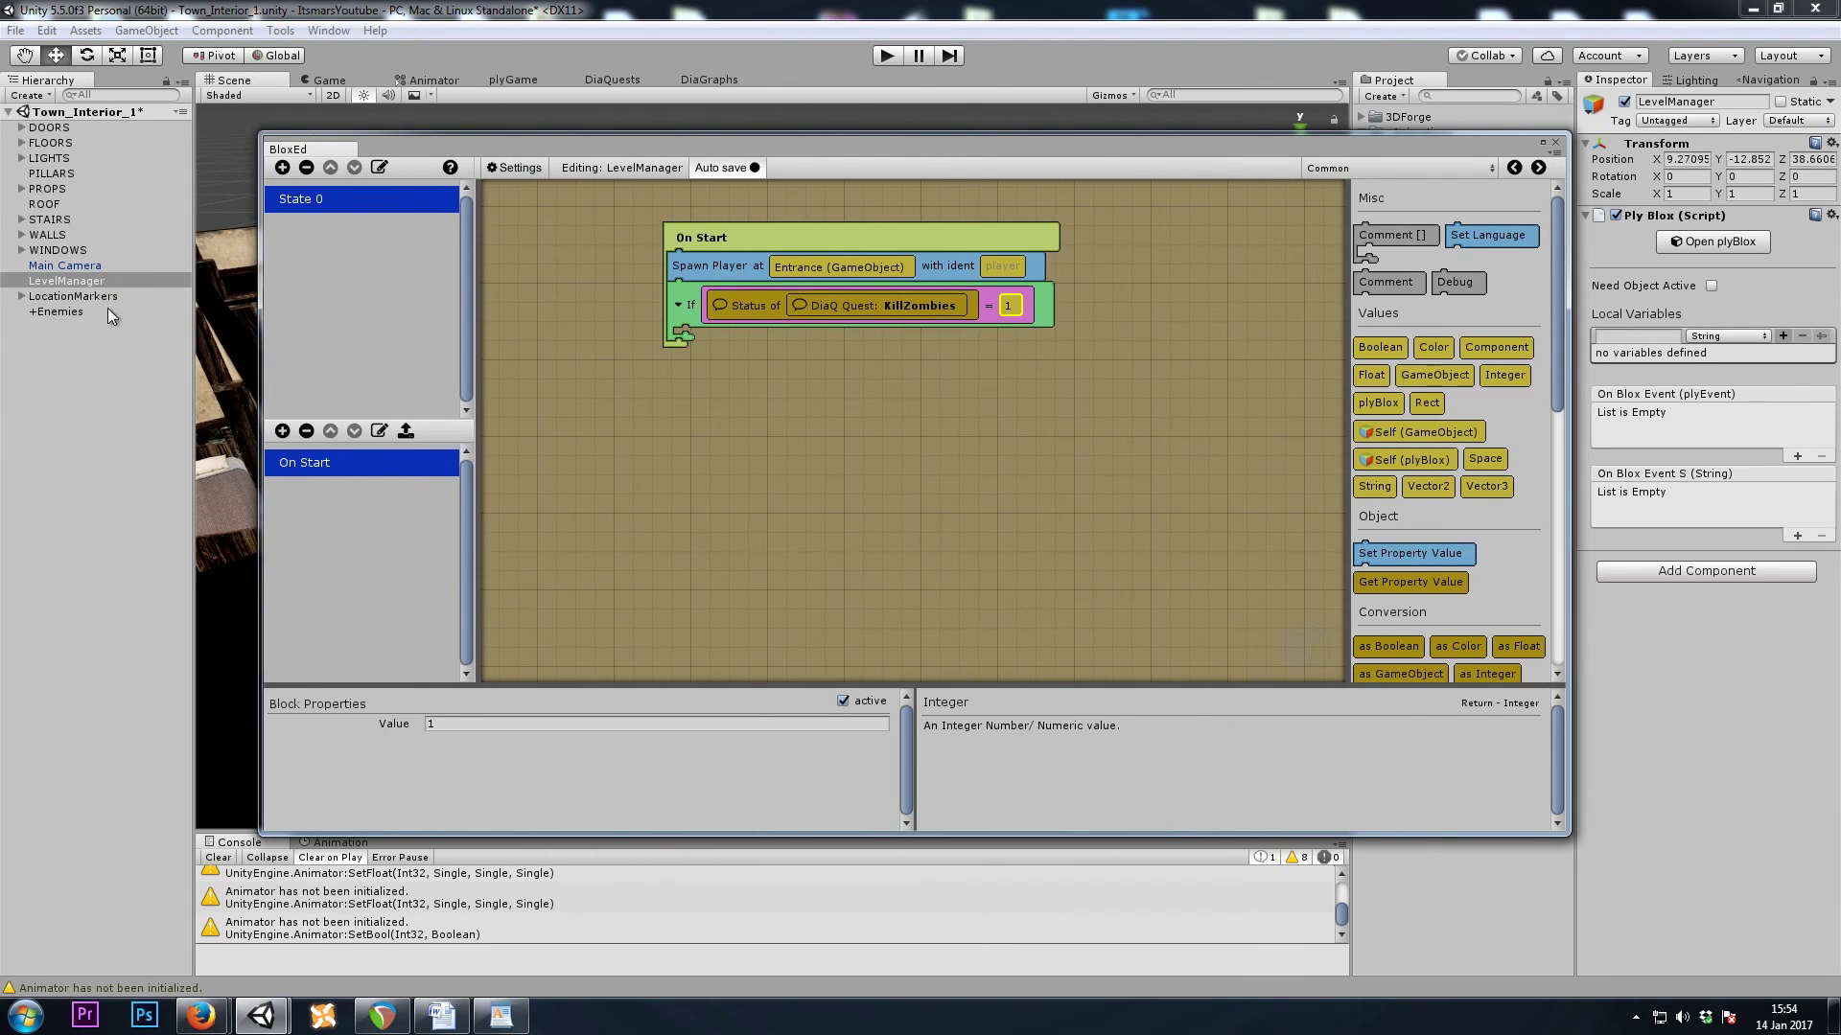
click(60, 313)
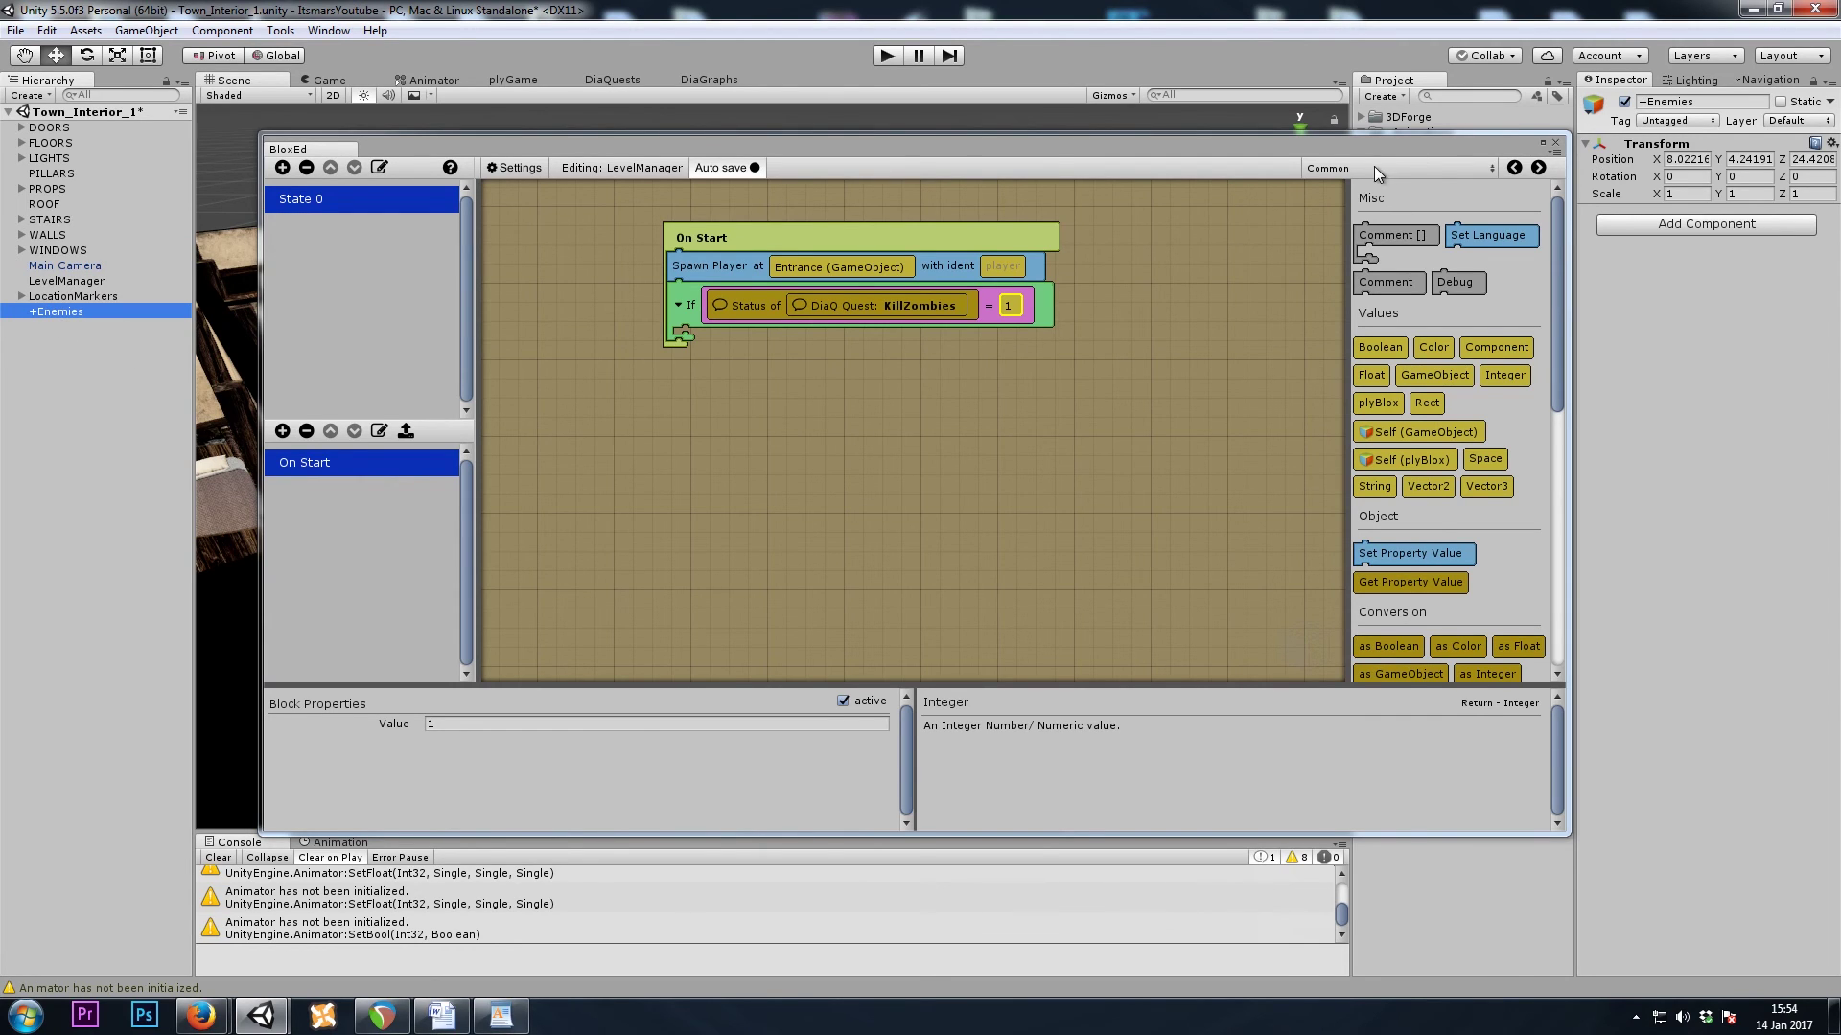
click(1409, 168)
click(1476, 438)
scroll(1490, 462, down, 5)
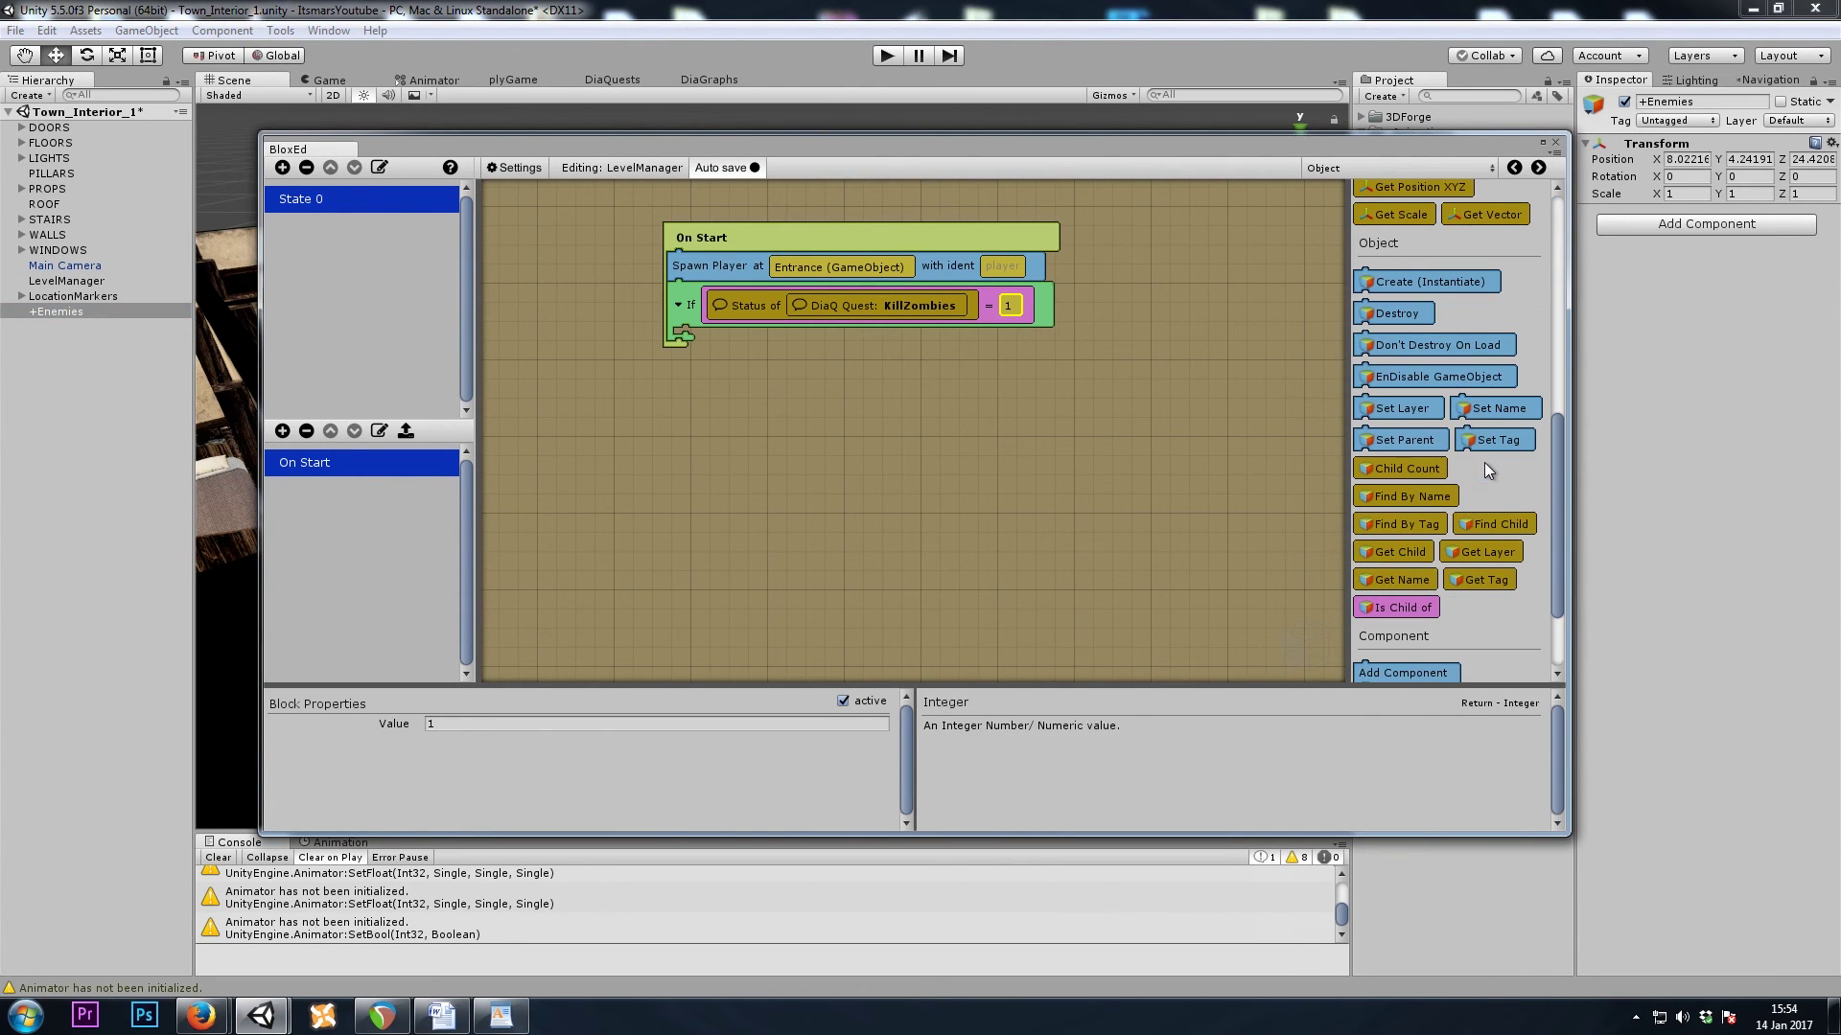
drag(1426, 377, 704, 335)
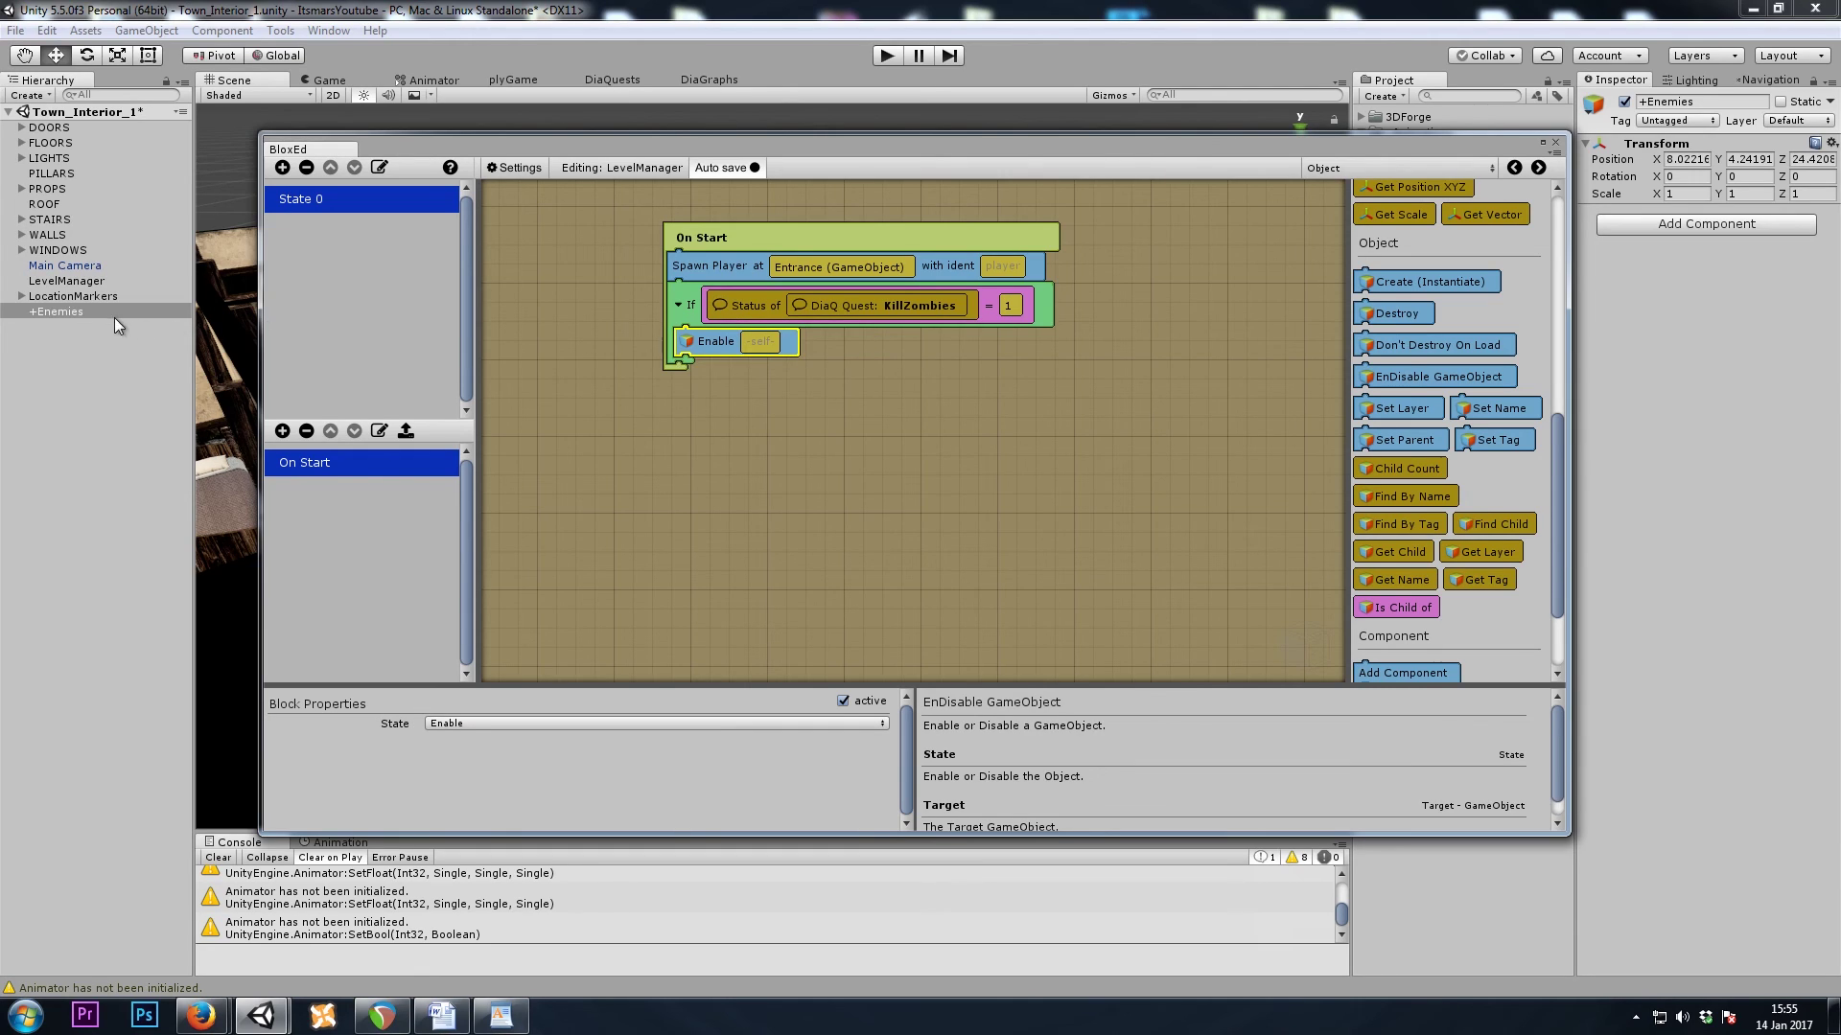
drag(113, 318, 765, 343)
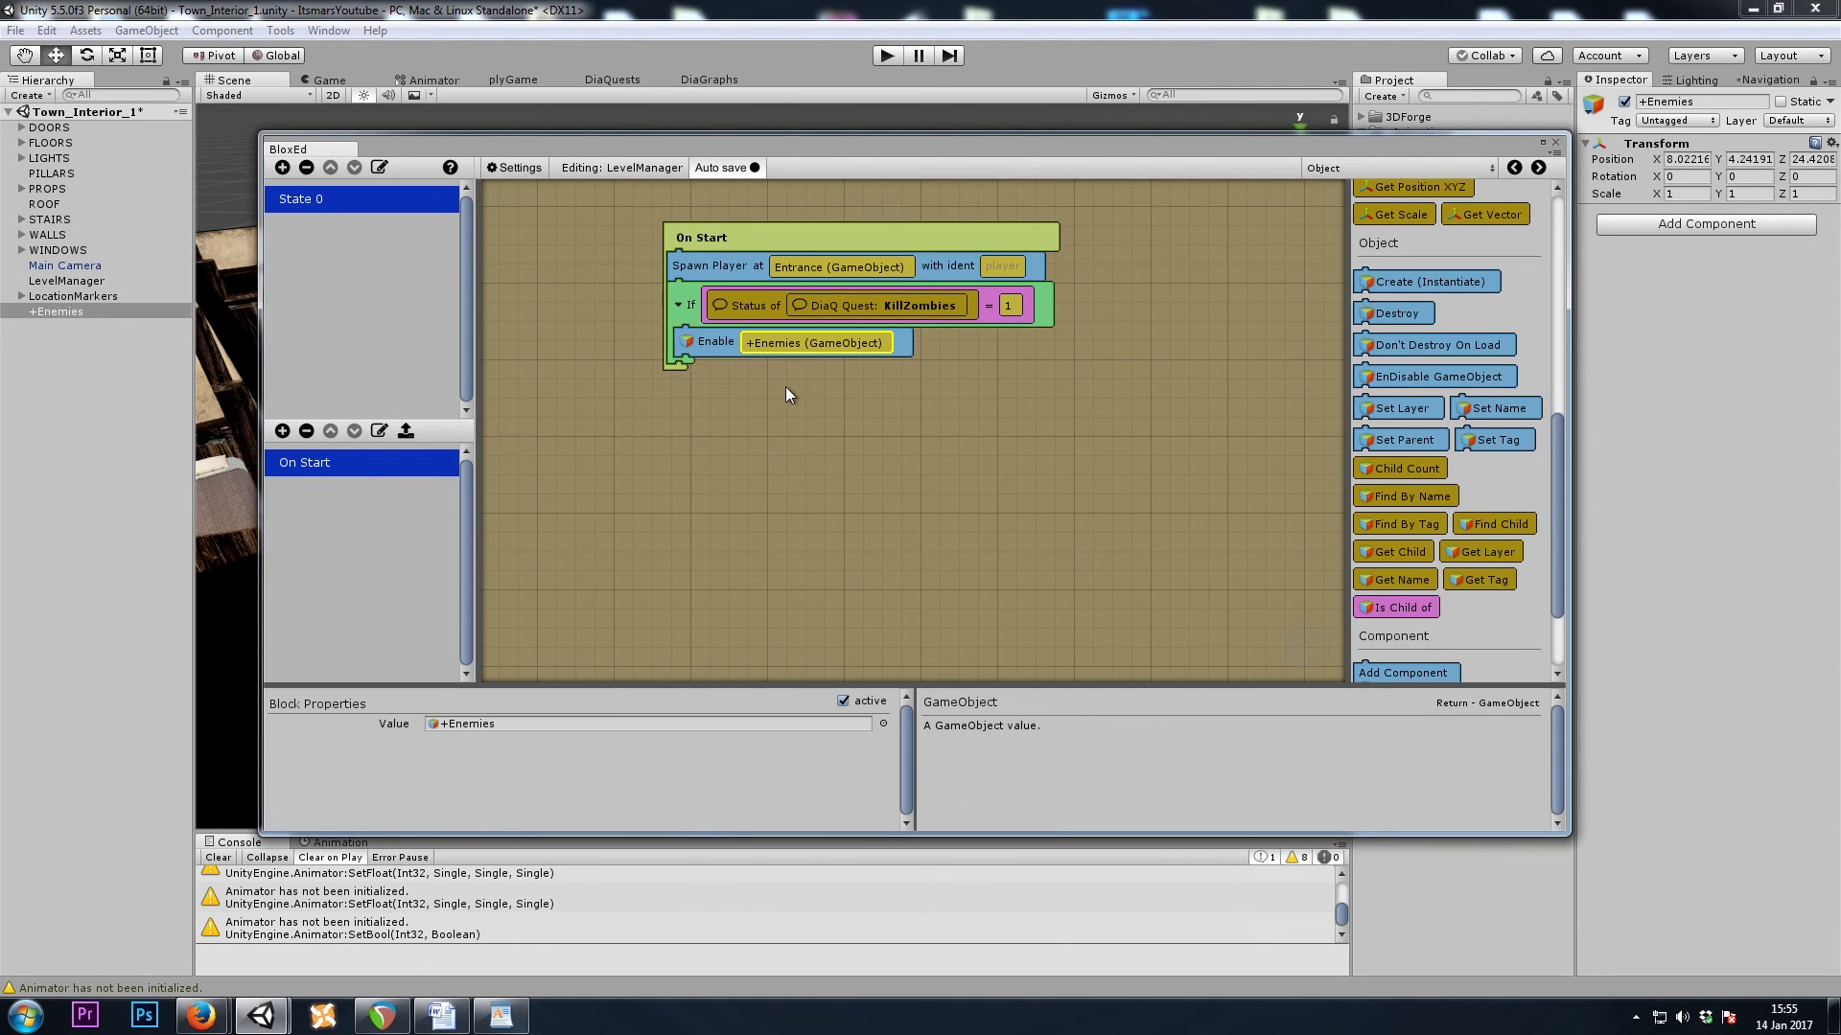
click(1556, 141)
- Place two copies of the zombie prefab inside the Town_Interior_1 house and parent both under +Enemies
double_click(58, 311)
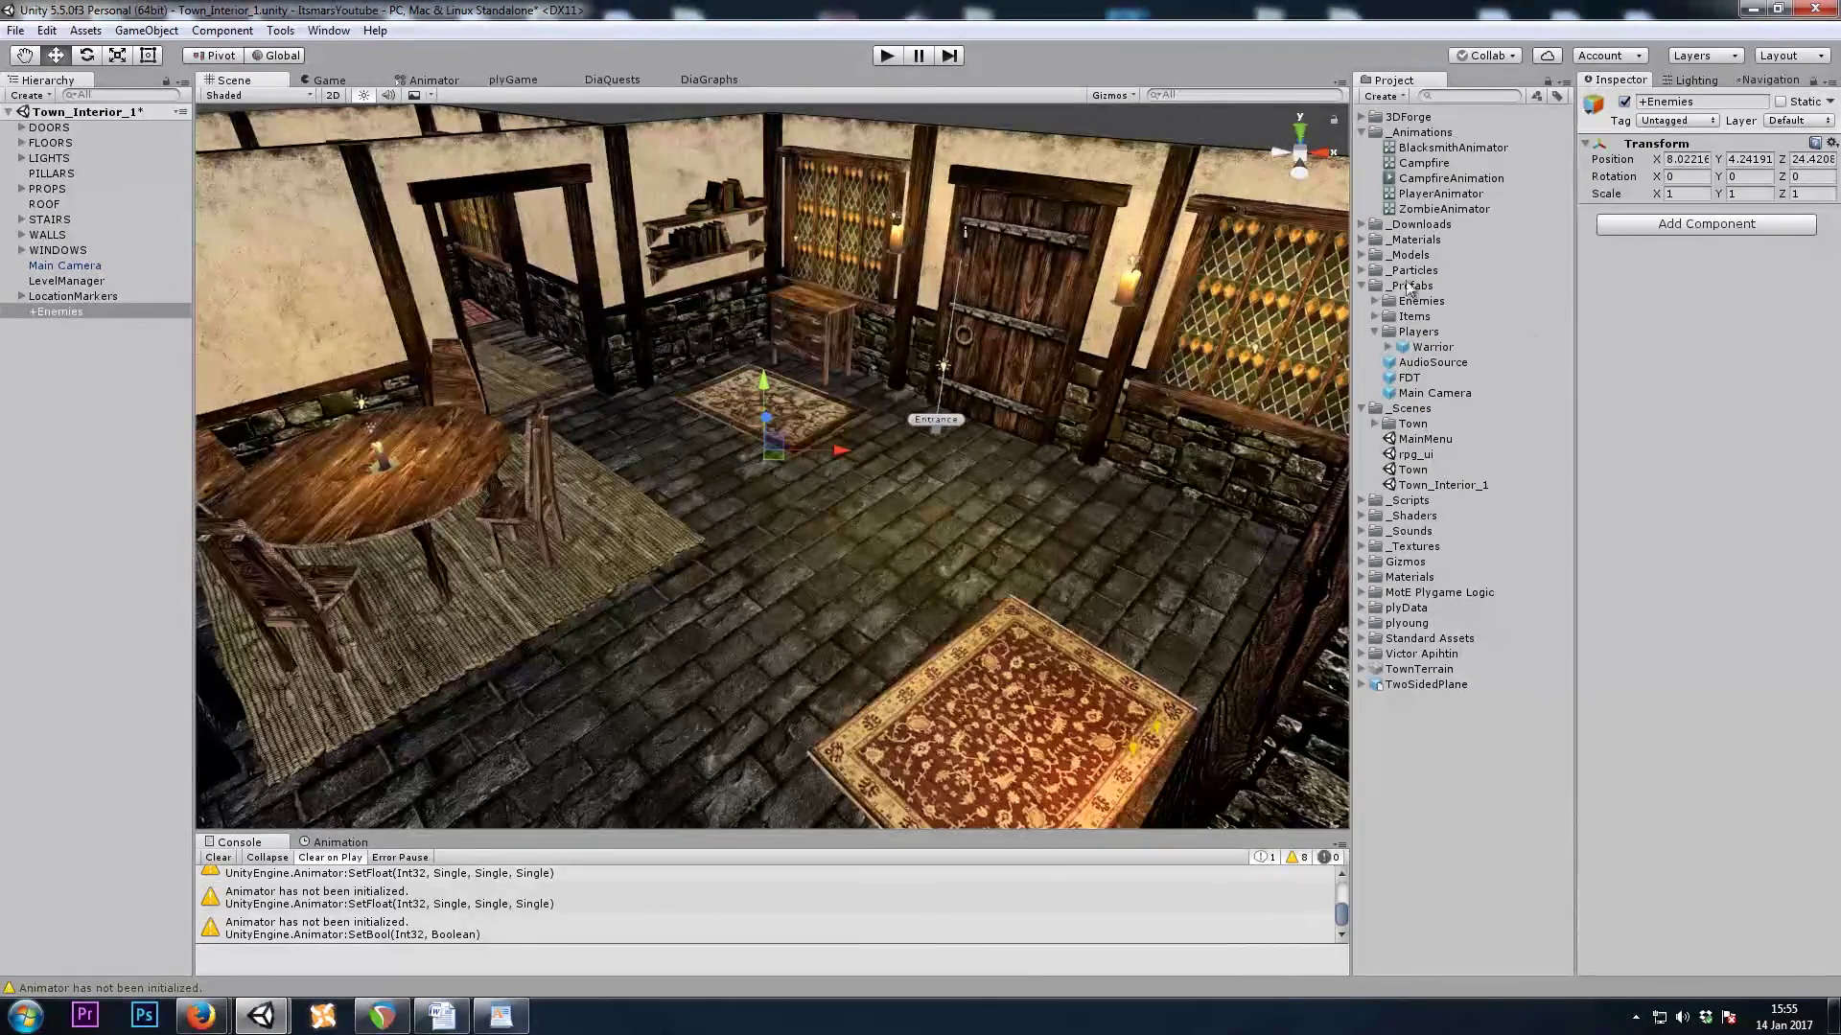
click(1375, 302)
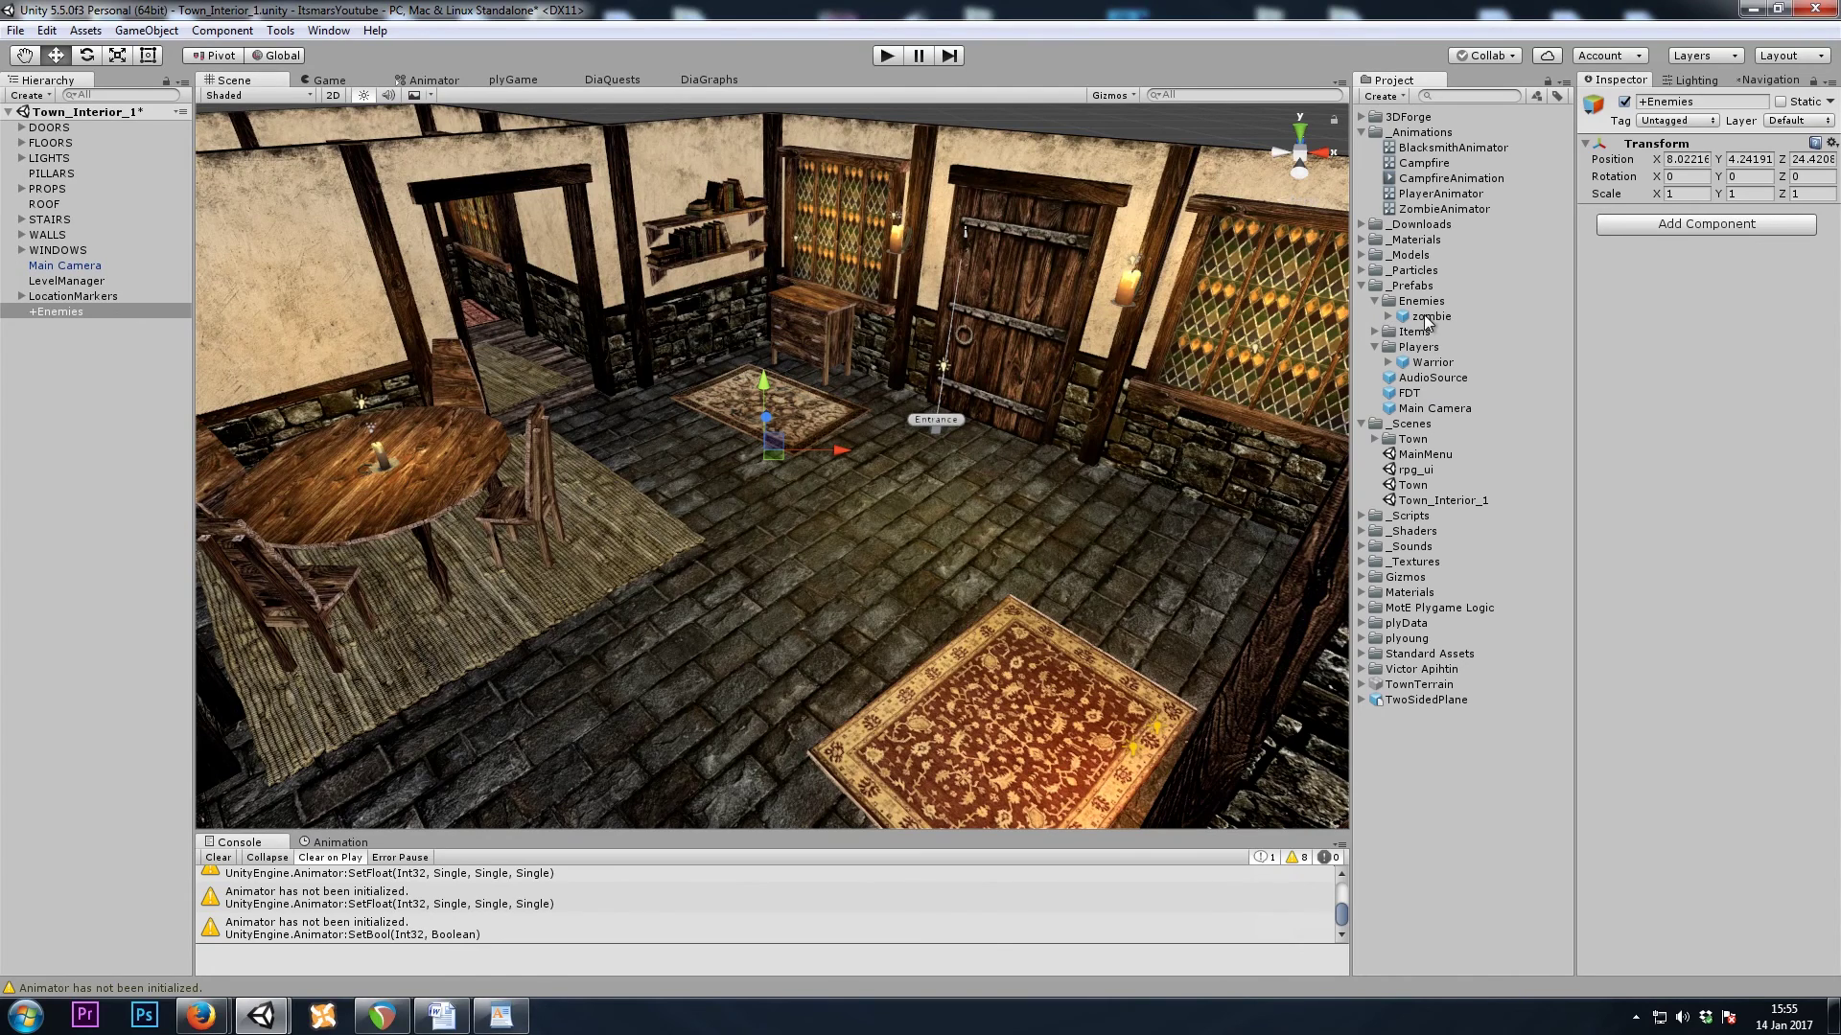
drag(1431, 316, 781, 671)
key(ctrl+d)
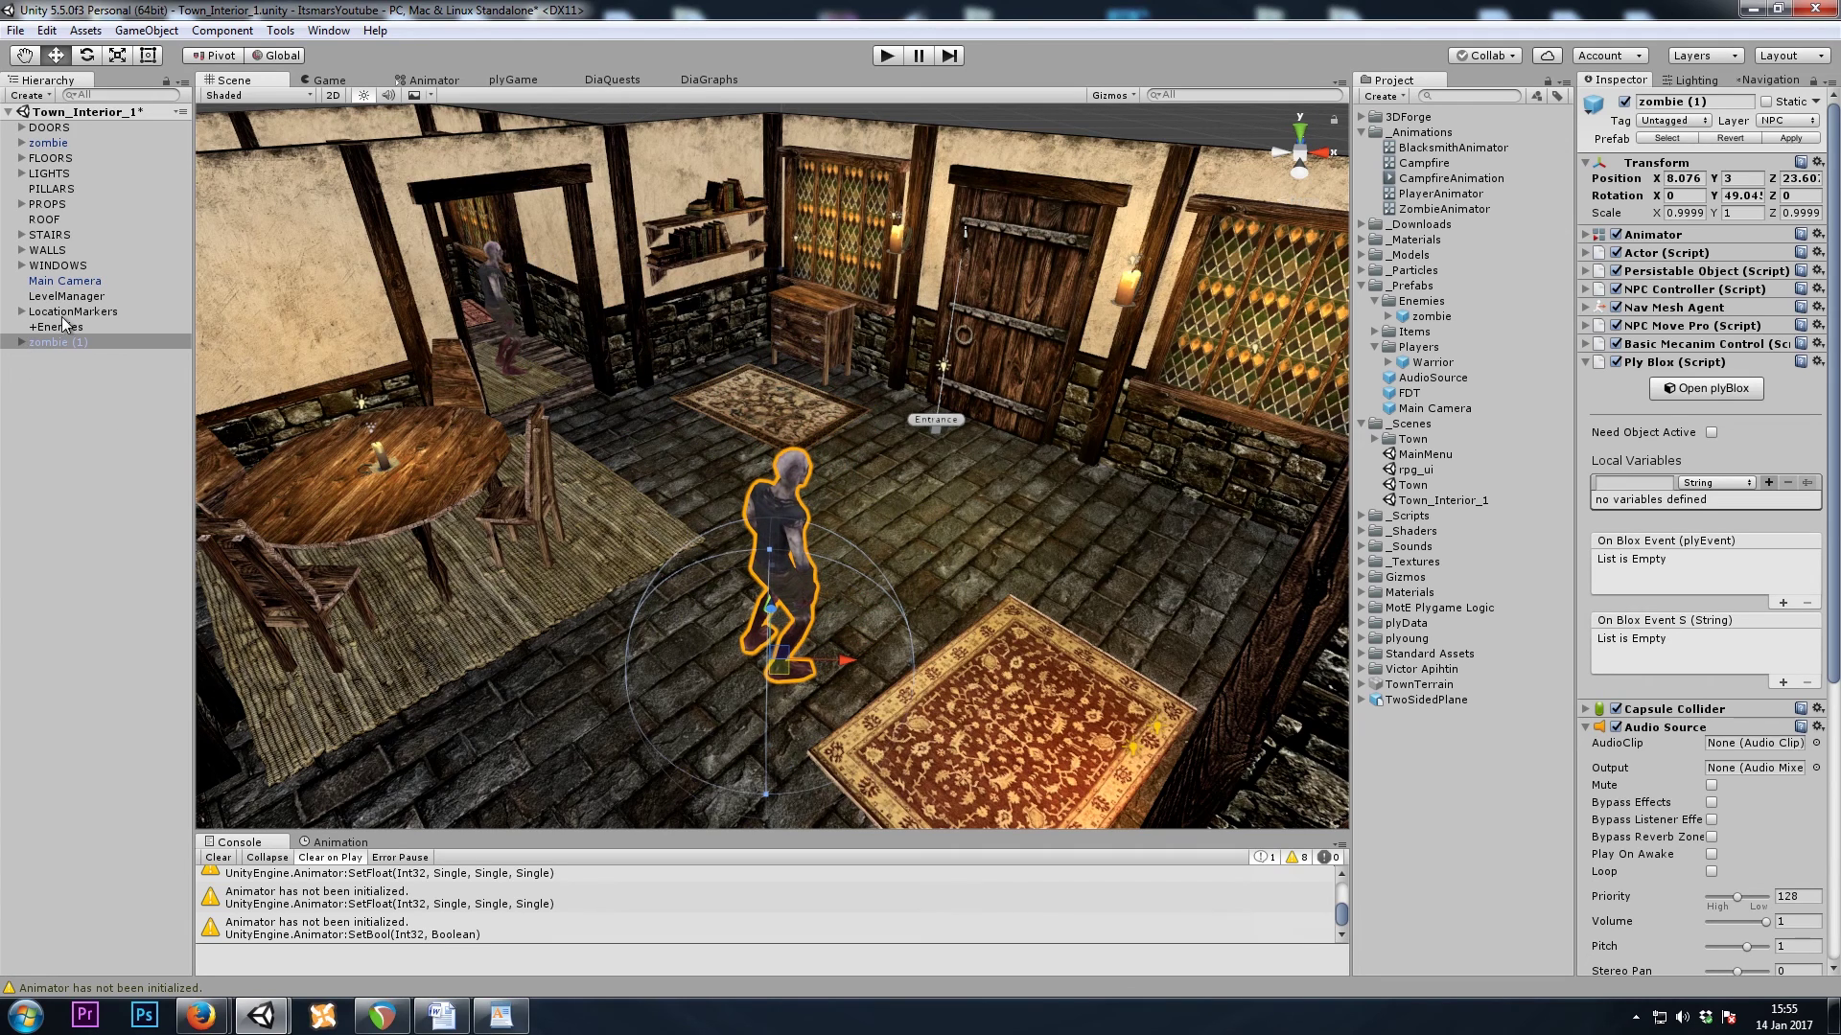
ctrl+click(48, 142)
drag(48, 142, 78, 324)
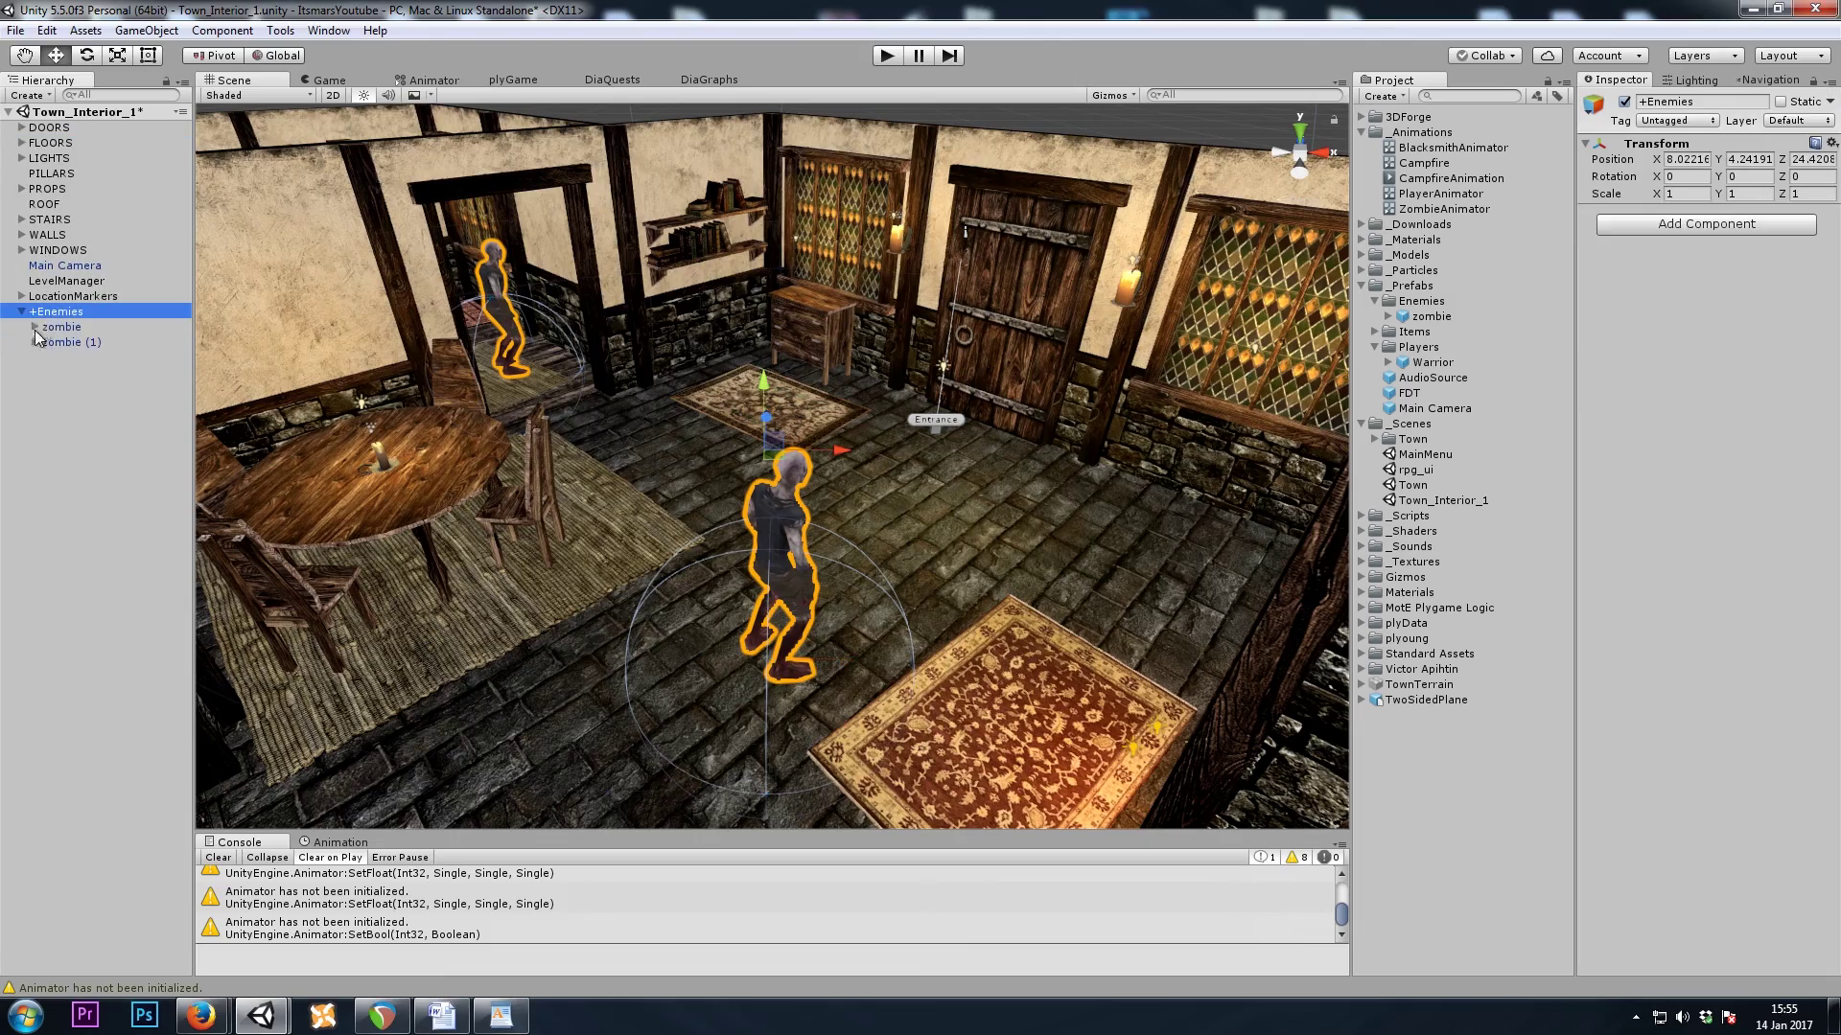
- Deactivate the +Enemies object together with its zombies and save the Town_Interior_1 scene
key(s)
right_drag(861, 416, 939, 232)
key(alt+shift+a)
key(w)
alt+drag(938, 232, 1147, 206)
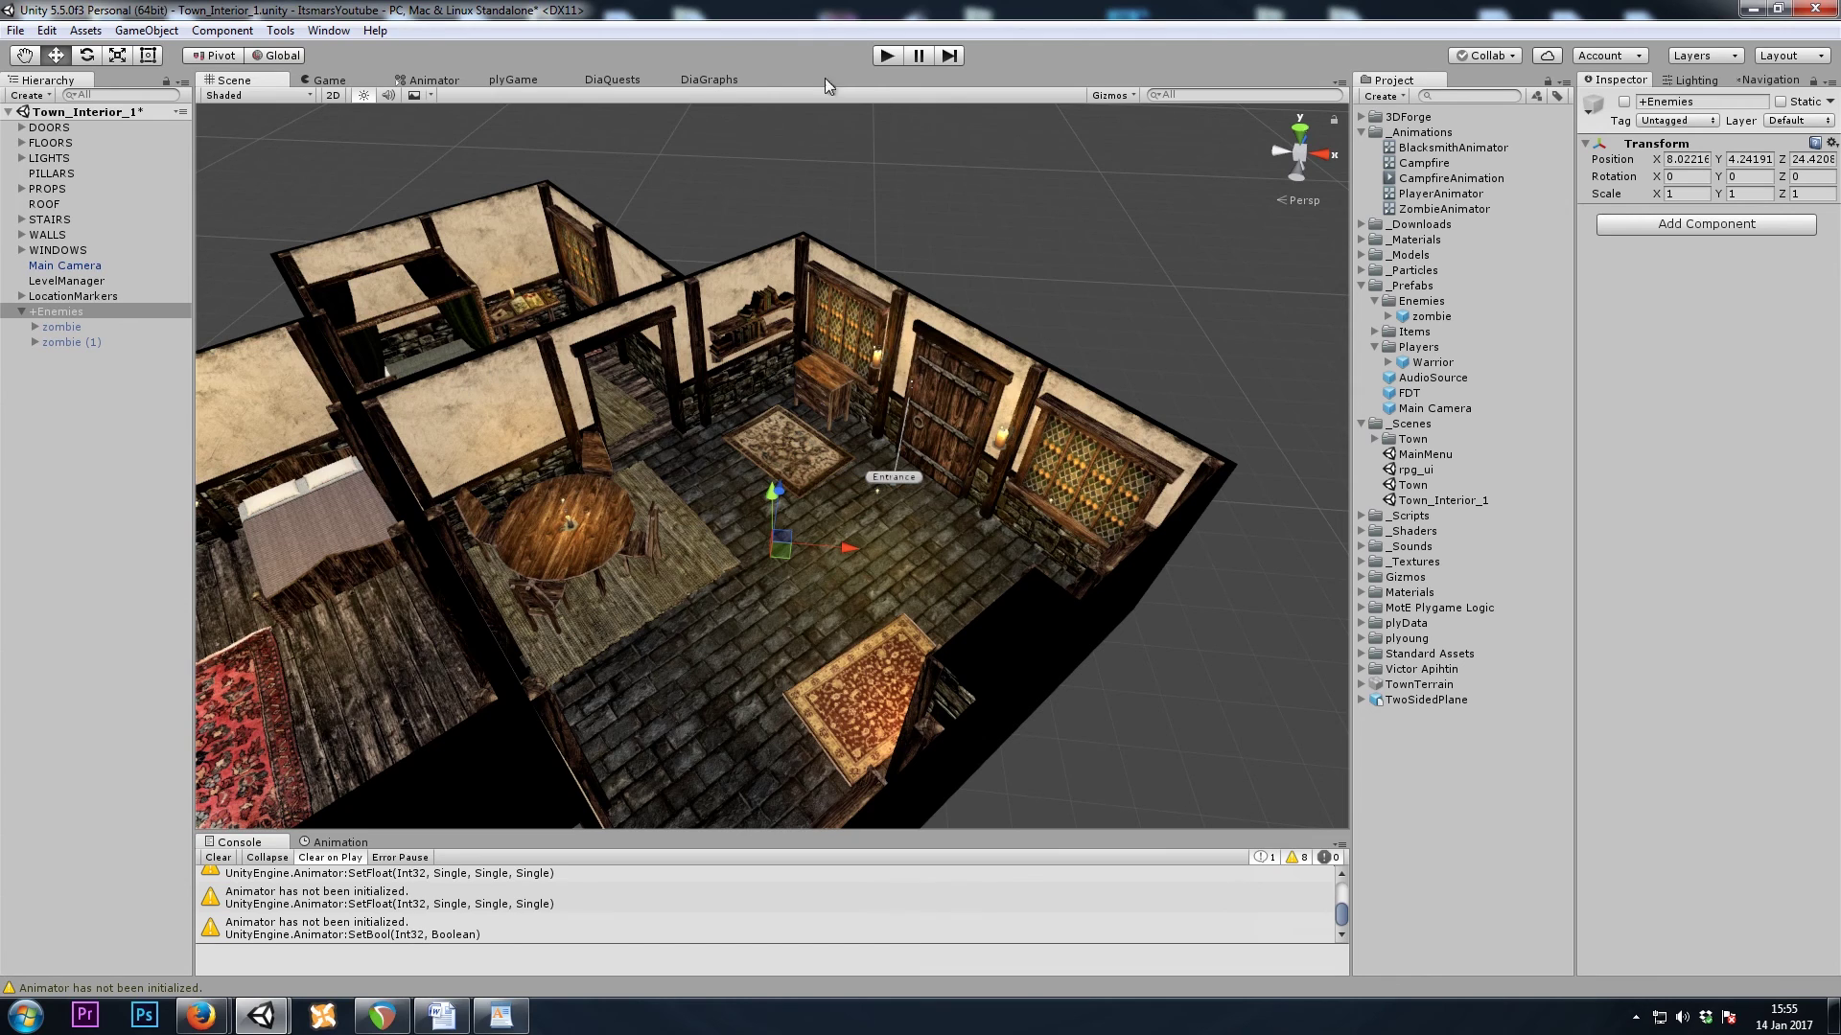
alt+drag(932, 507, 929, 440)
key(ctrl+s)
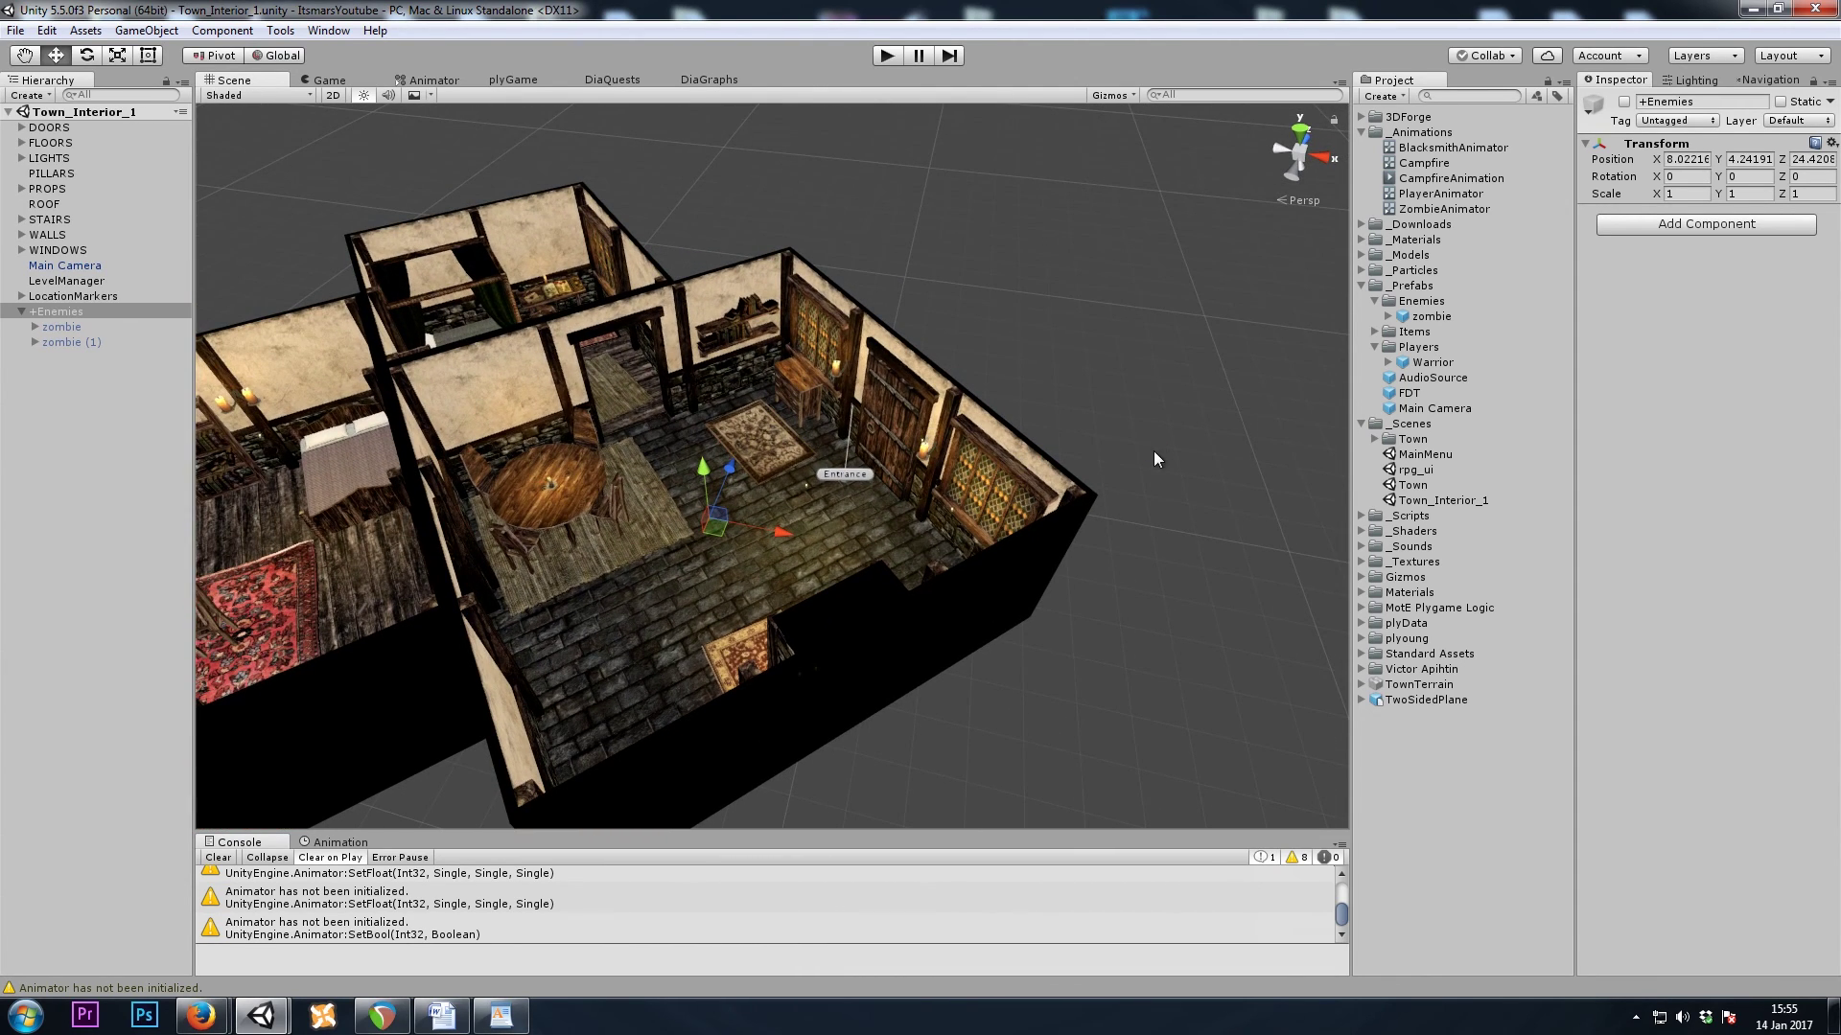
- Open the Town scene and start Play mode to test the quest
click(1442, 503)
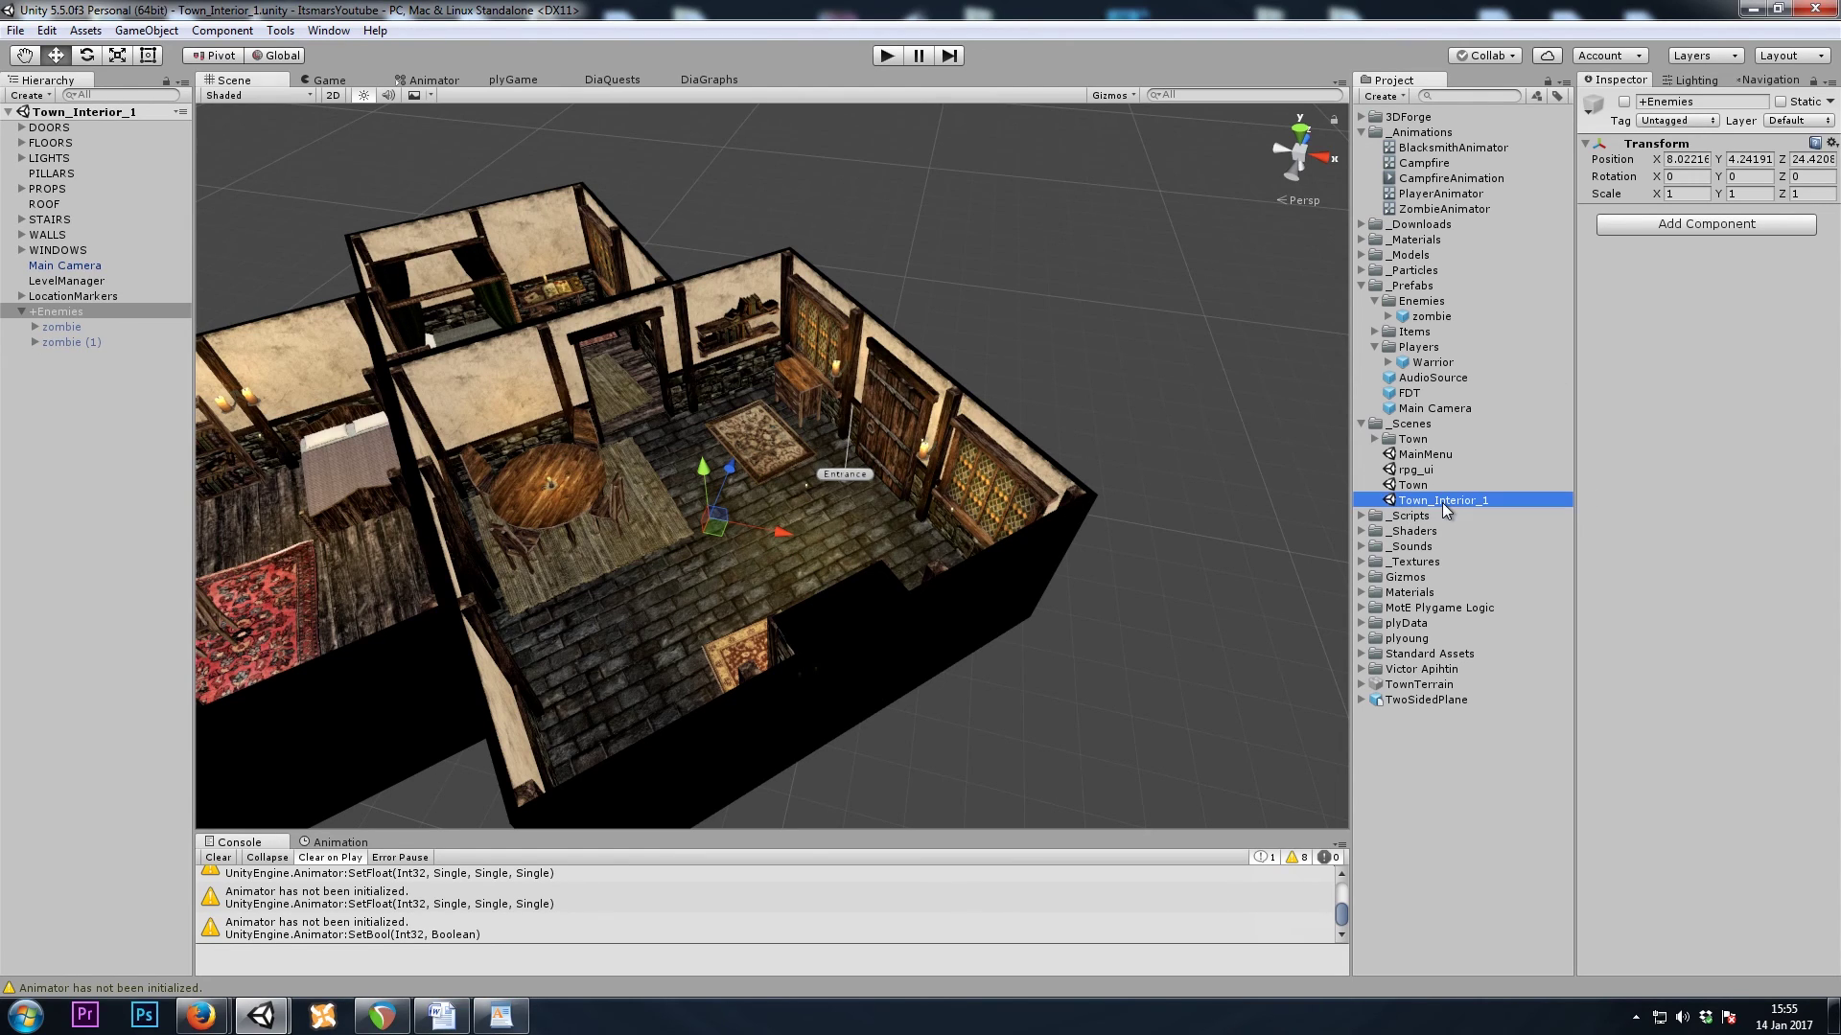
double_click(1413, 485)
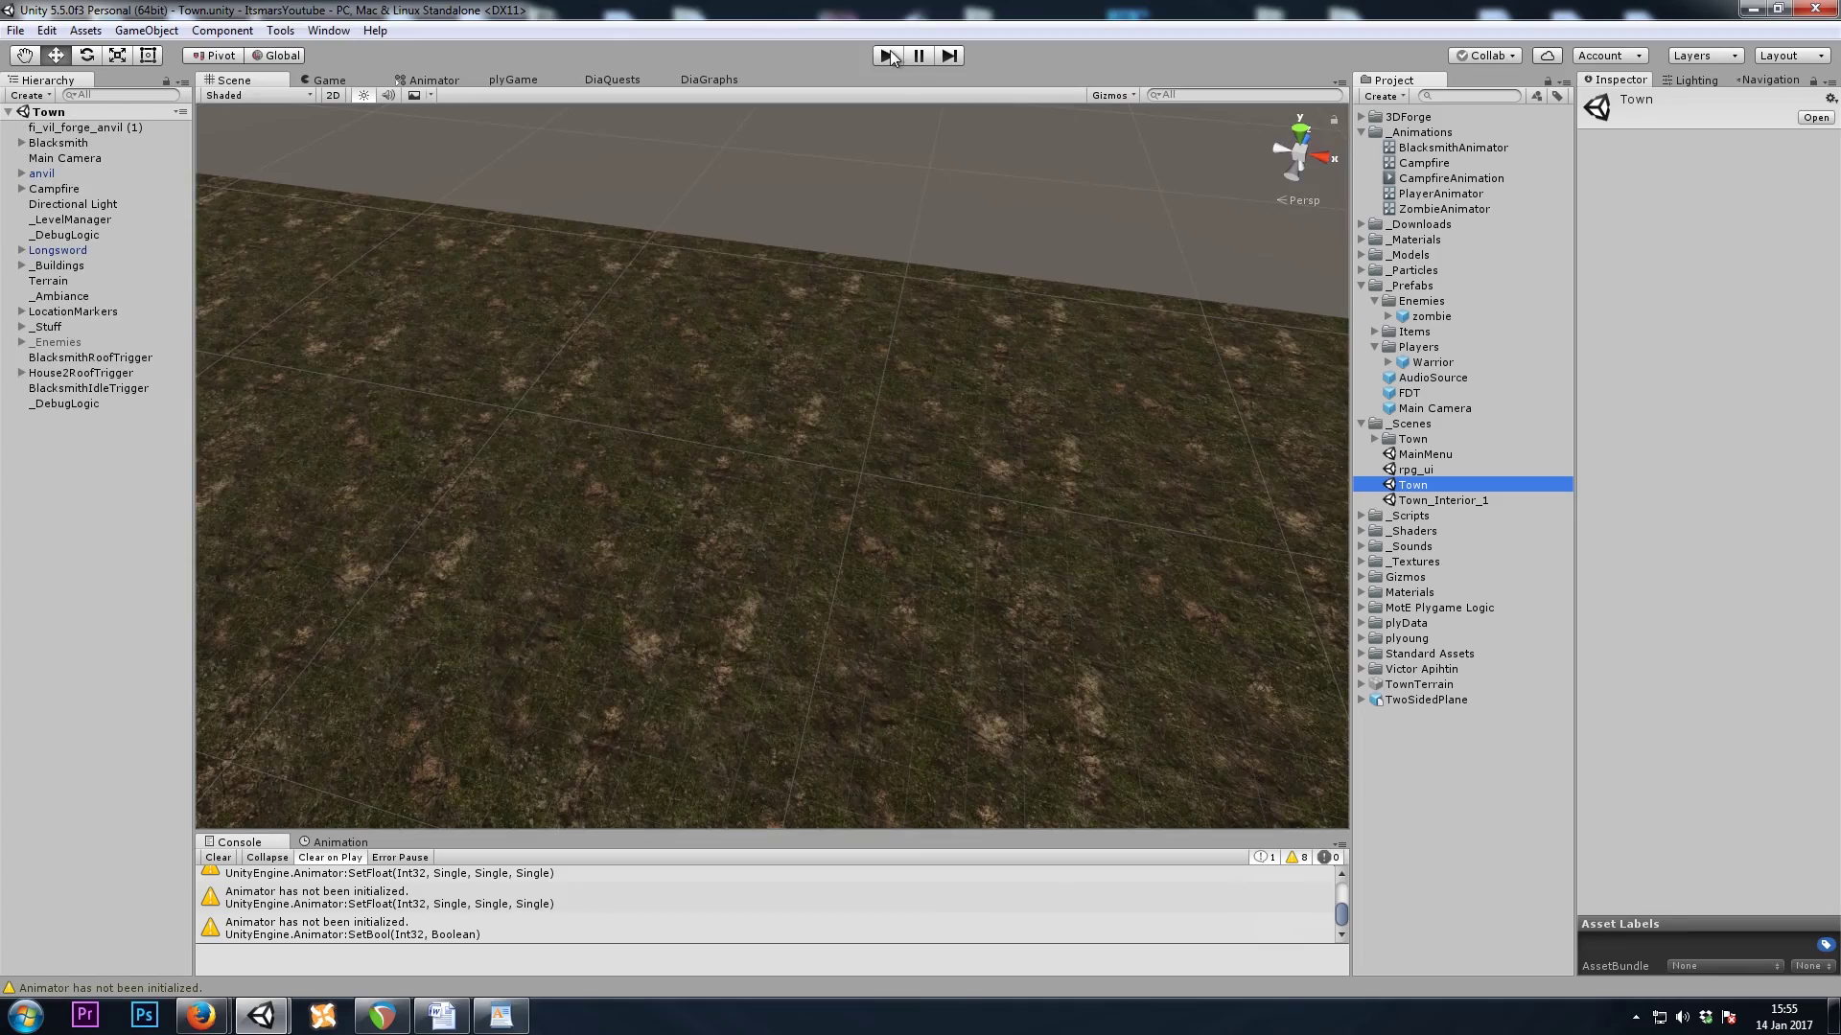
alt+drag(767, 345, 743, 265)
click(886, 55)
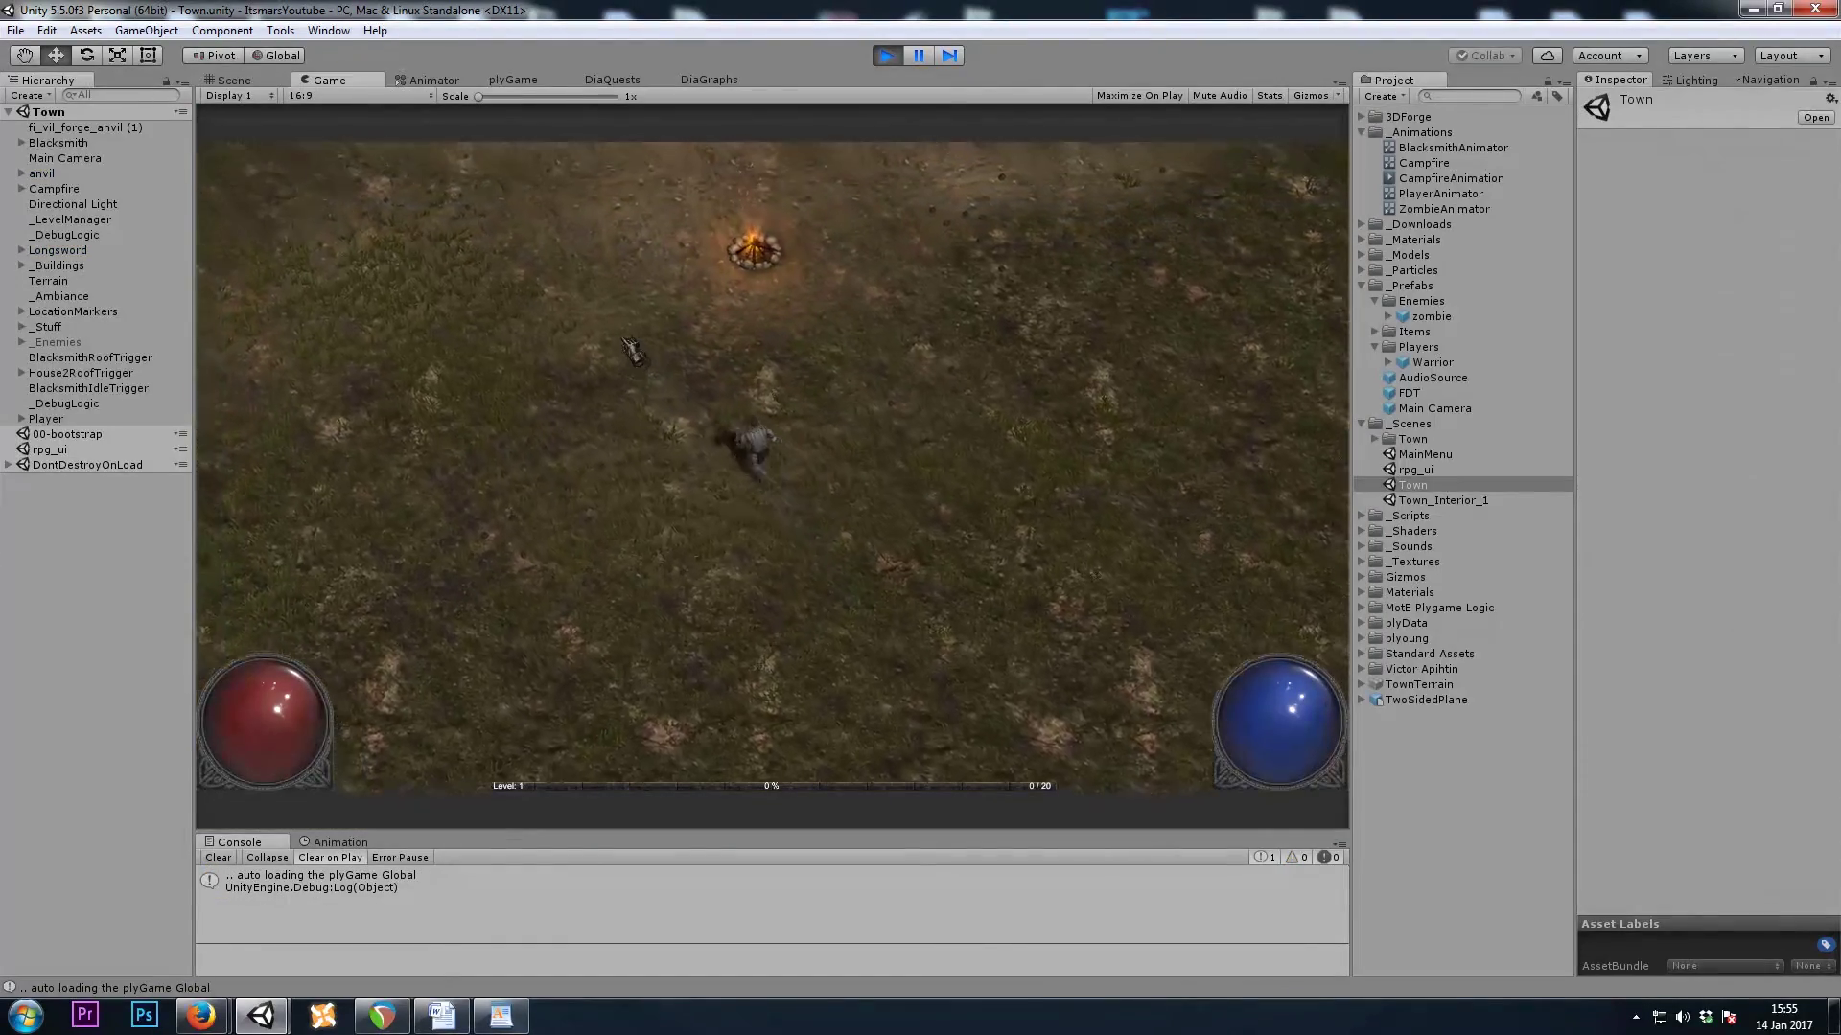
- Check the house interior before accepting the KillZombies quest, leave it again and visit the blacksmith
drag(623, 338, 662, 387)
click(671, 395)
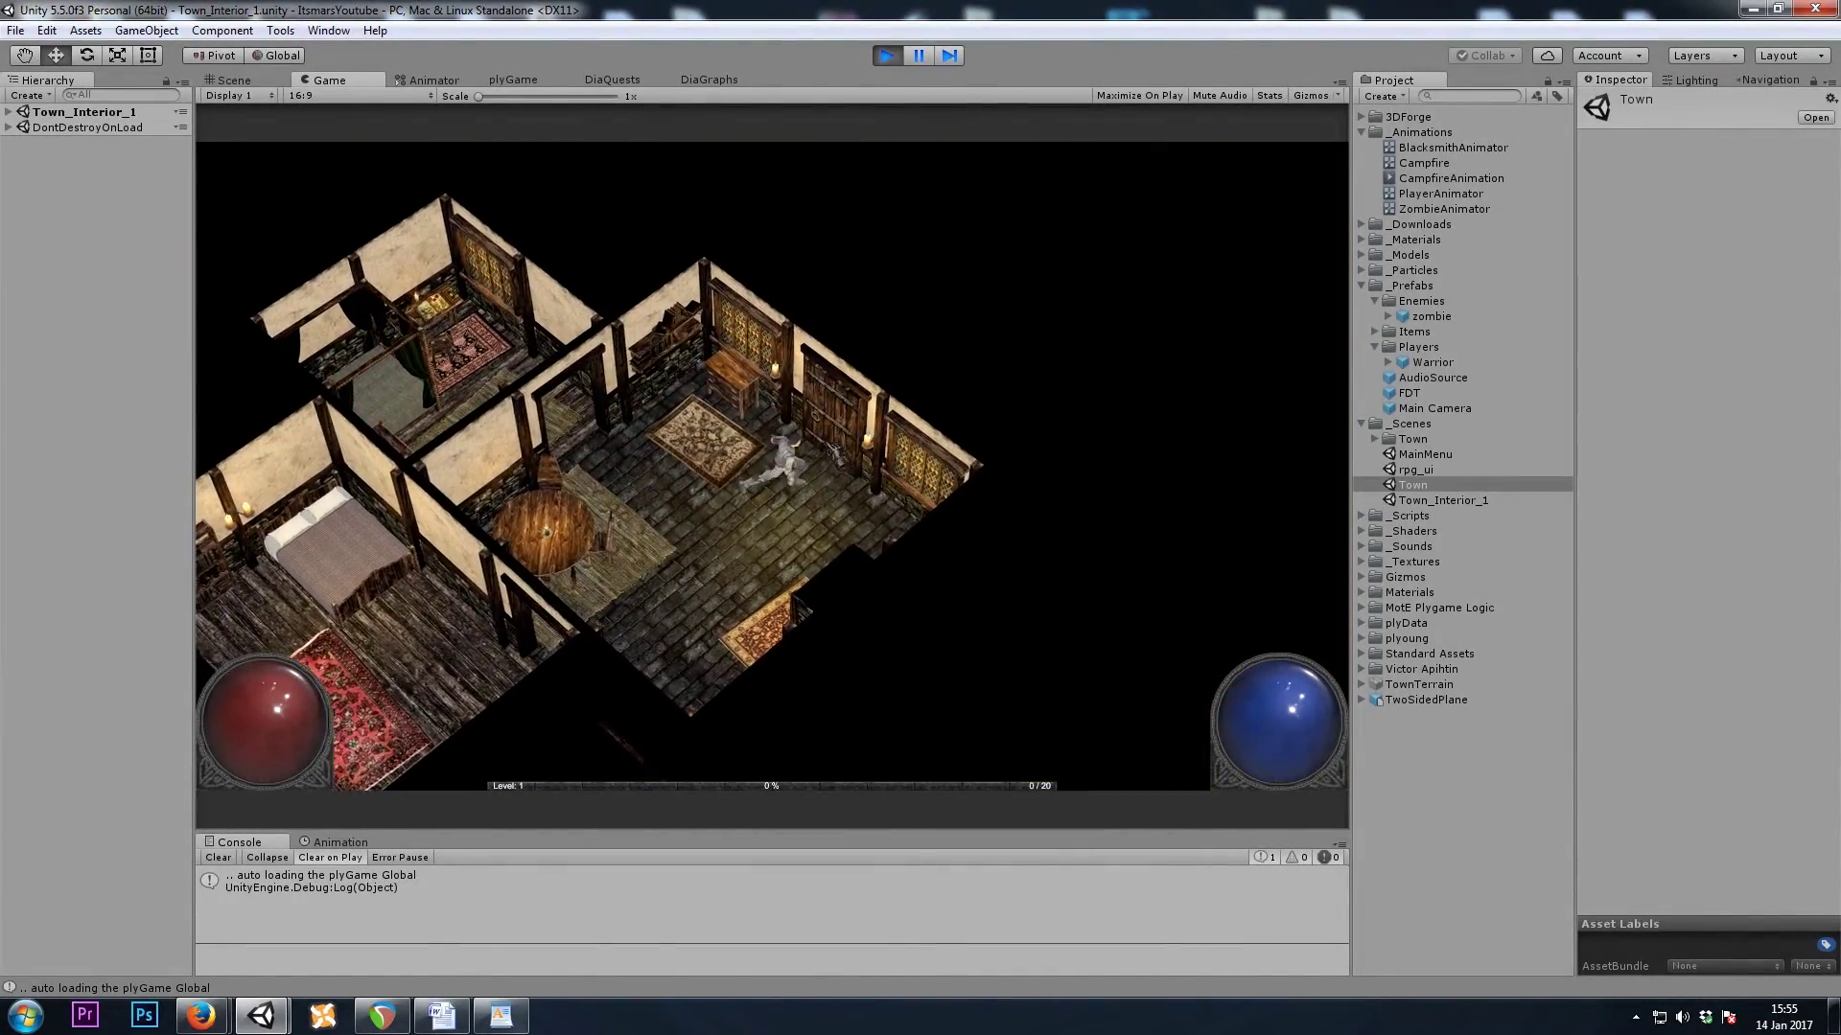
click(874, 414)
drag(978, 495, 752, 388)
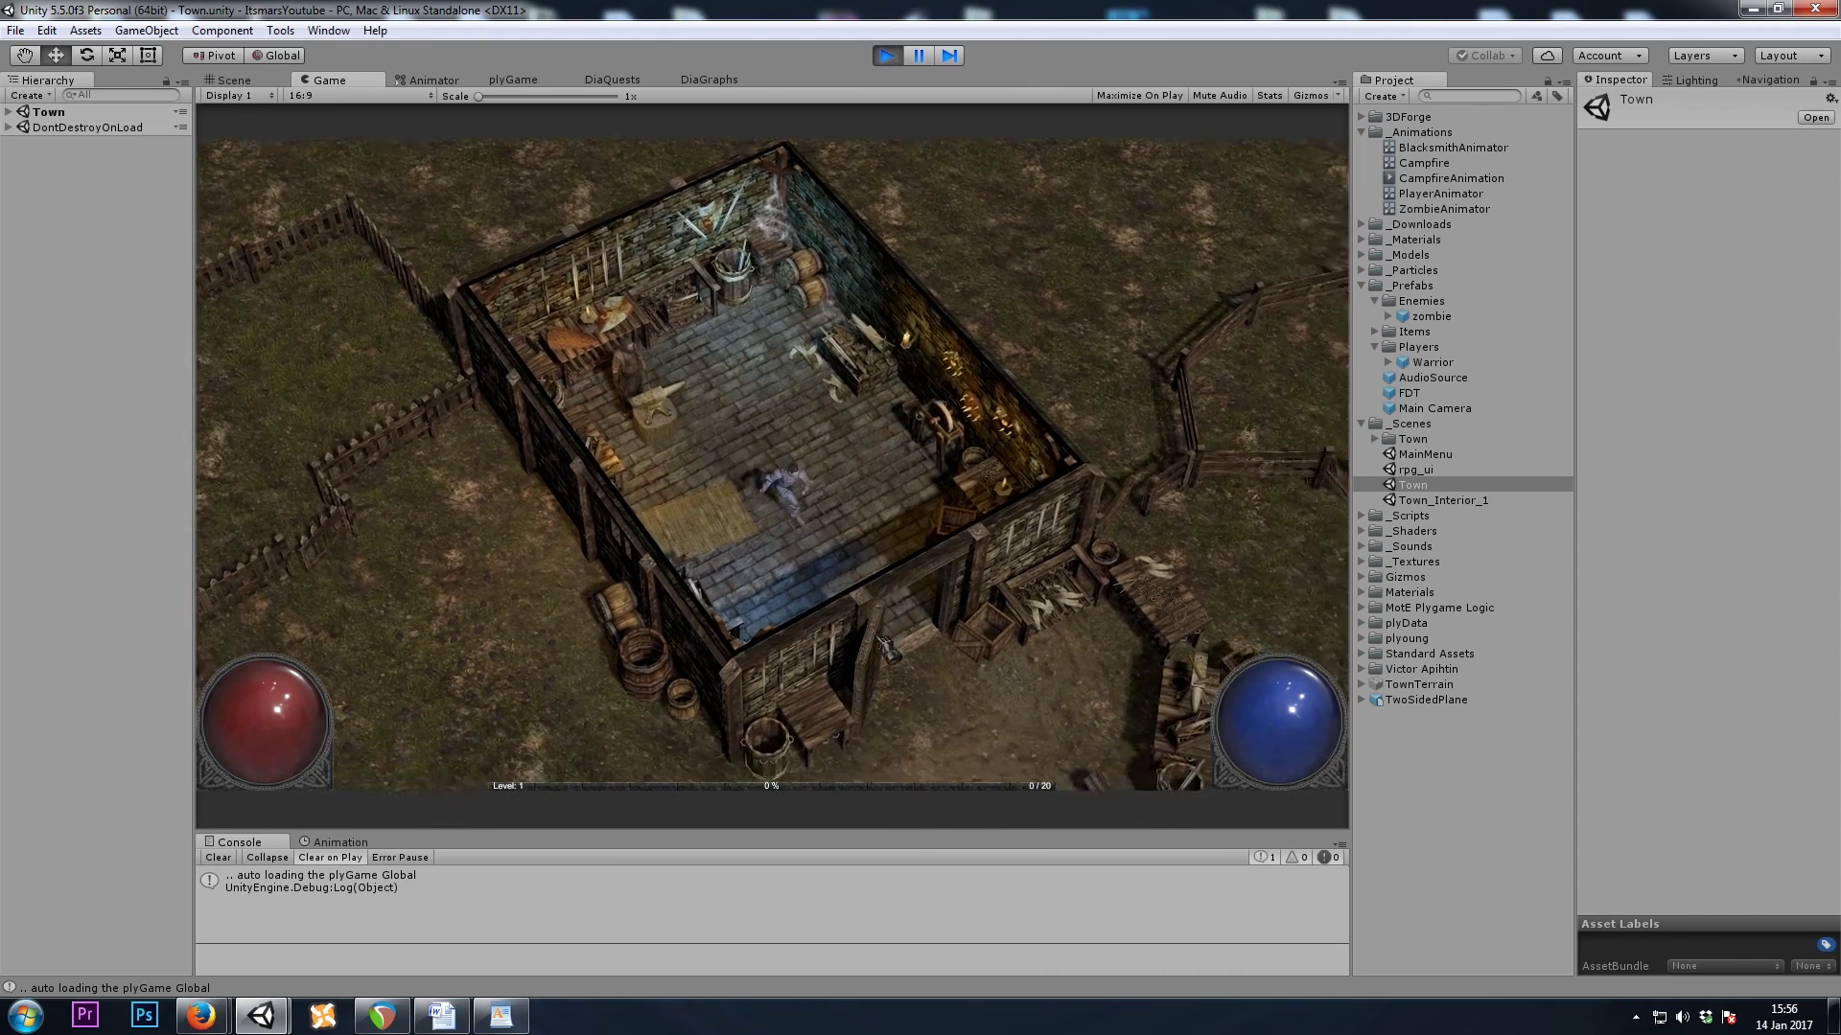
- Collect the longsword lying outside the blacksmith's building and equip it from the Bag
click(890, 649)
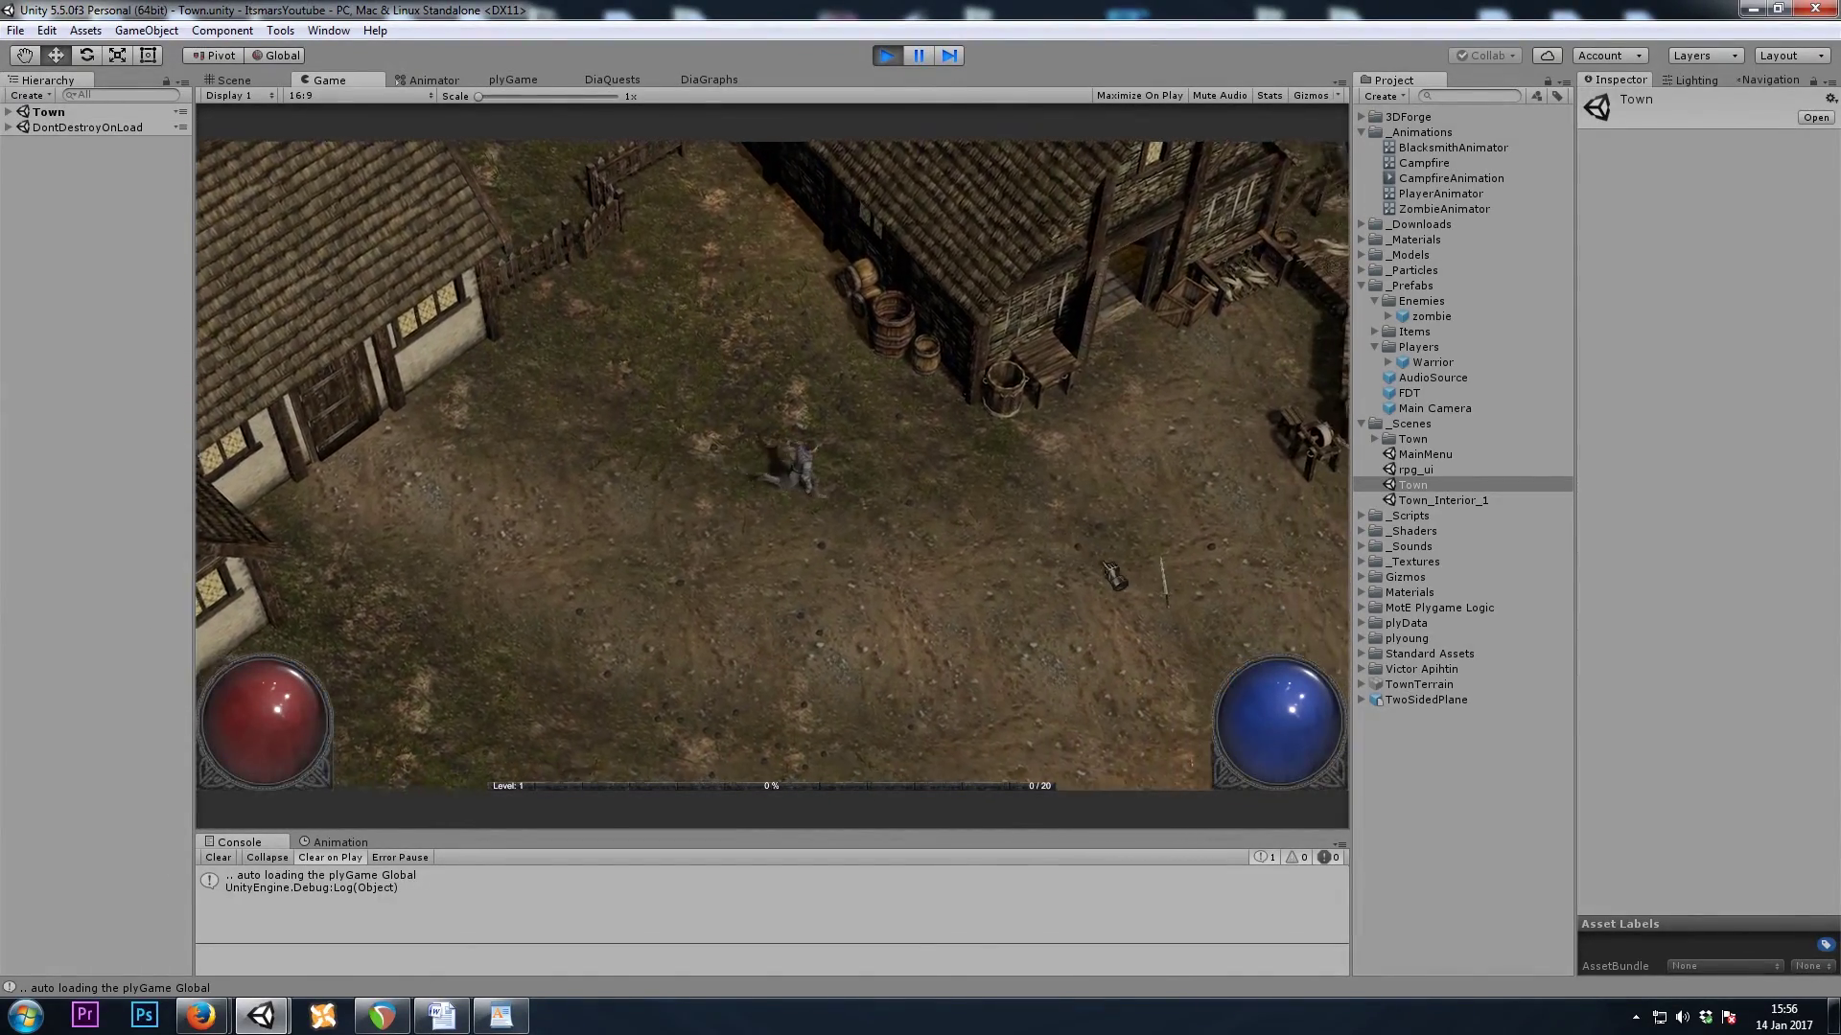
click(1026, 570)
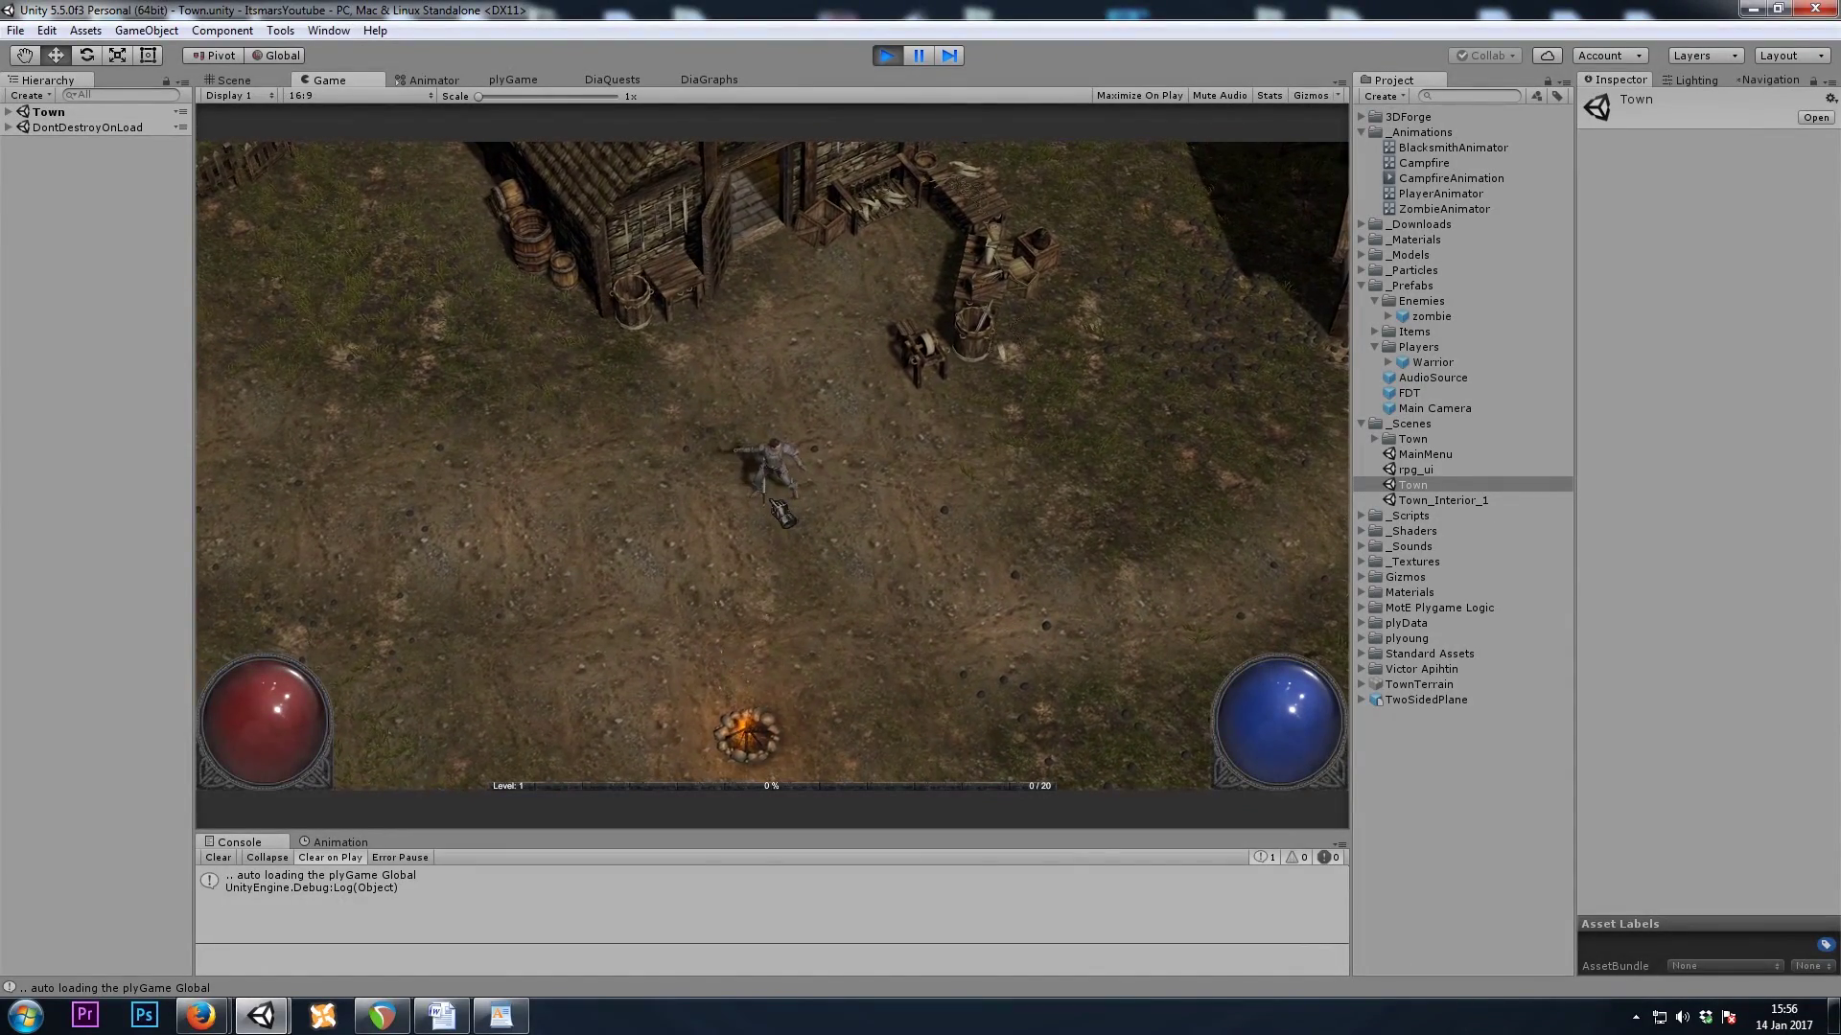
click(583, 479)
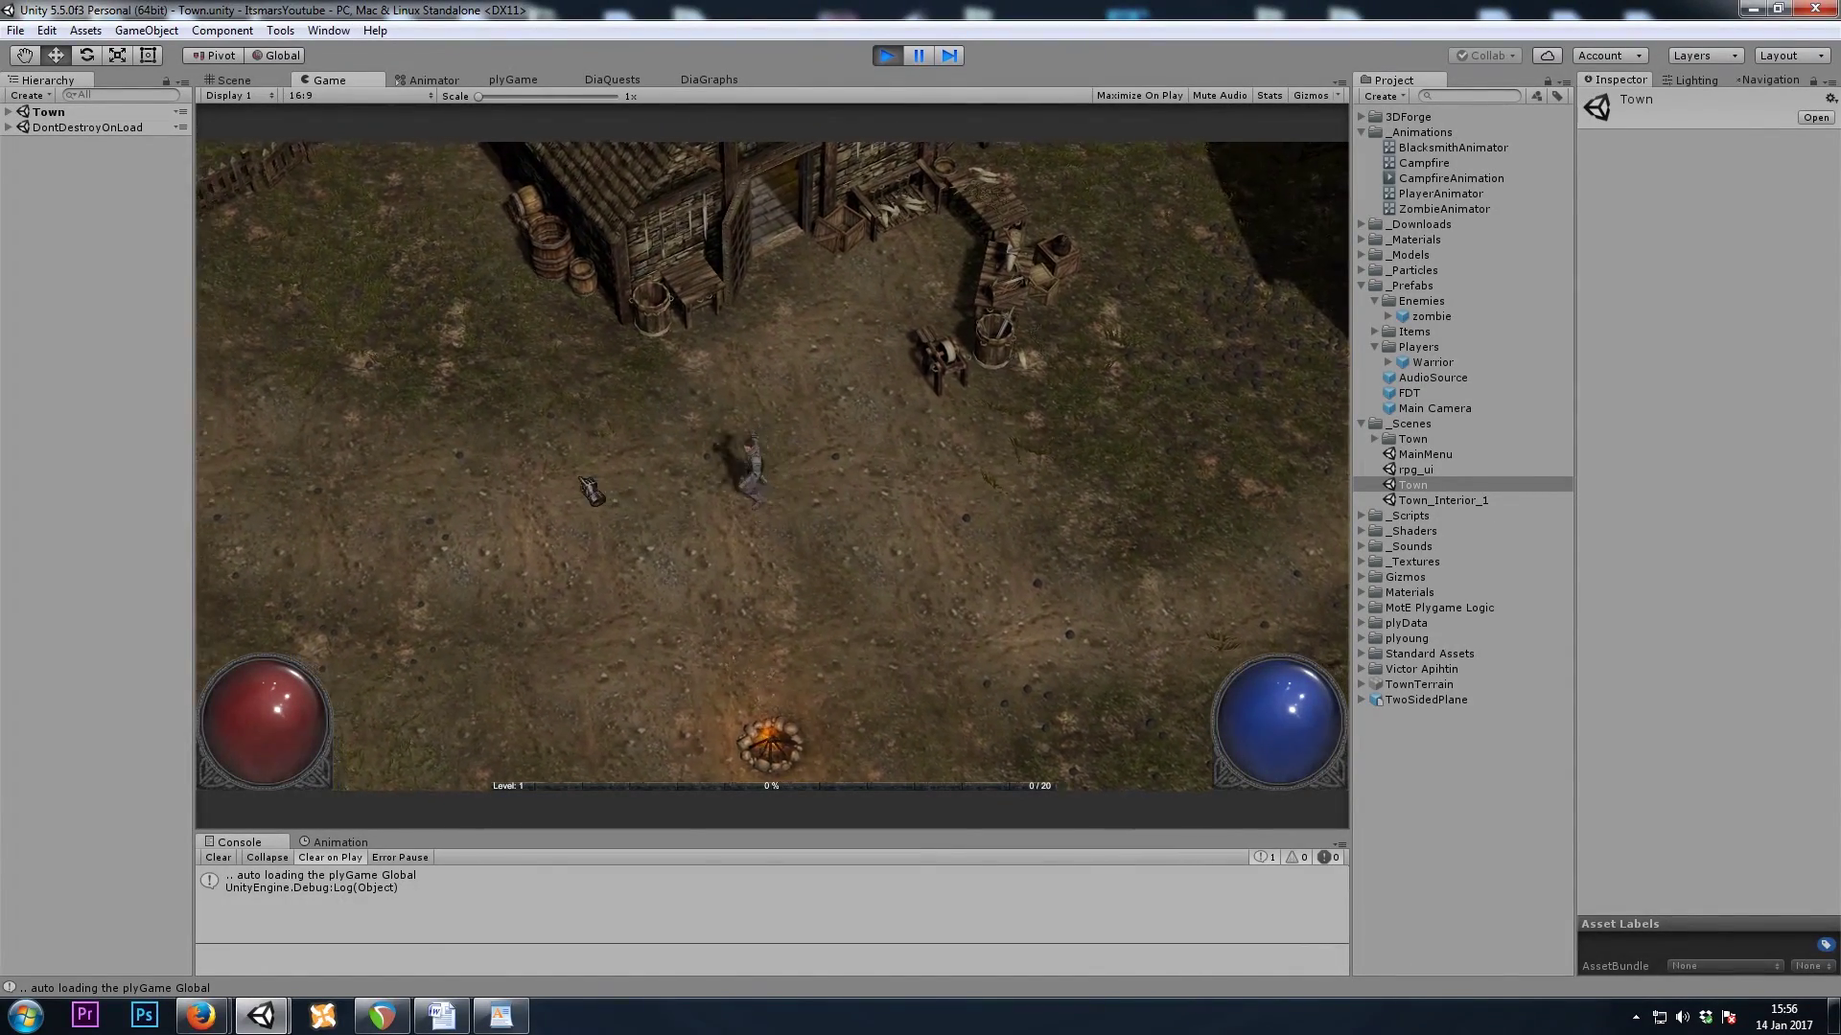
key(i)
click(1141, 491)
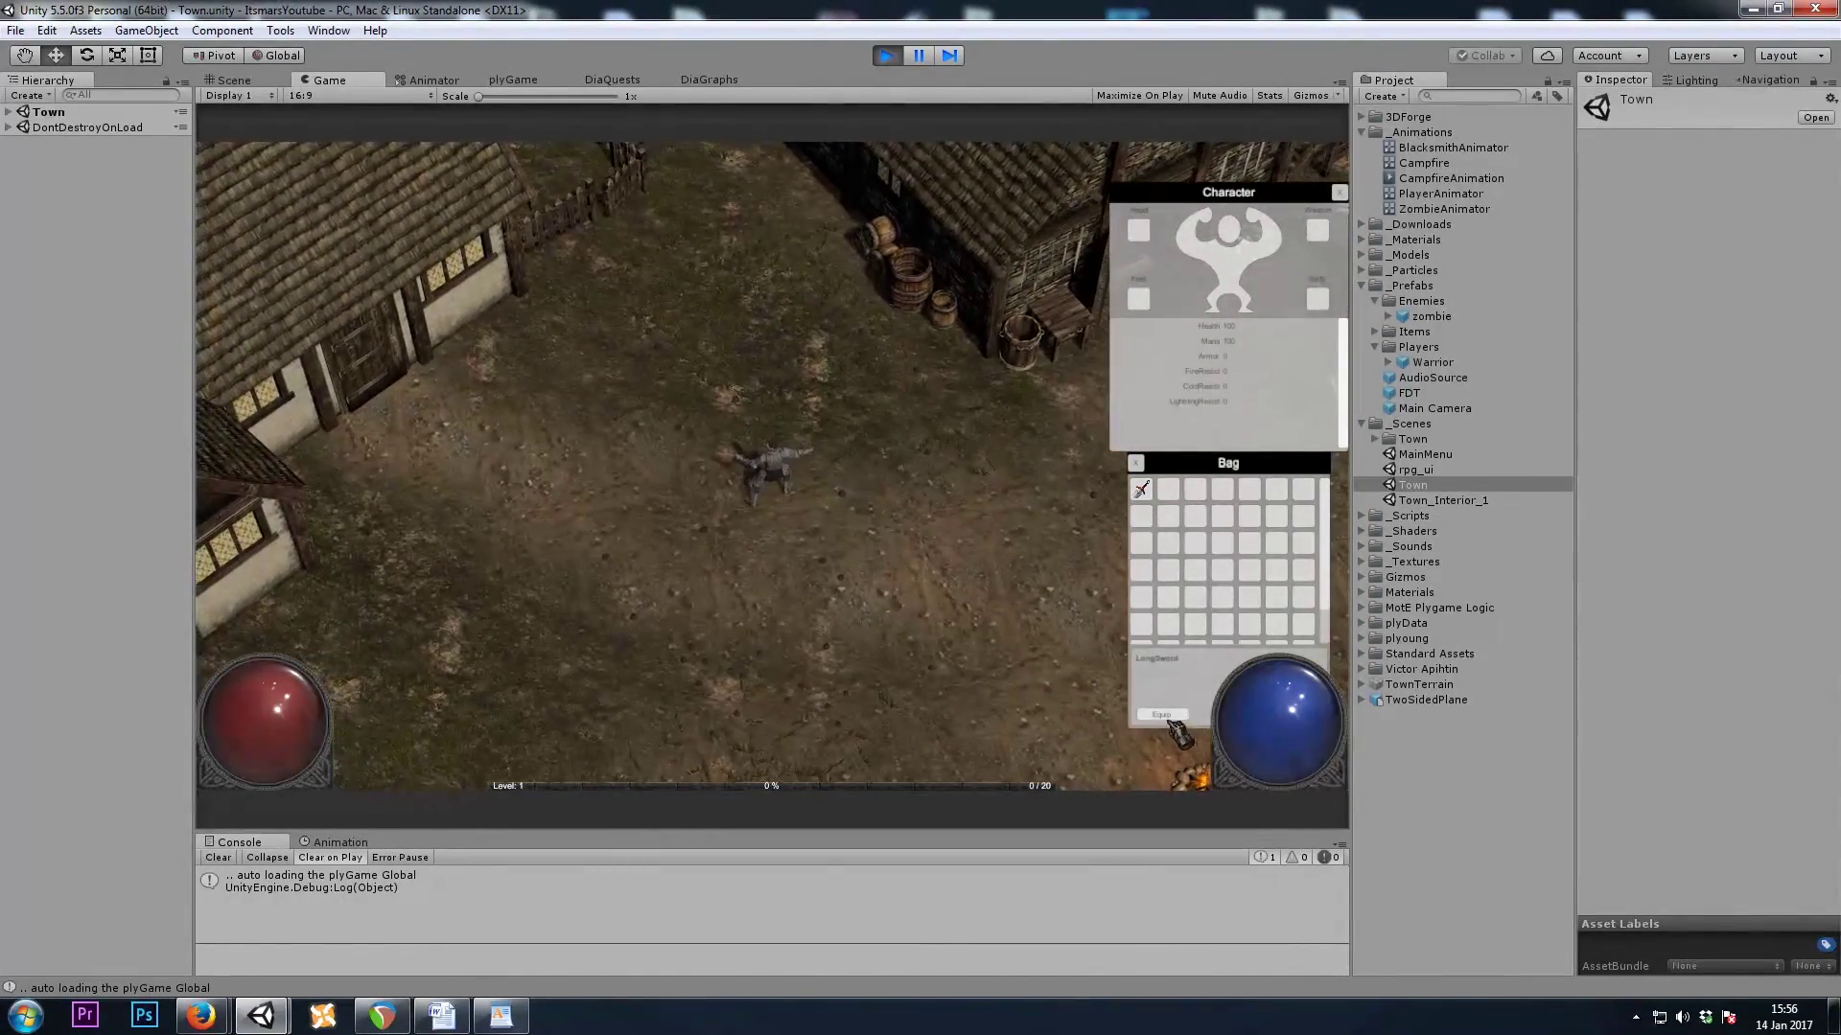
click(1163, 717)
- Close the inventory, fight the zombies inside the house next door and go back out to the town
key(i)
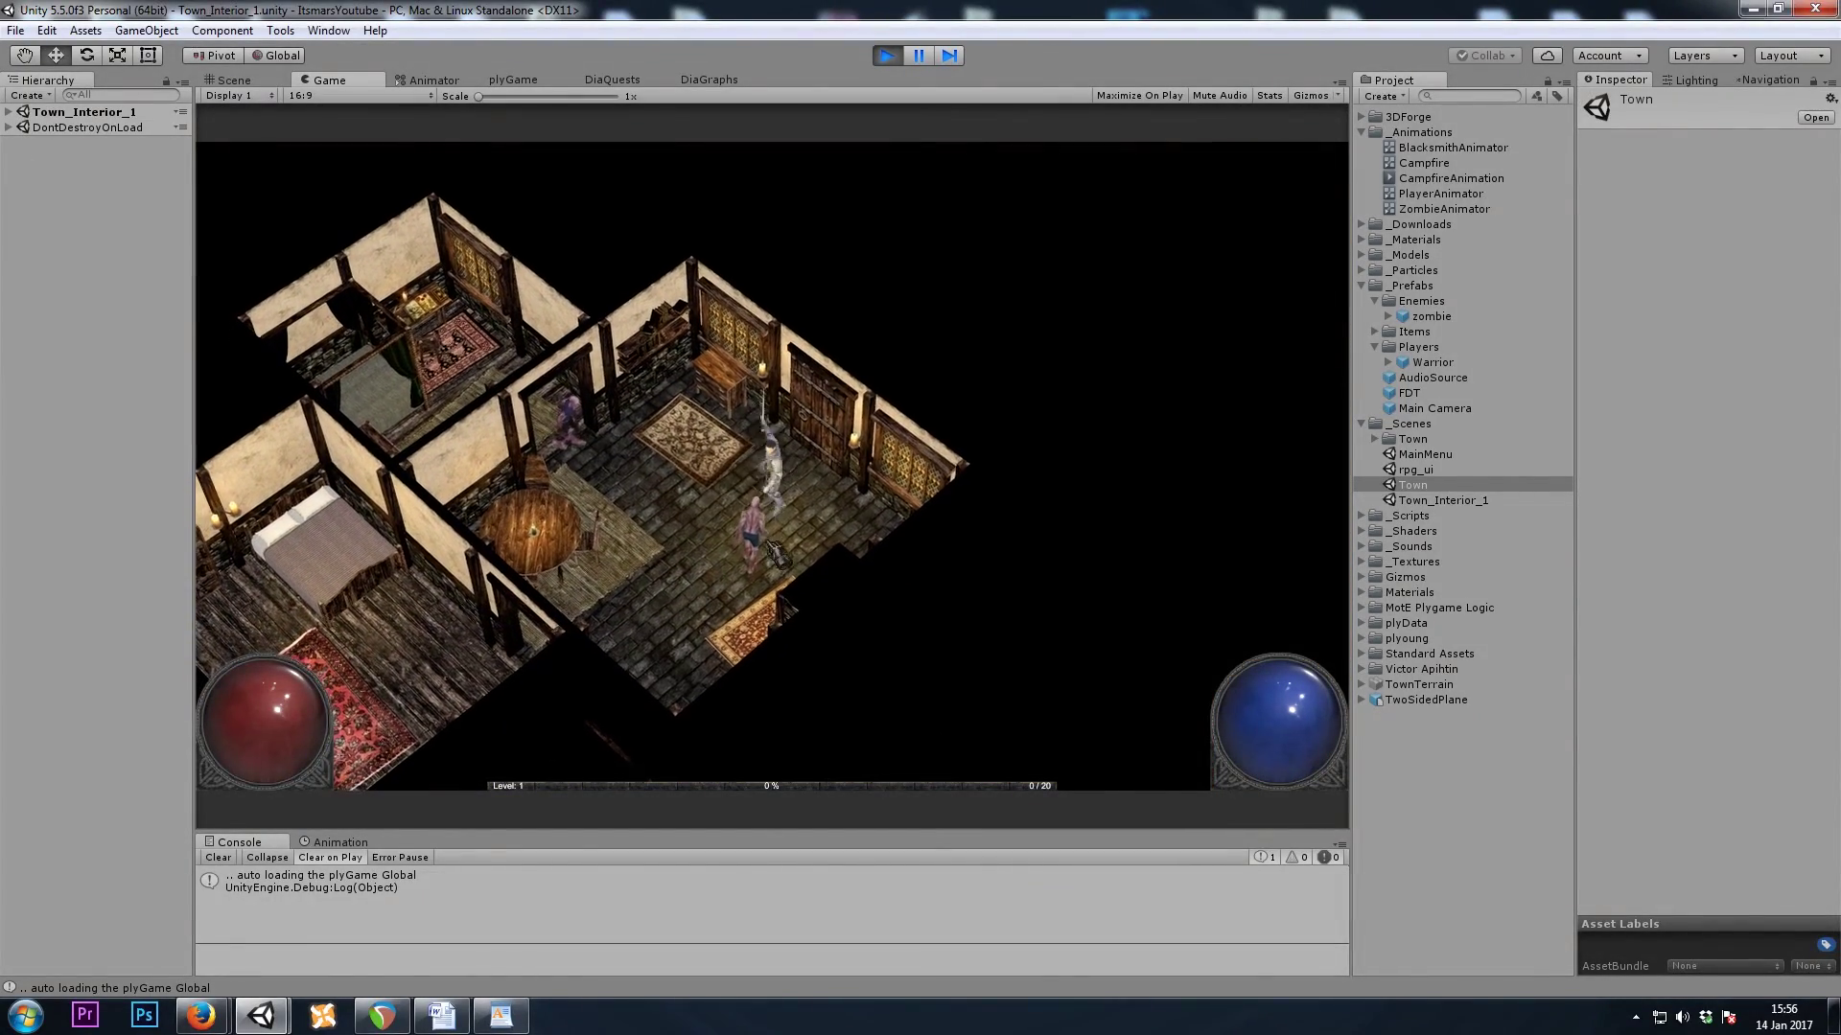
click(775, 554)
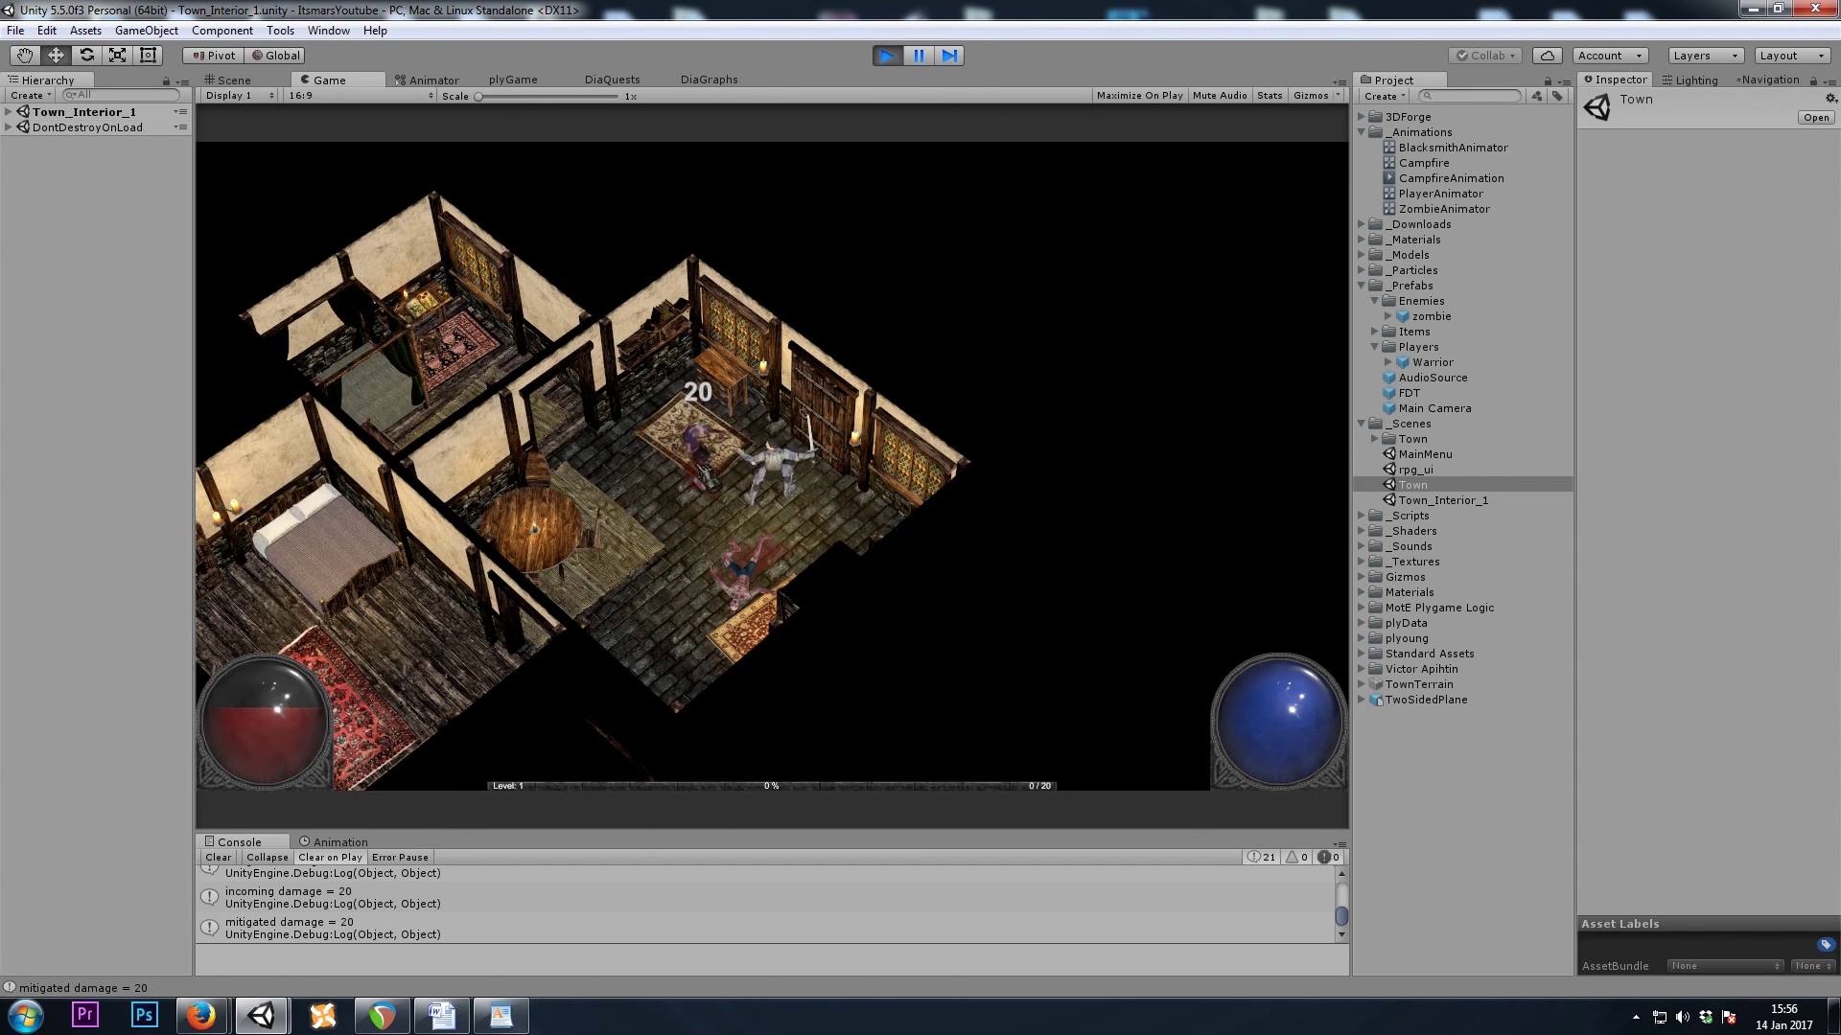
click(818, 413)
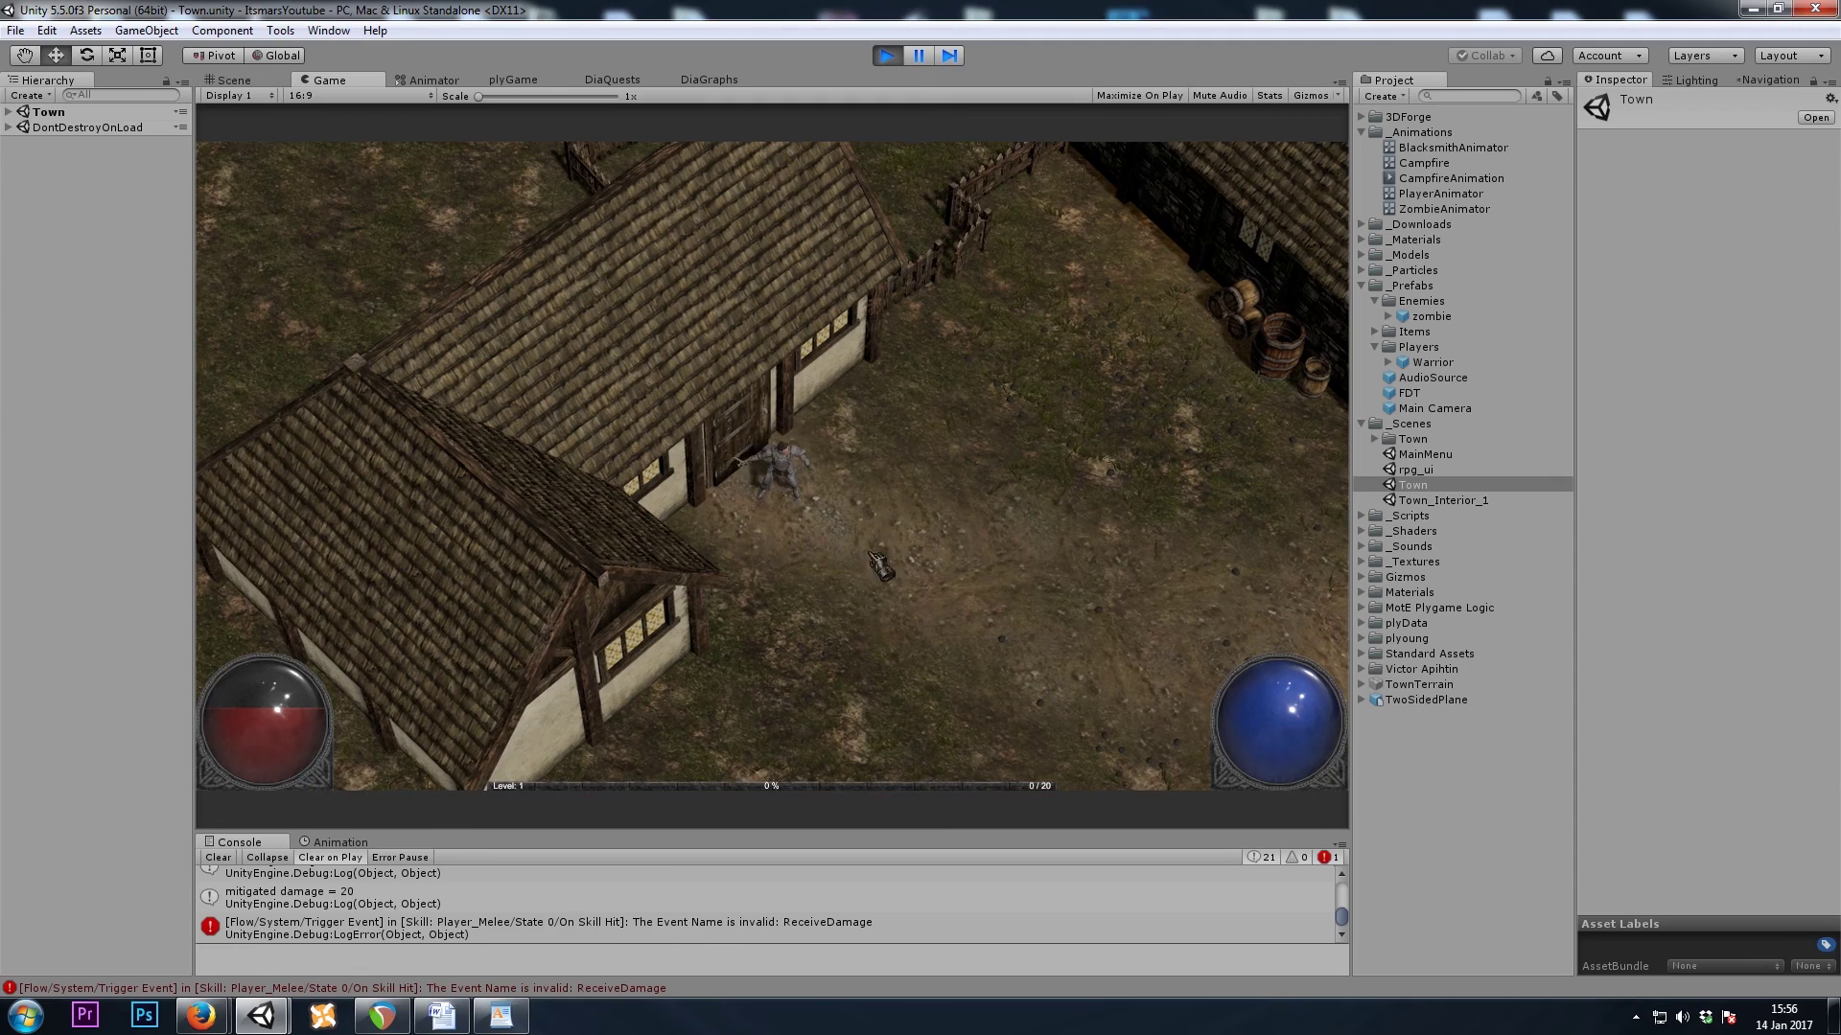
- Inspect the Player object's components in the running Town scene and collapse its Ply Blox component
click(9, 113)
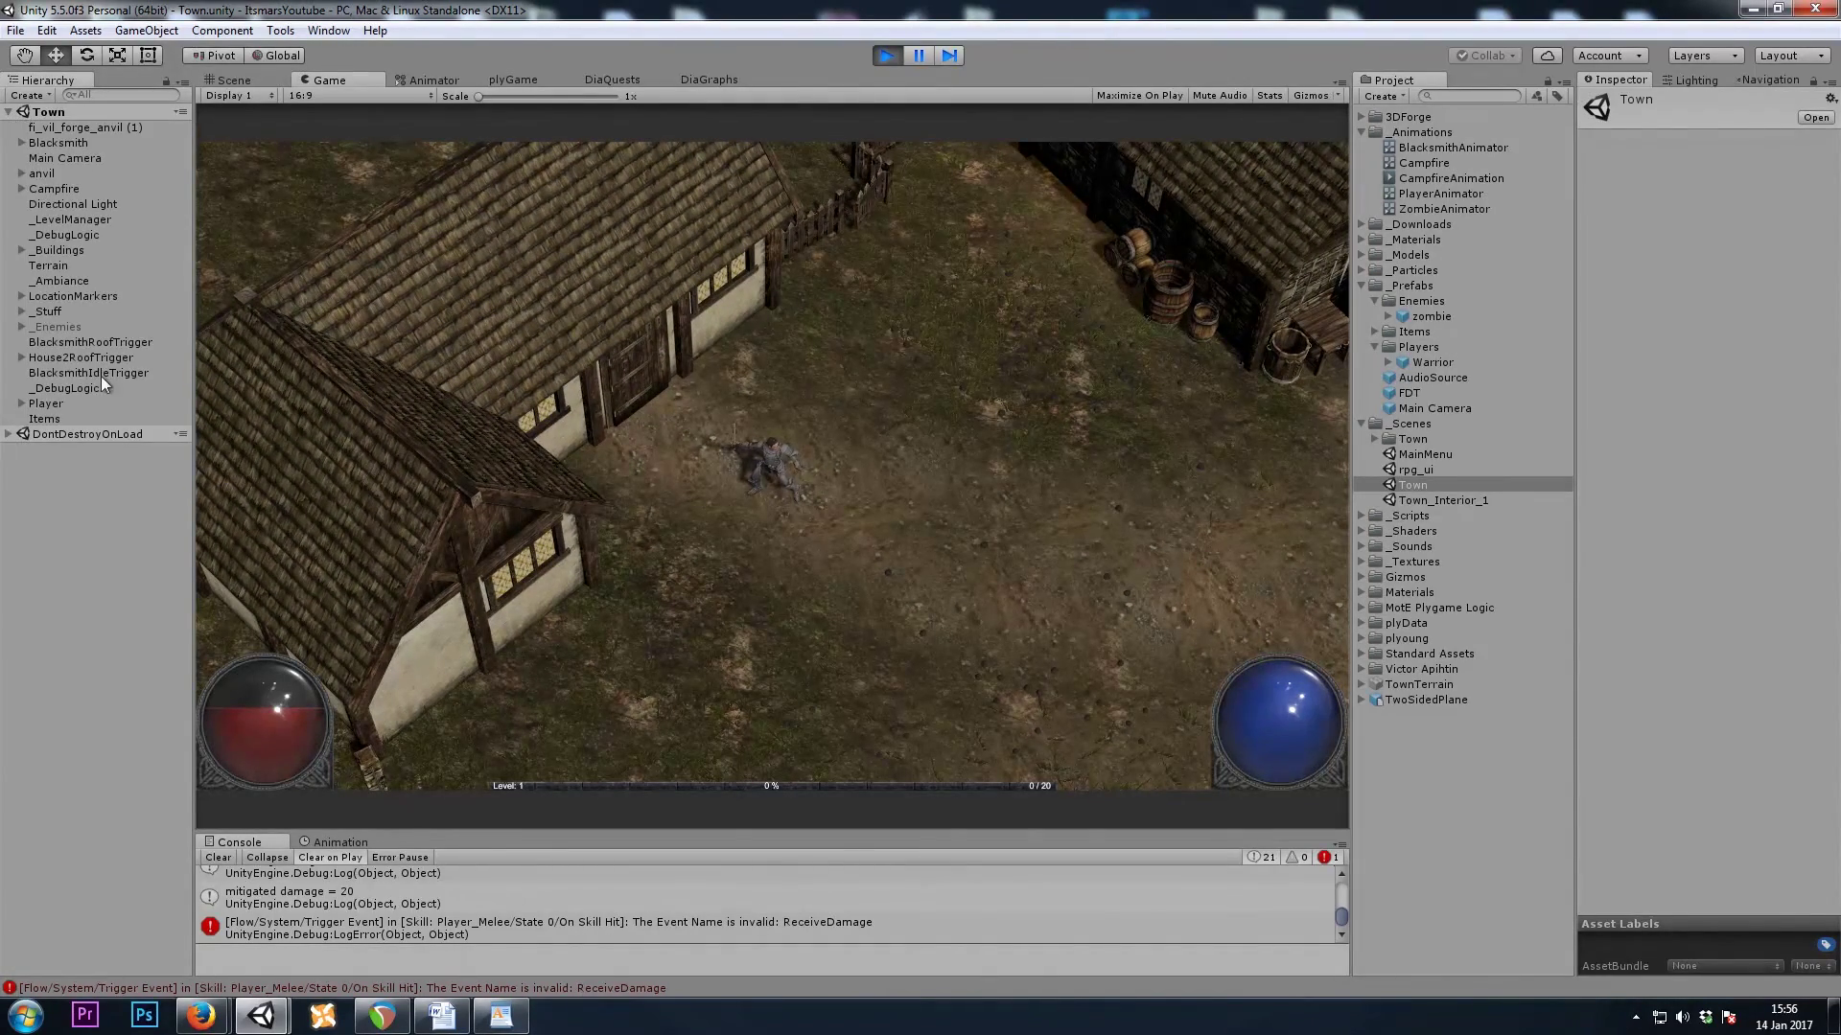
click(48, 403)
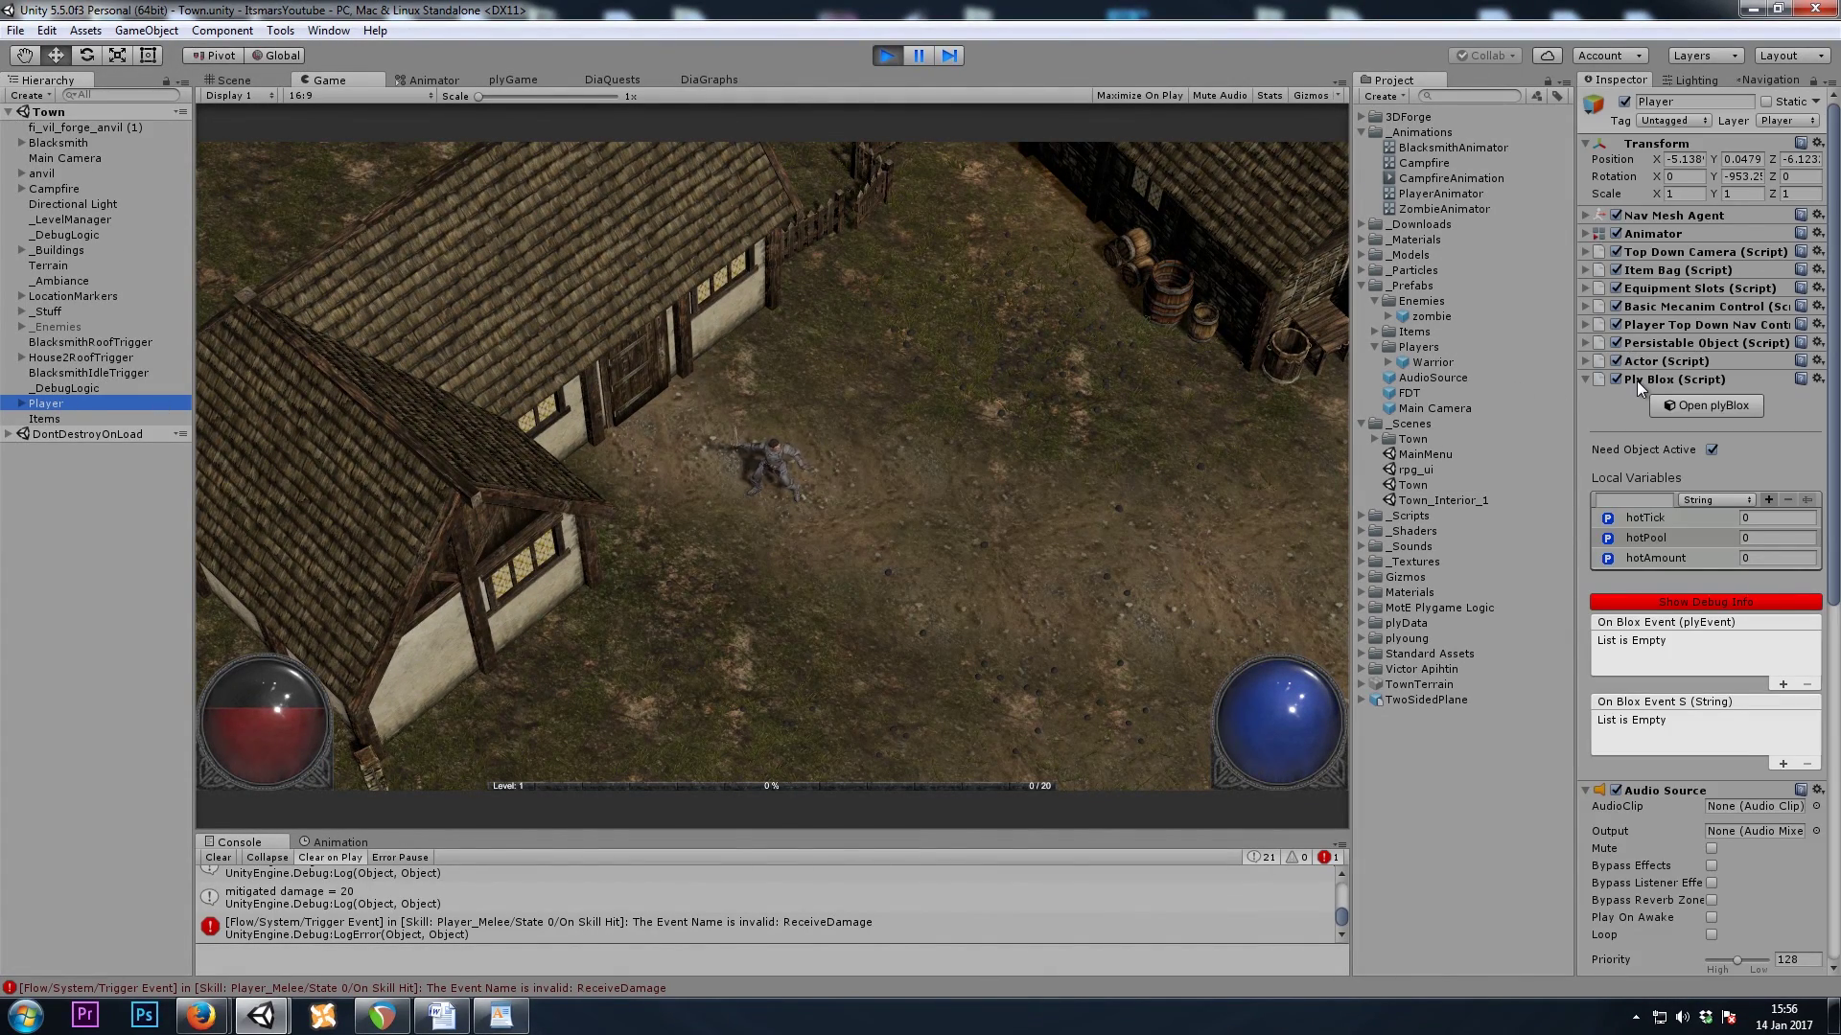
click(1636, 381)
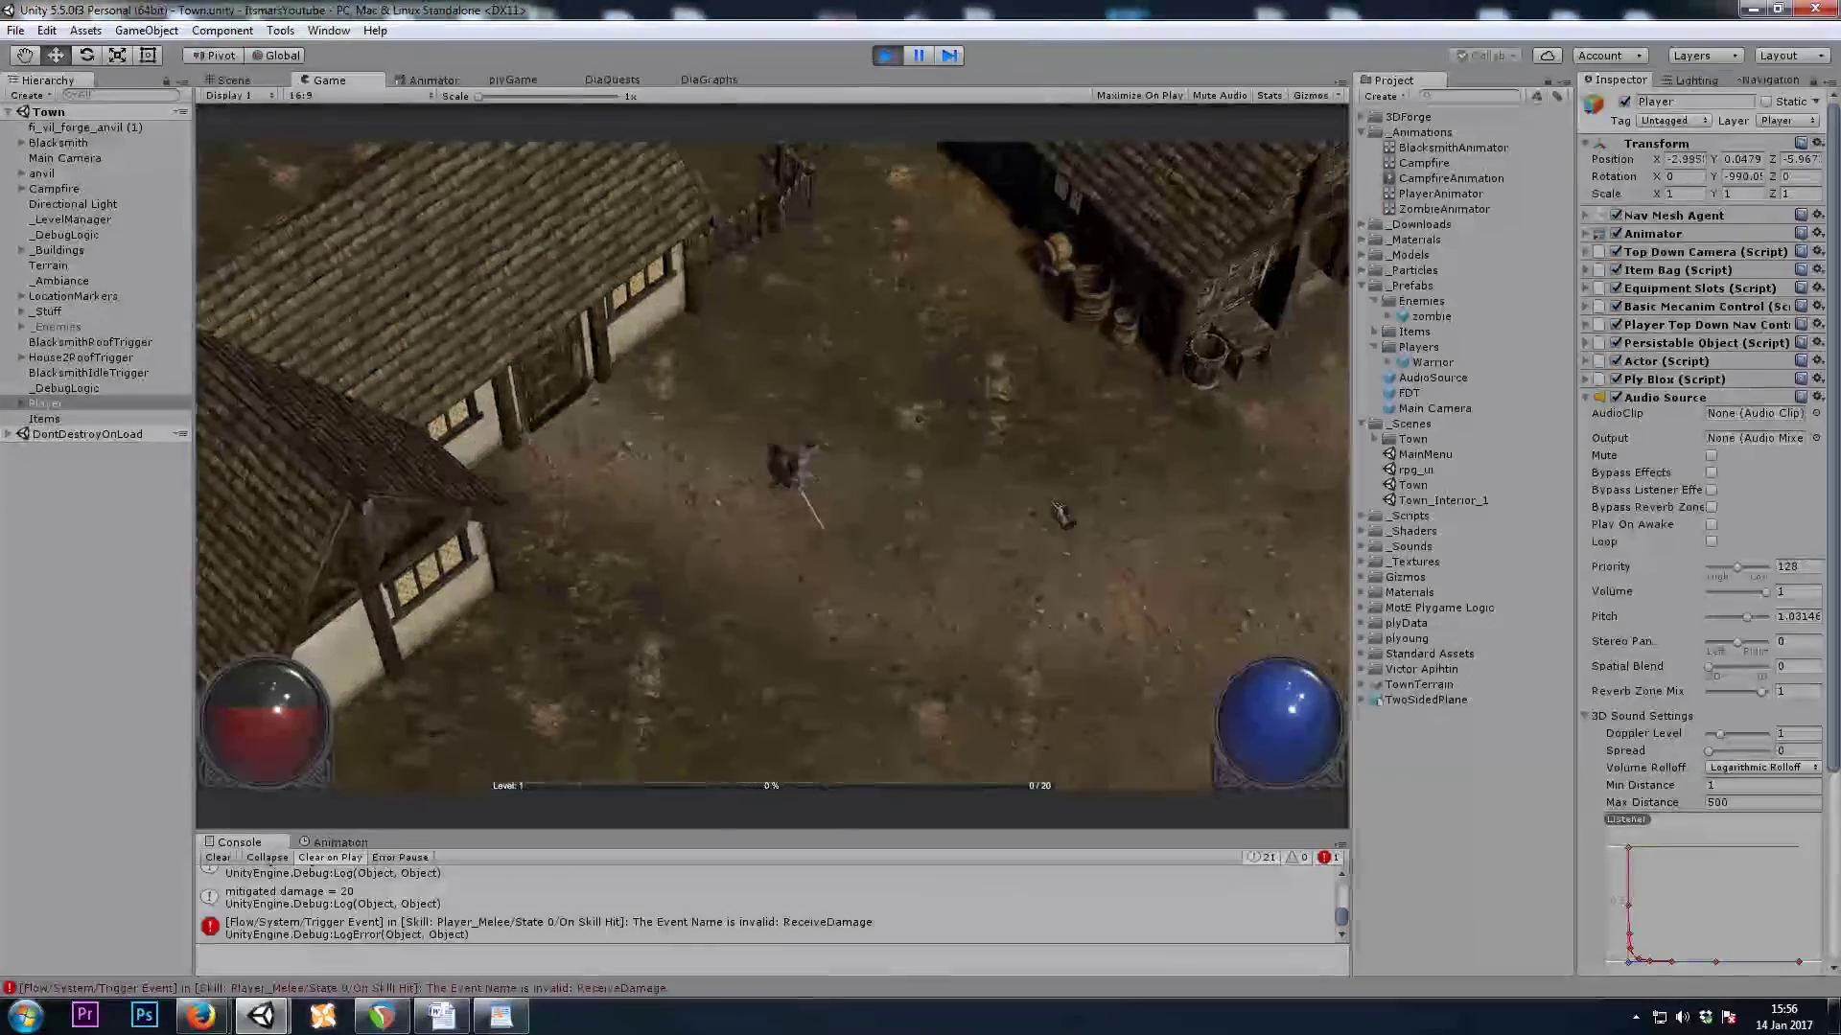
- Return to the blacksmith, answer his dialogue to finish the conversation, and stop Play mode
drag(1063, 515, 706, 479)
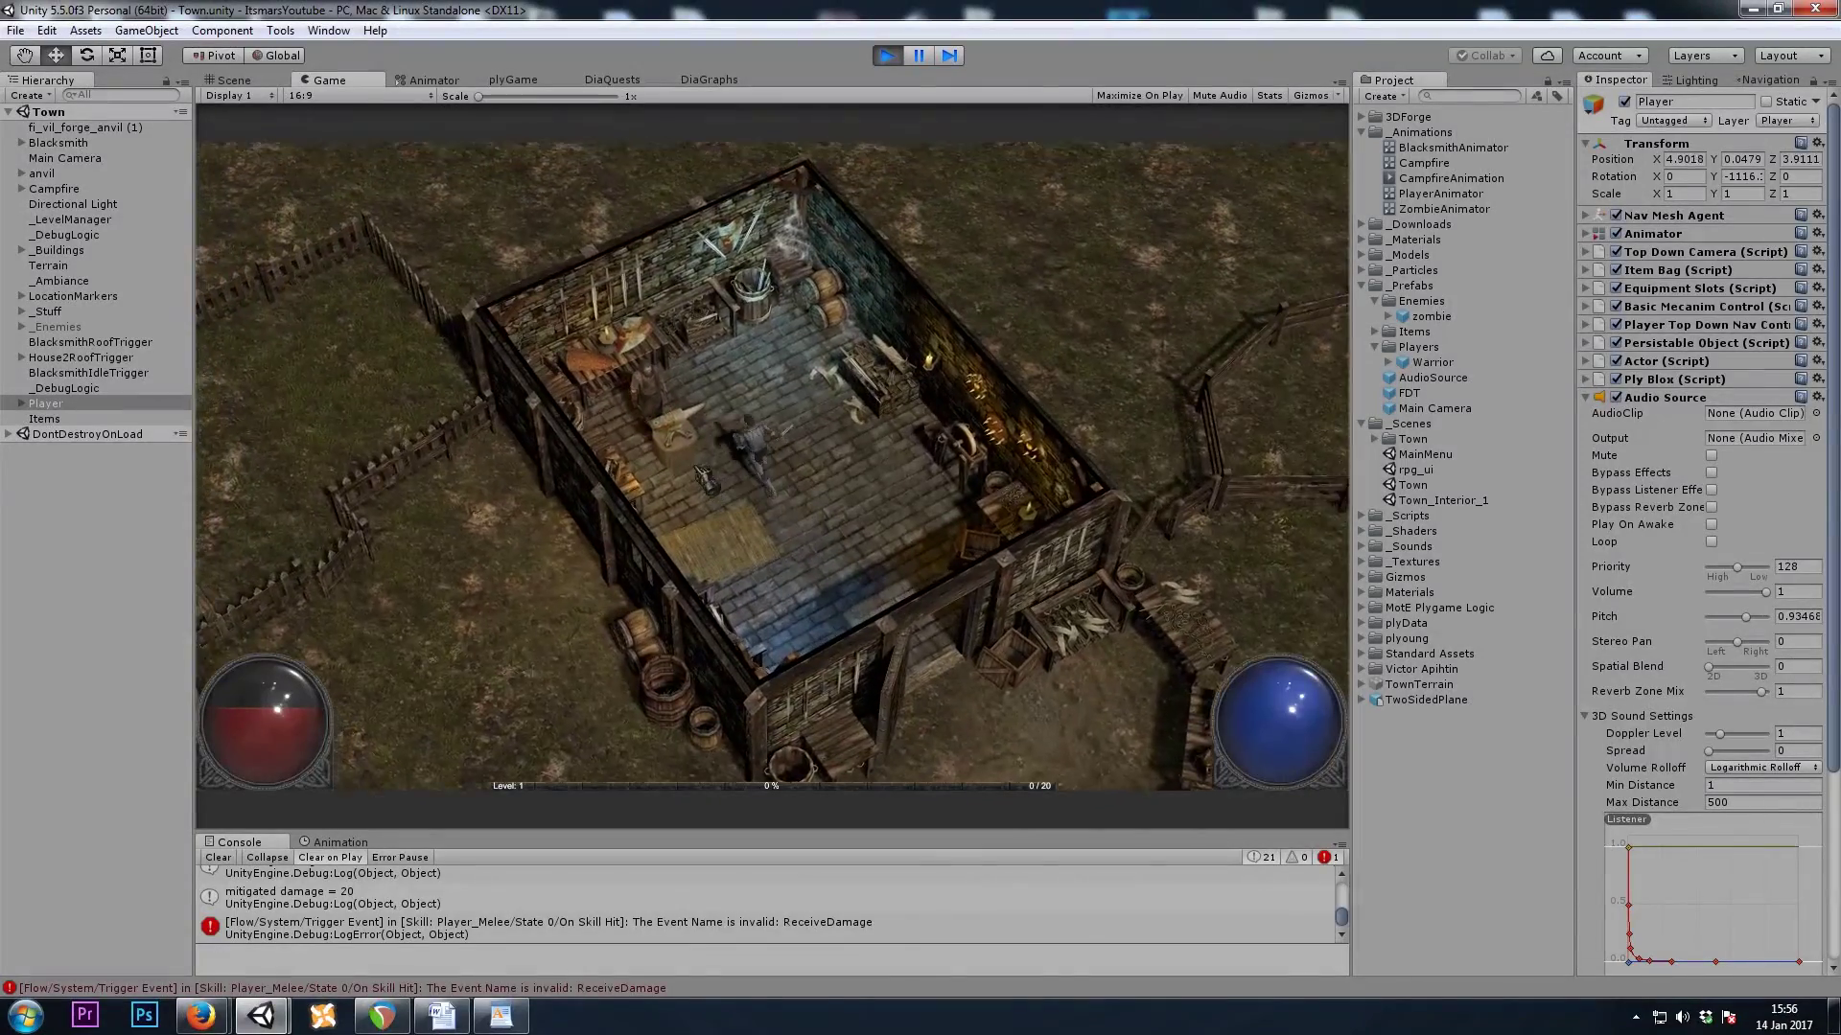
click(652, 403)
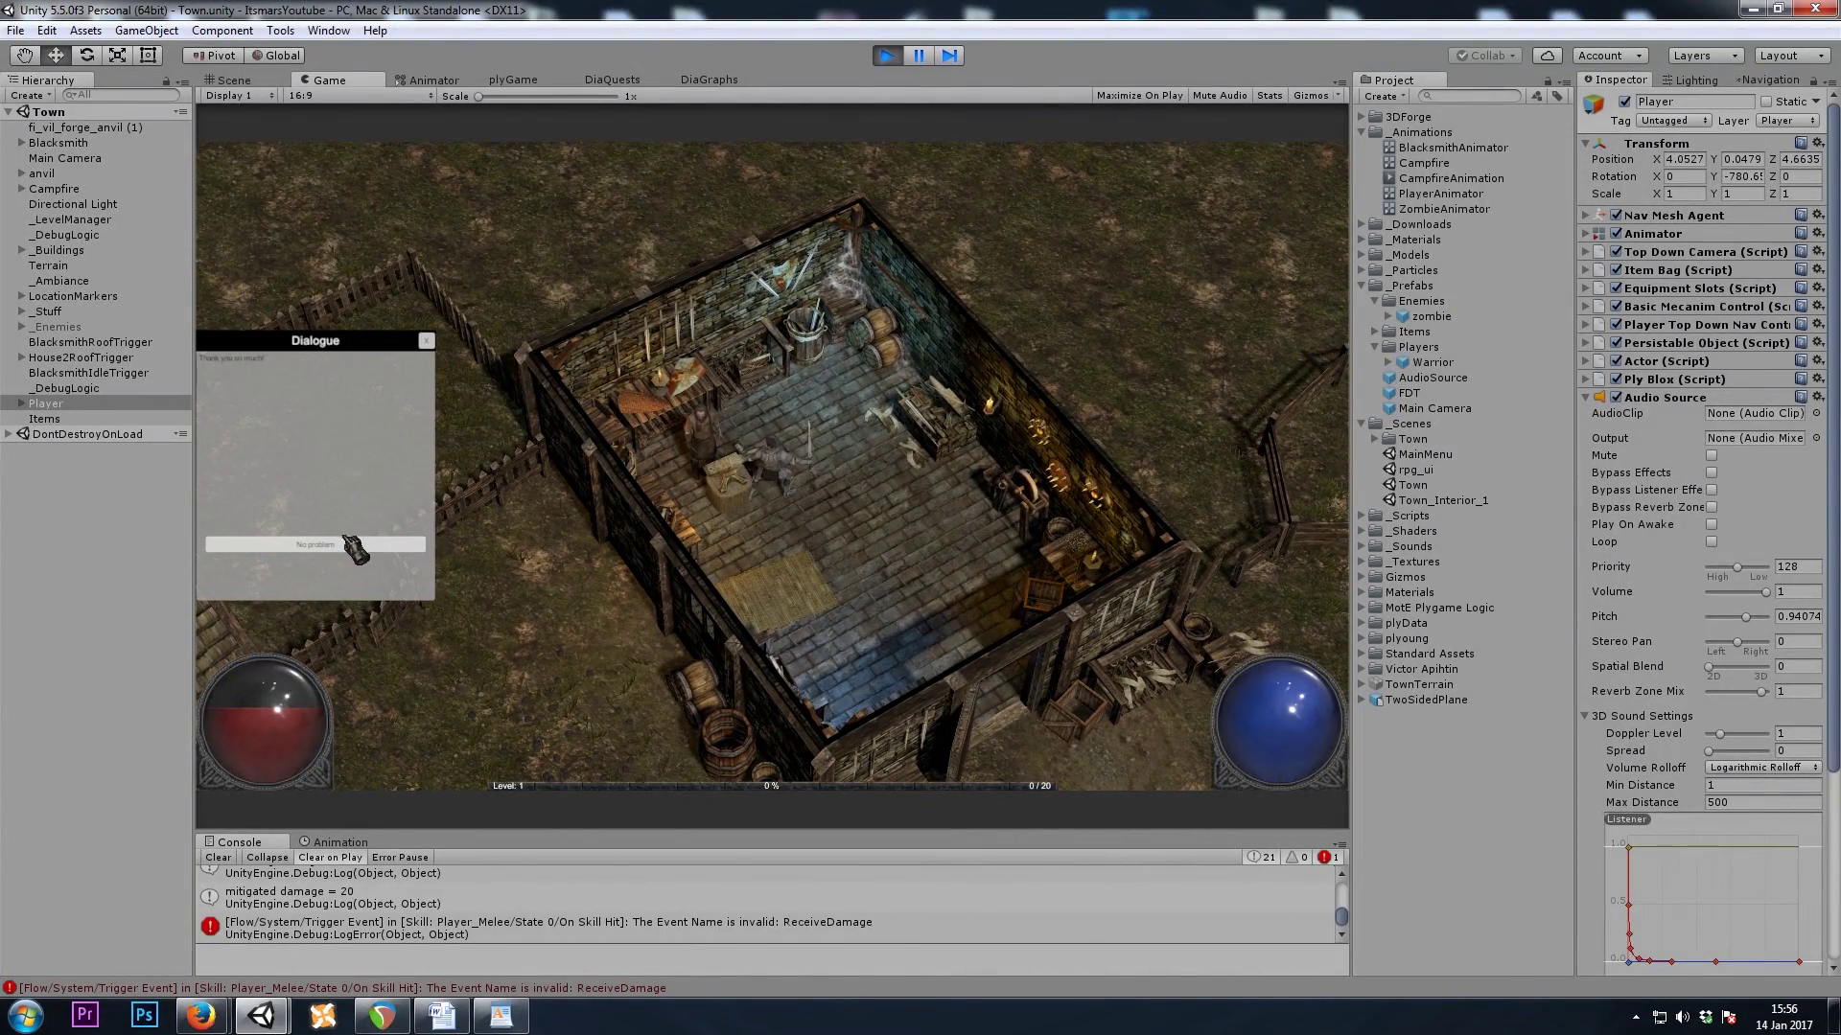
click(349, 543)
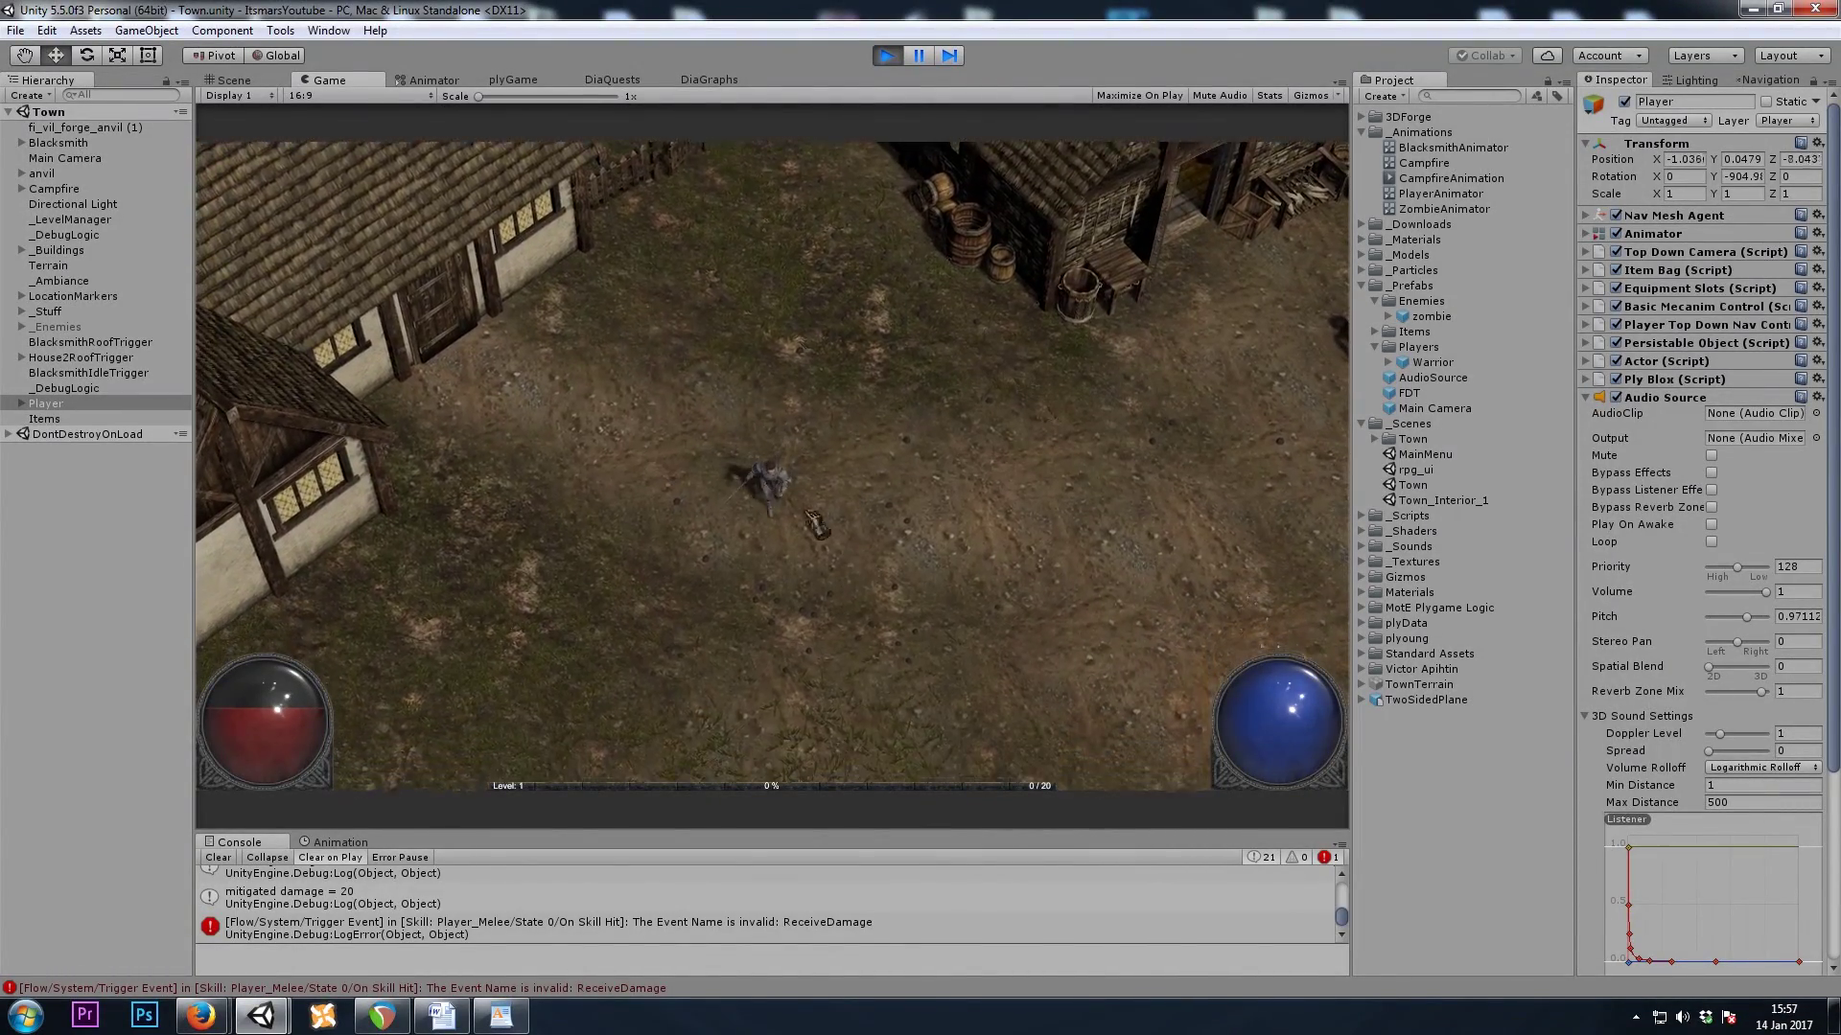
click(887, 56)
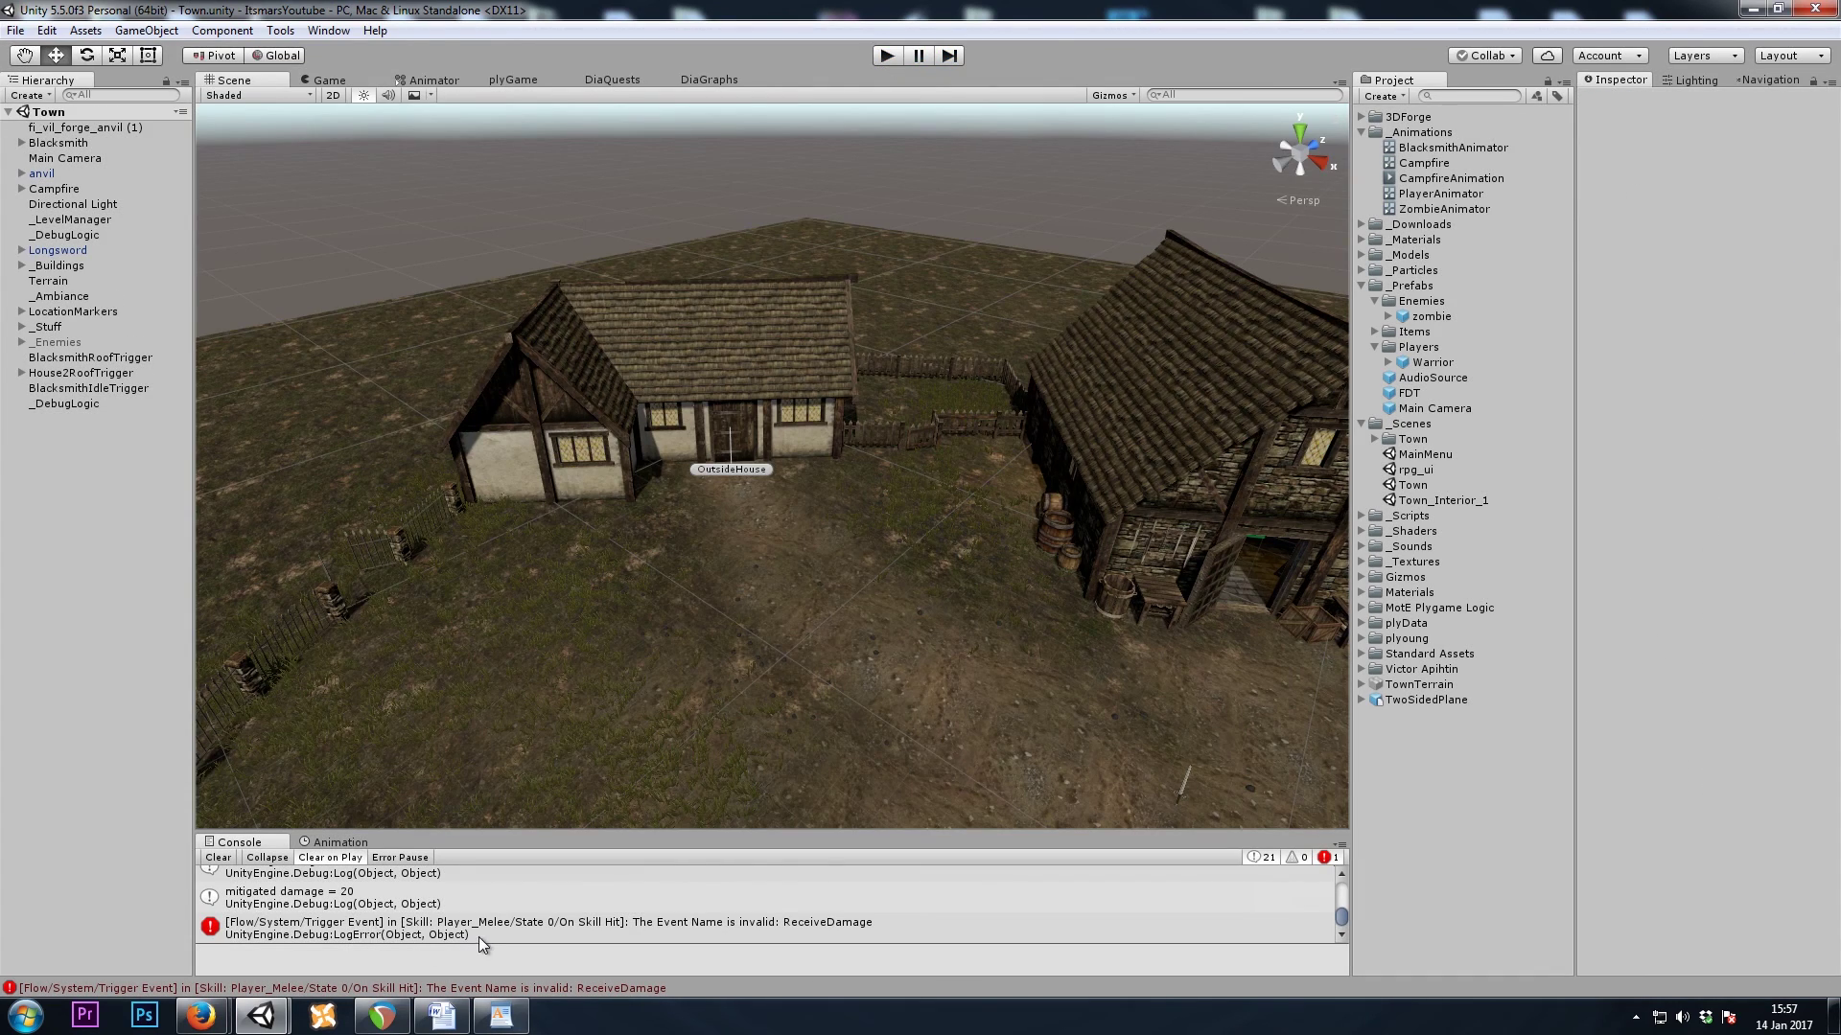
- Examine the ReceiveDamage console error and the Update-Melee event in the Warrior prefab's plyBlox, then close the blox editor
click(479, 936)
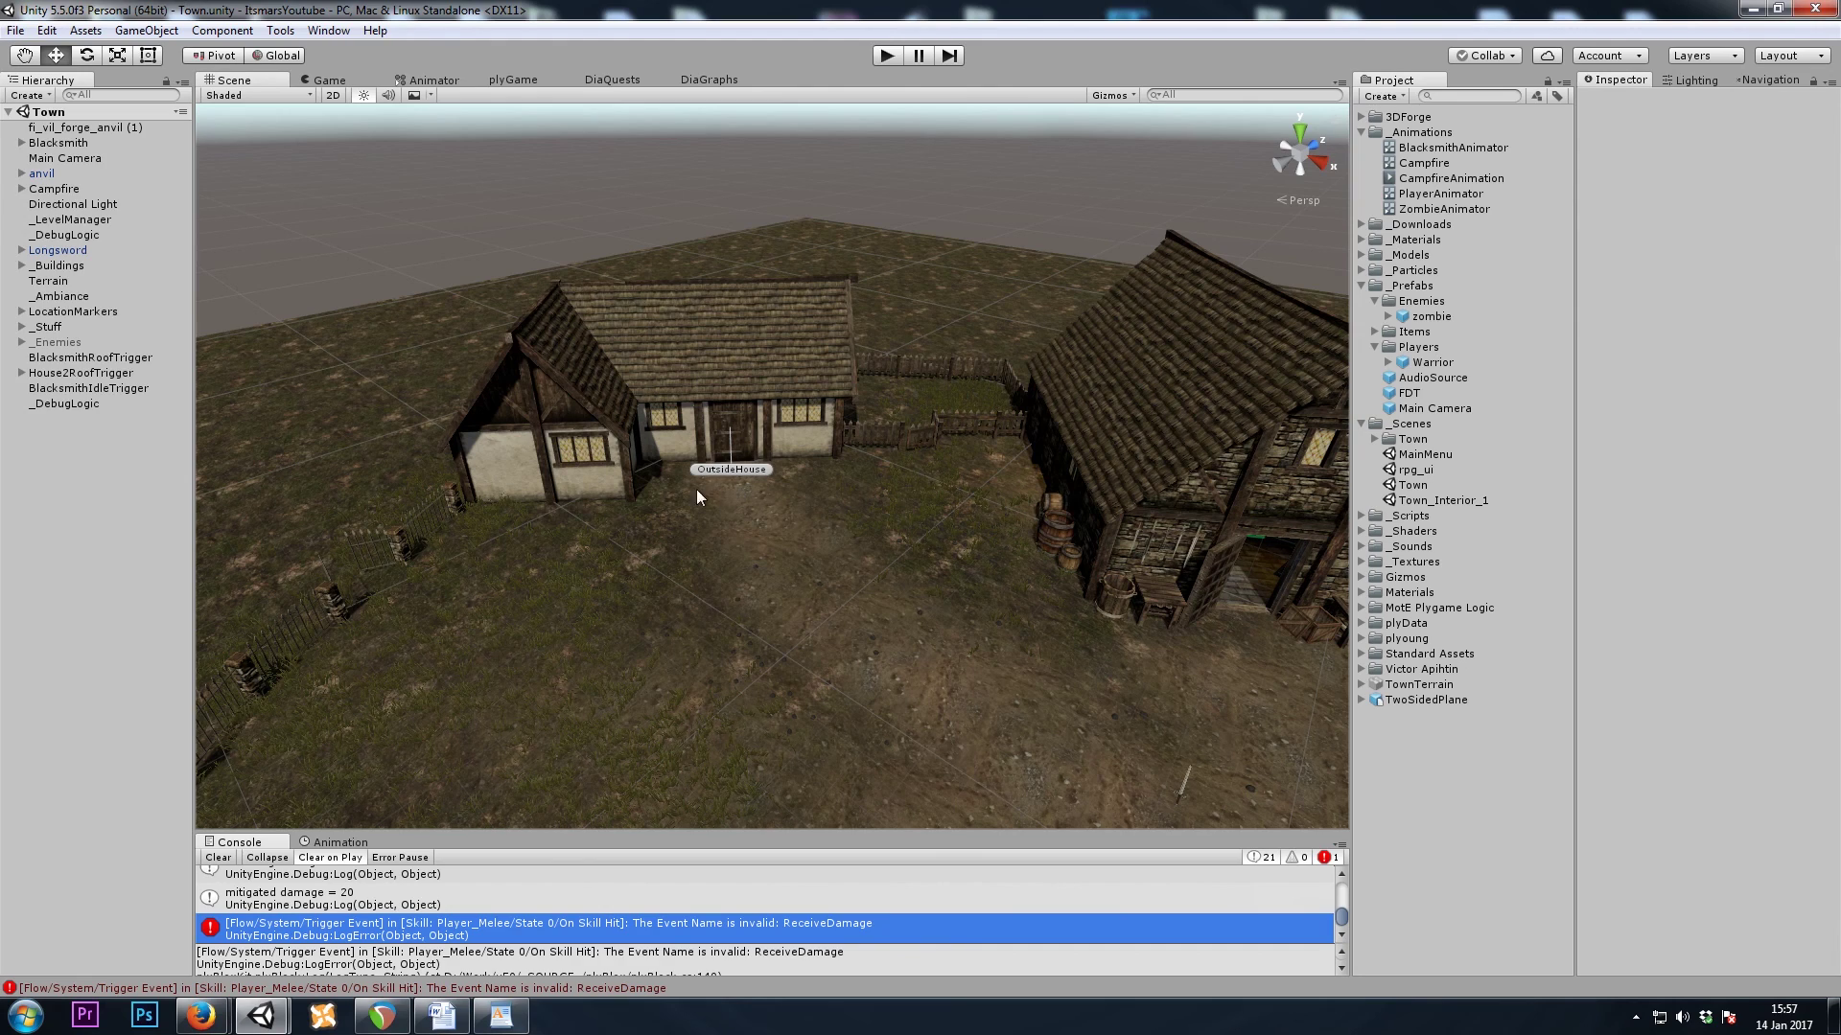
click(1423, 365)
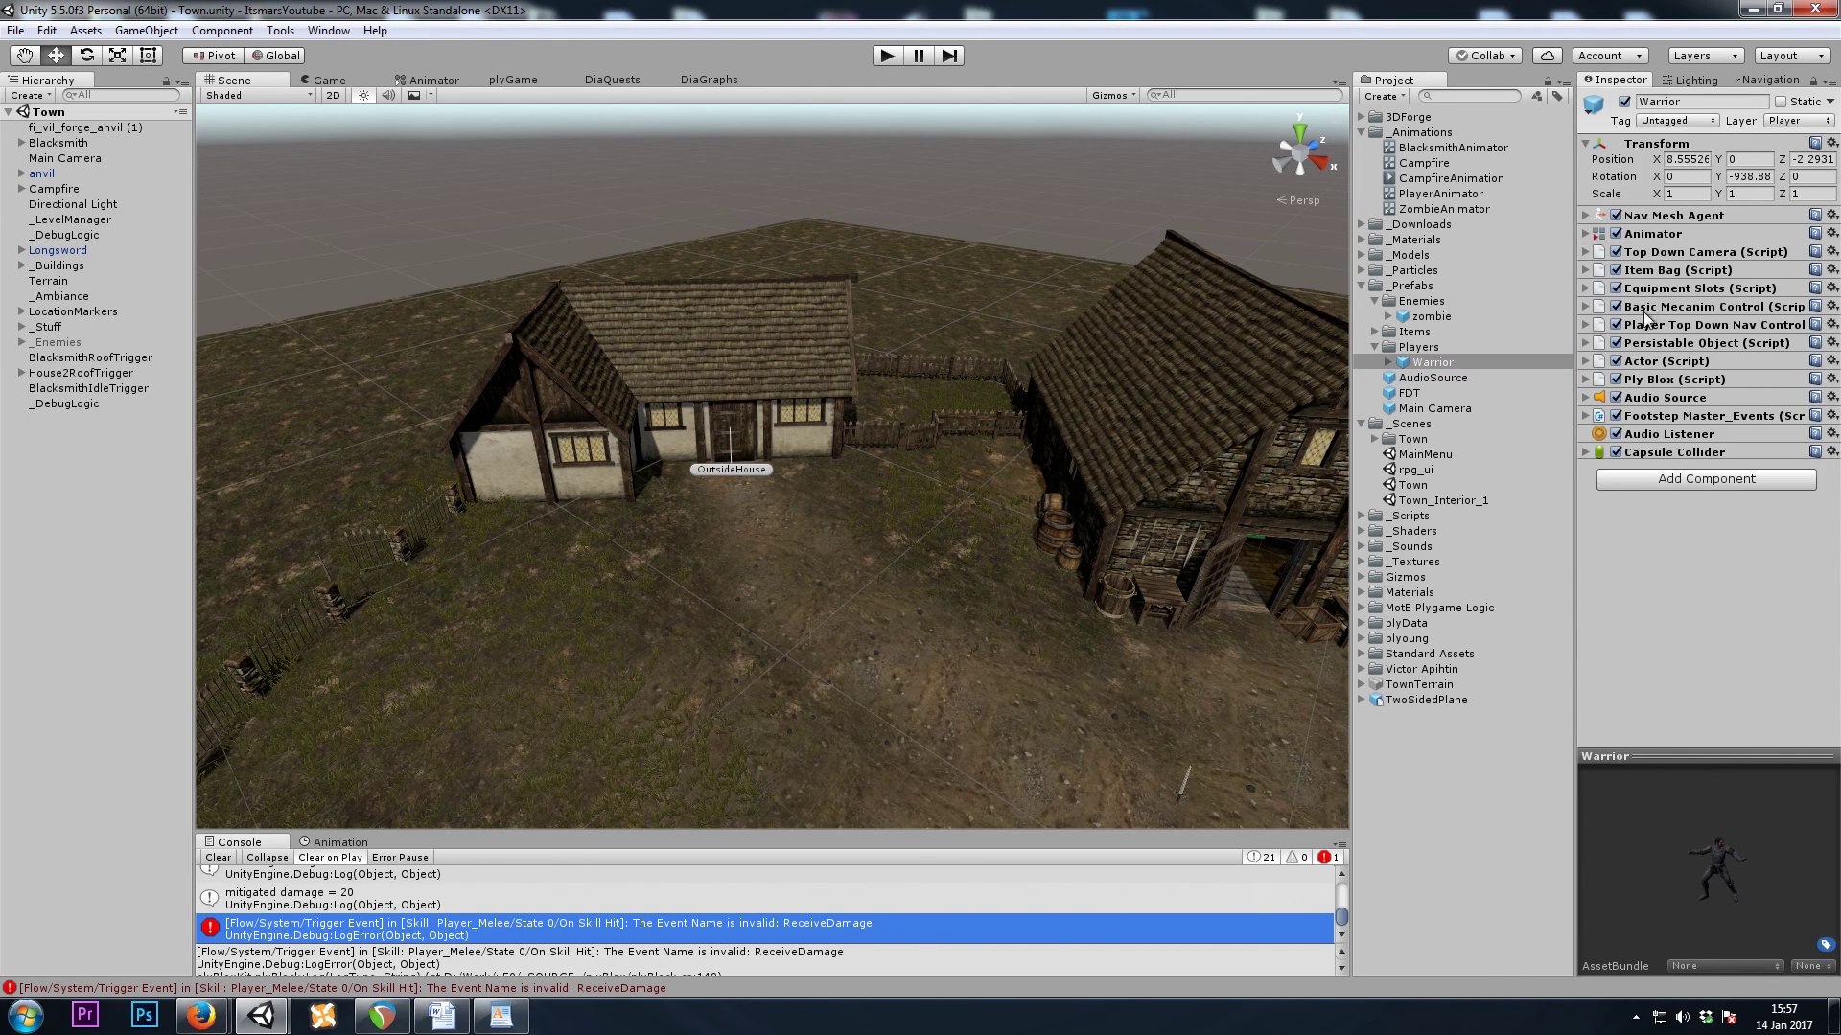
click(1655, 377)
click(1689, 406)
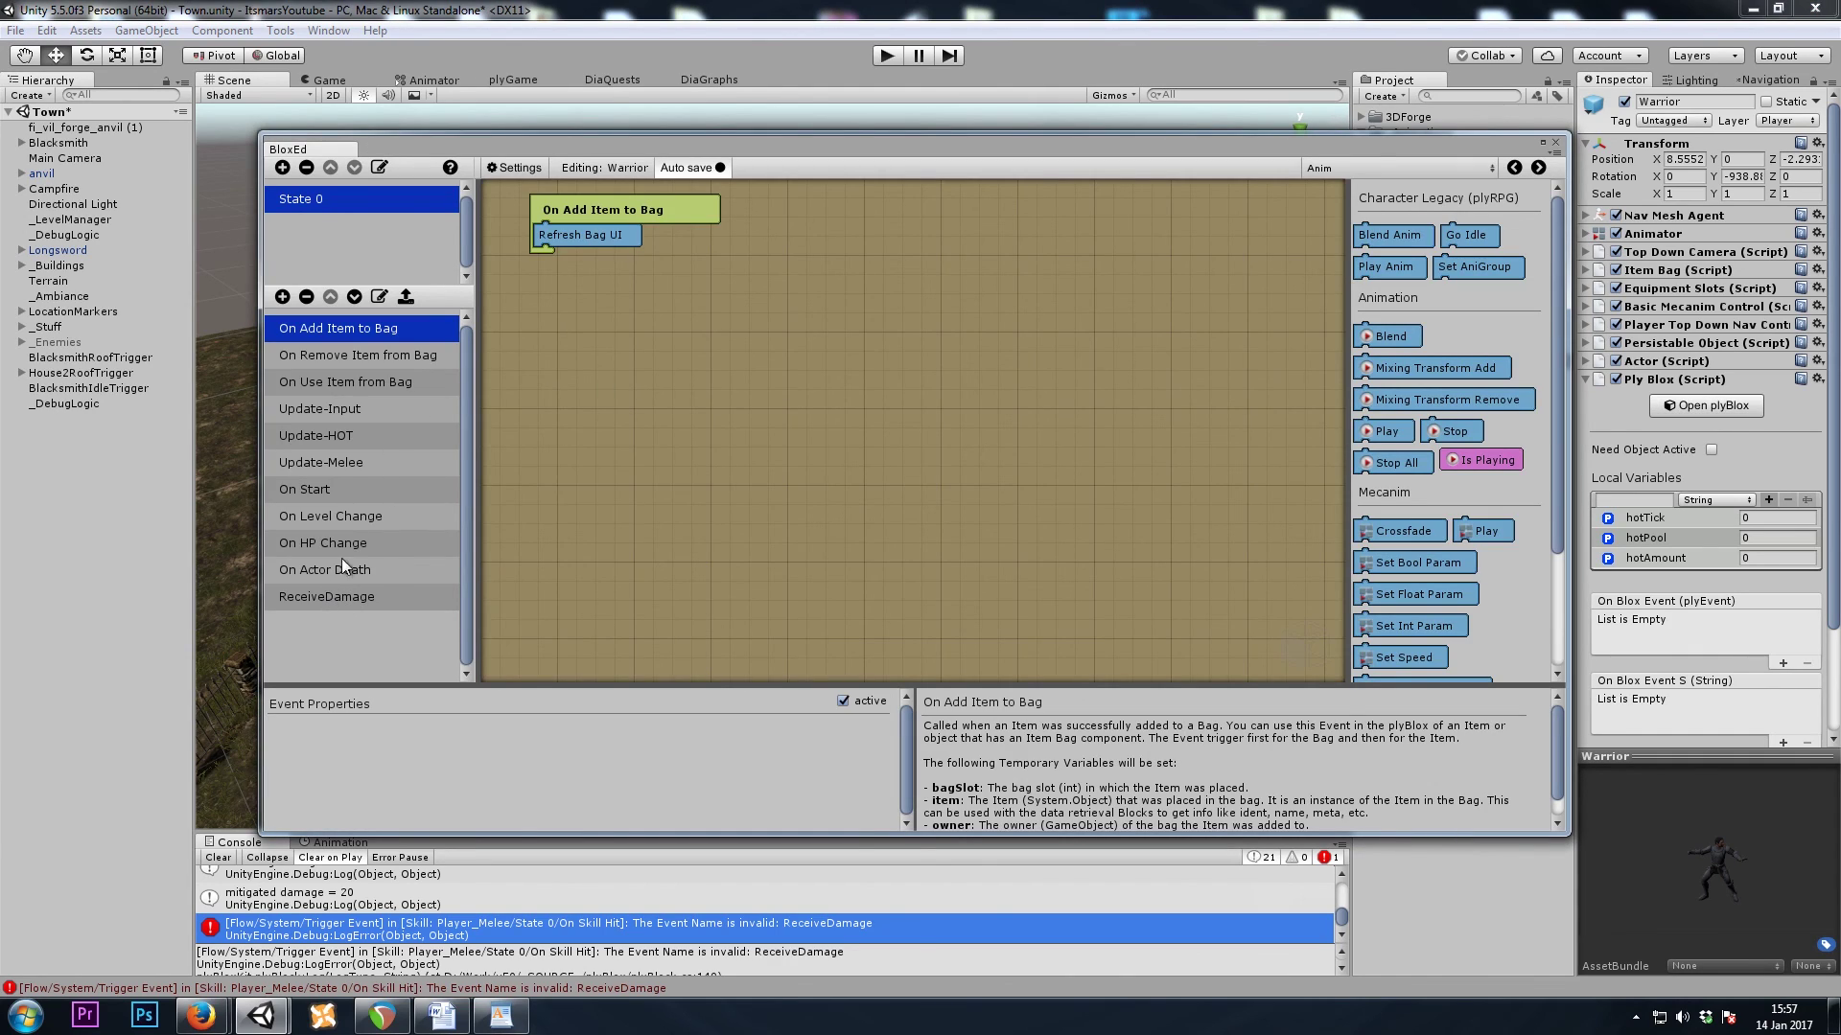
click(339, 466)
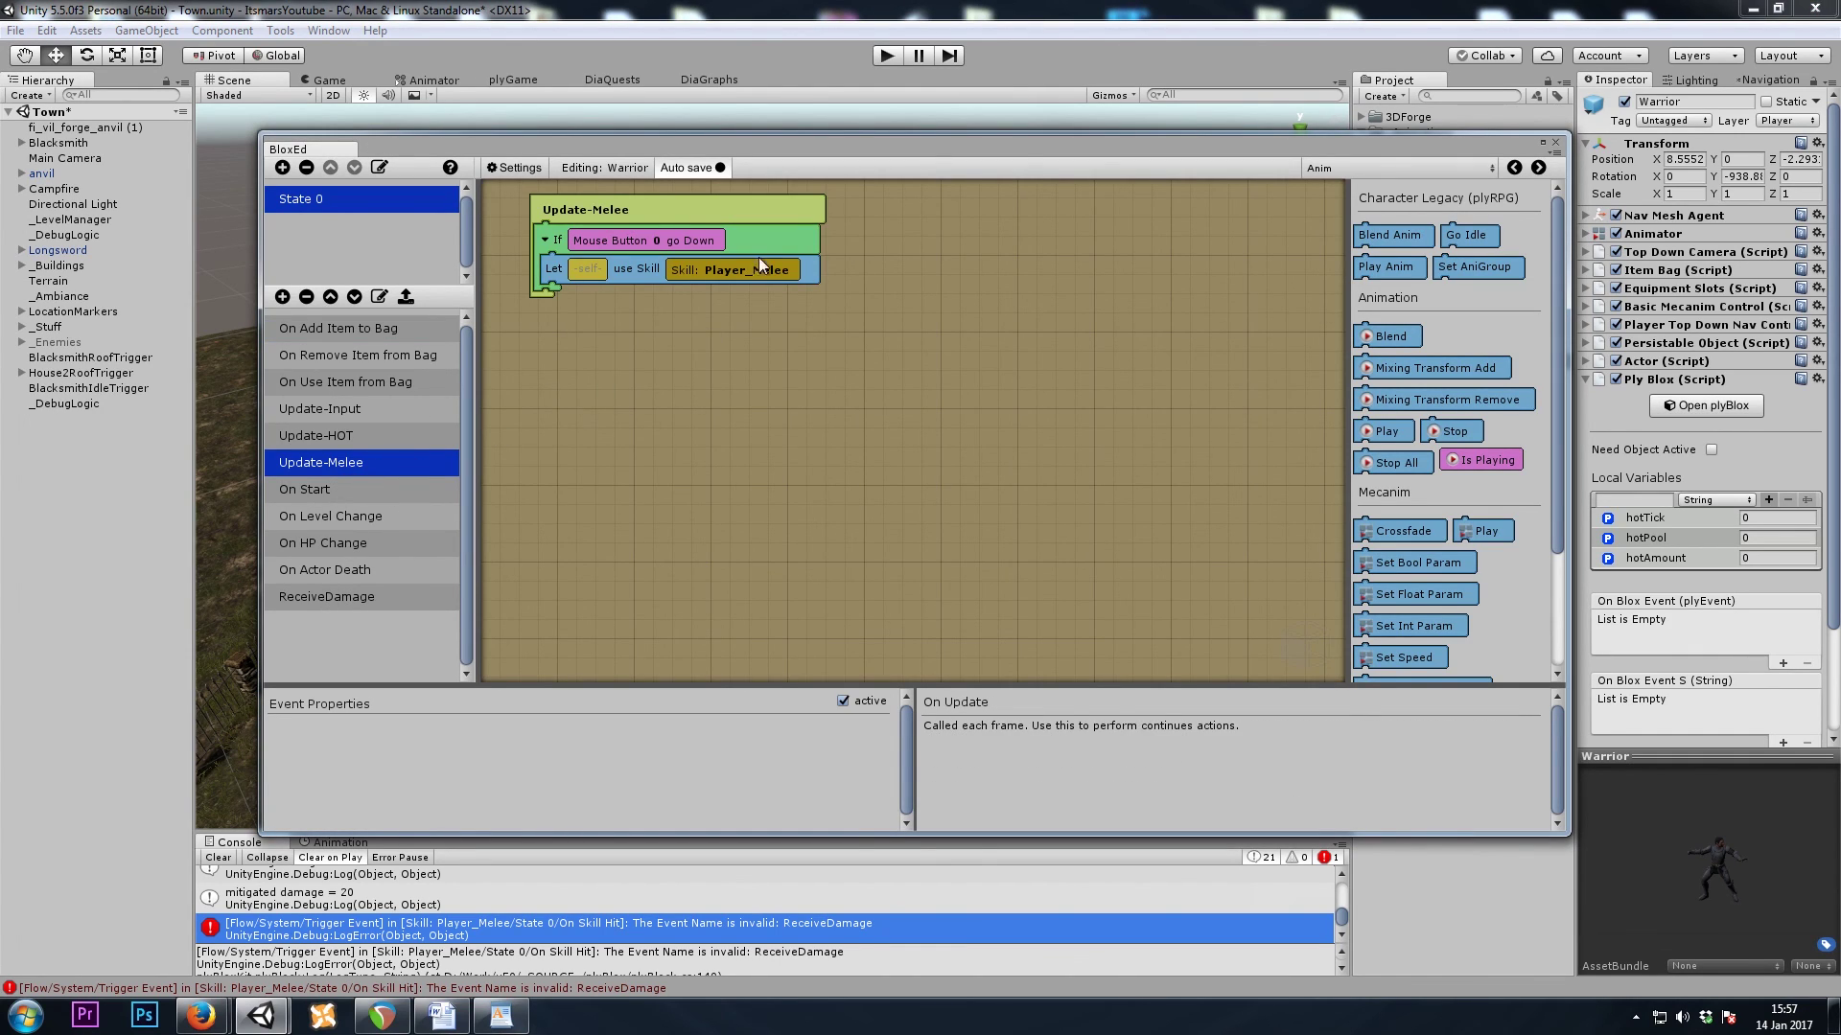
click(680, 240)
click(631, 272)
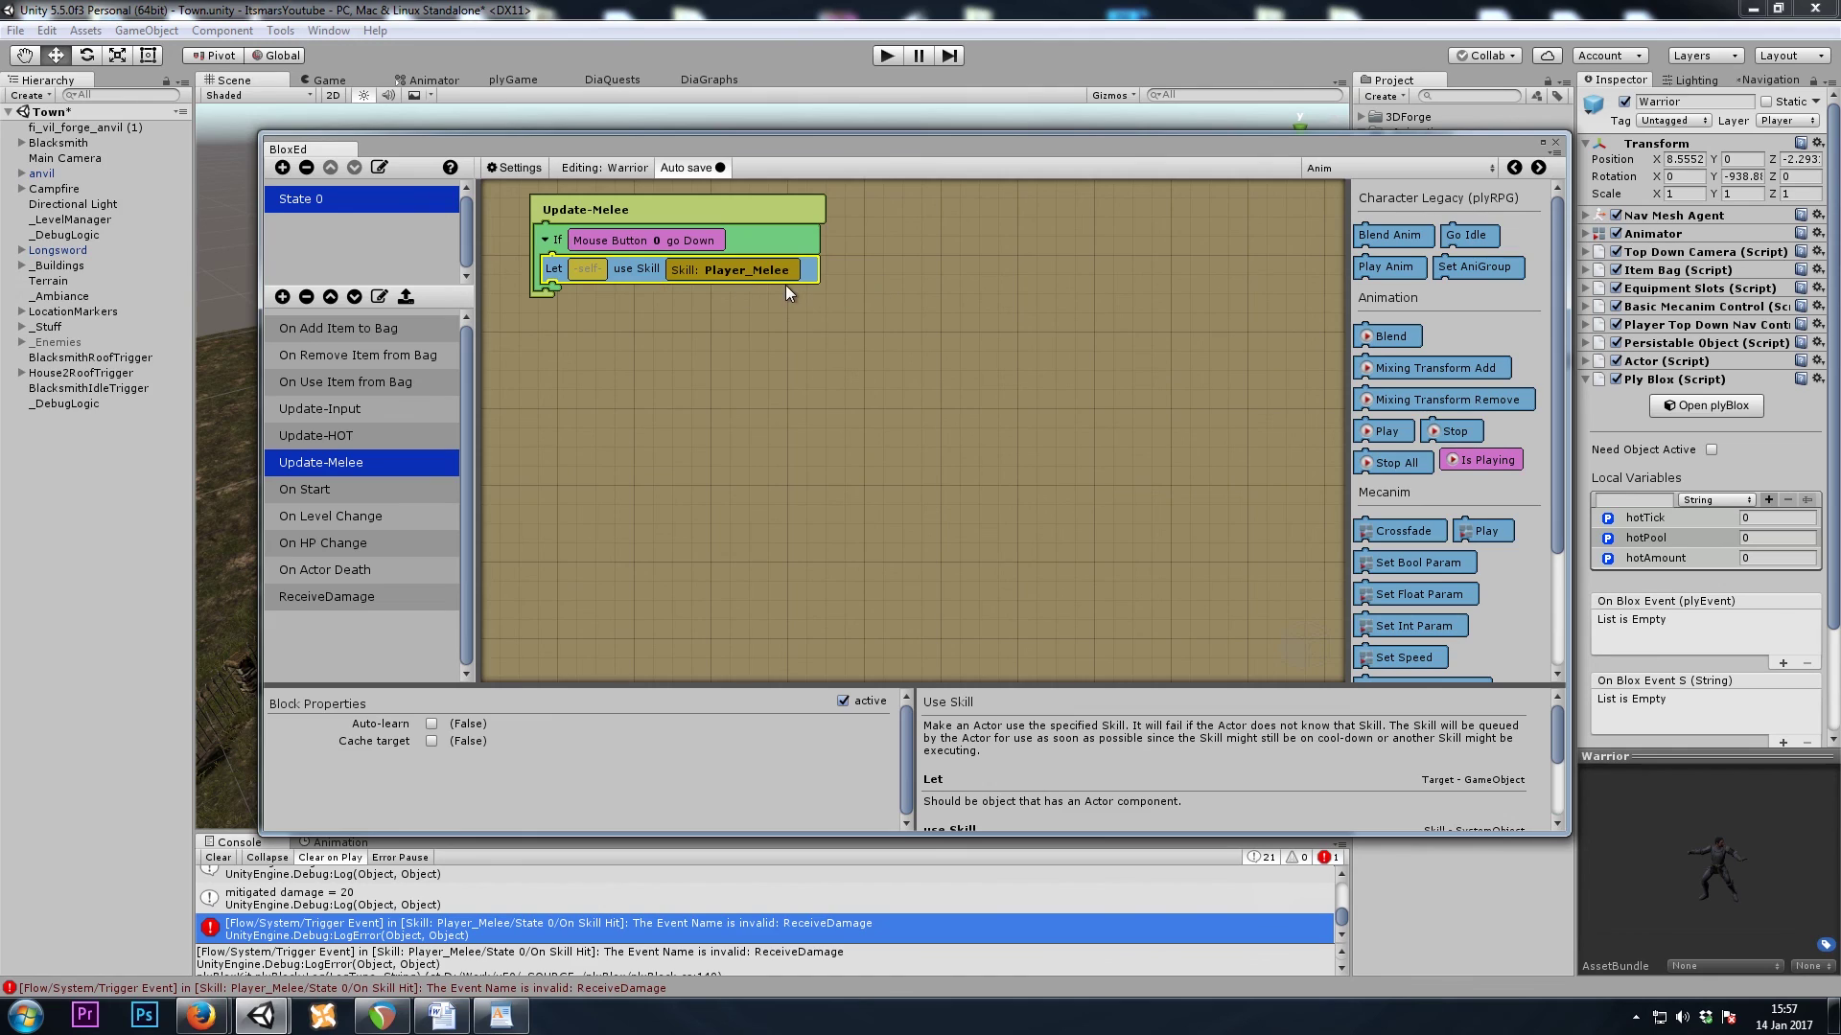
click(1555, 142)
- Restrict the Player_Melee skill's valid targets to Hostile Actor by removing RPG Object, and clear the console in the Scene view
click(513, 80)
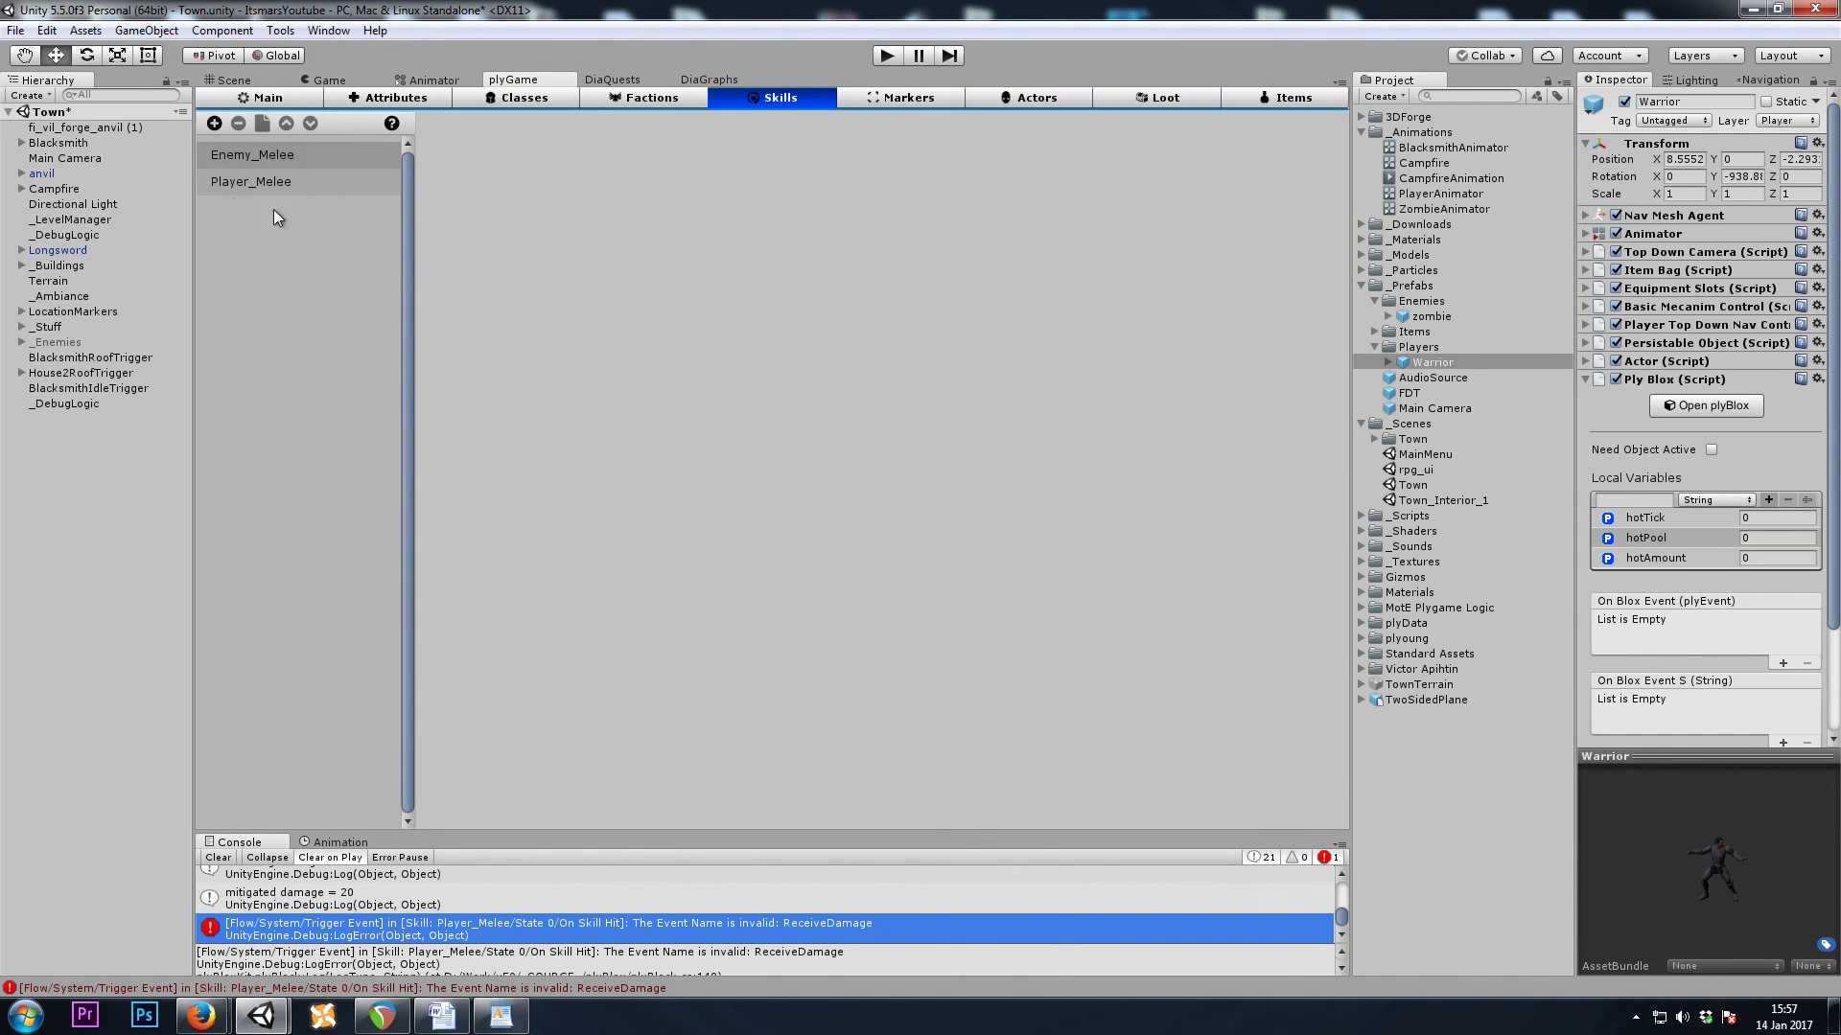
click(292, 184)
scroll(732, 529, down, 5)
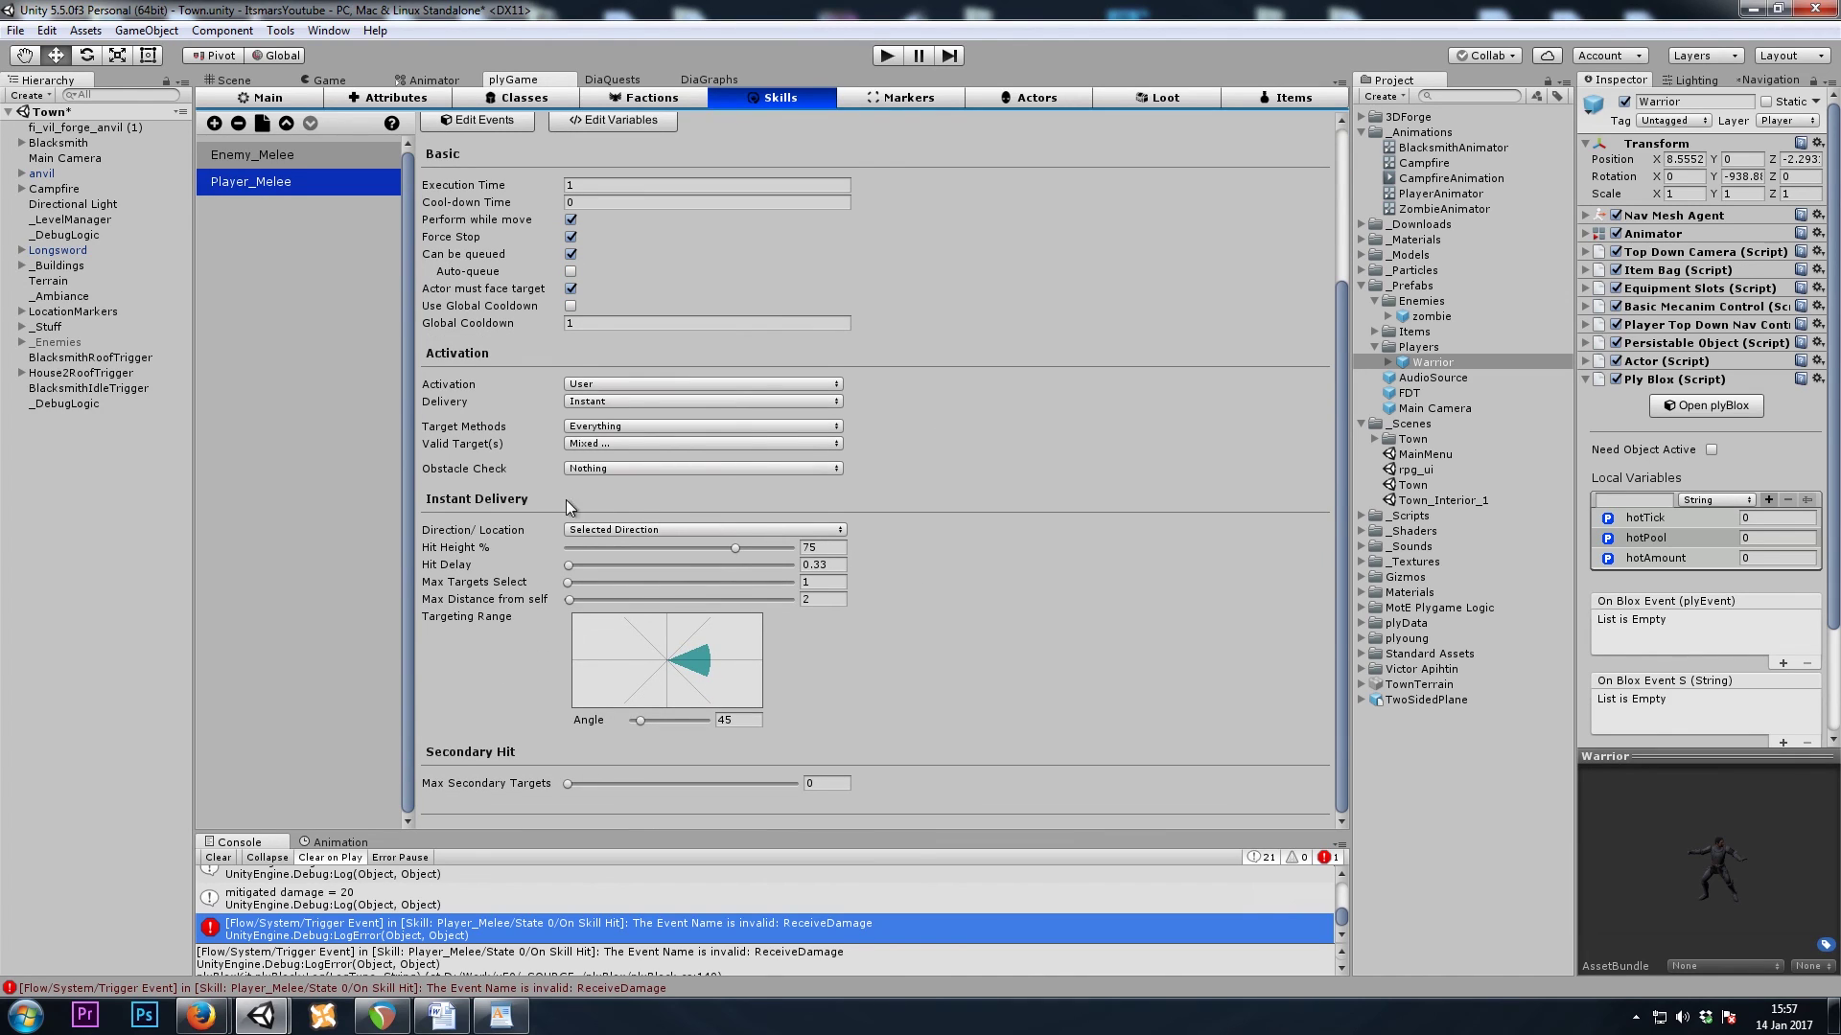
click(599, 445)
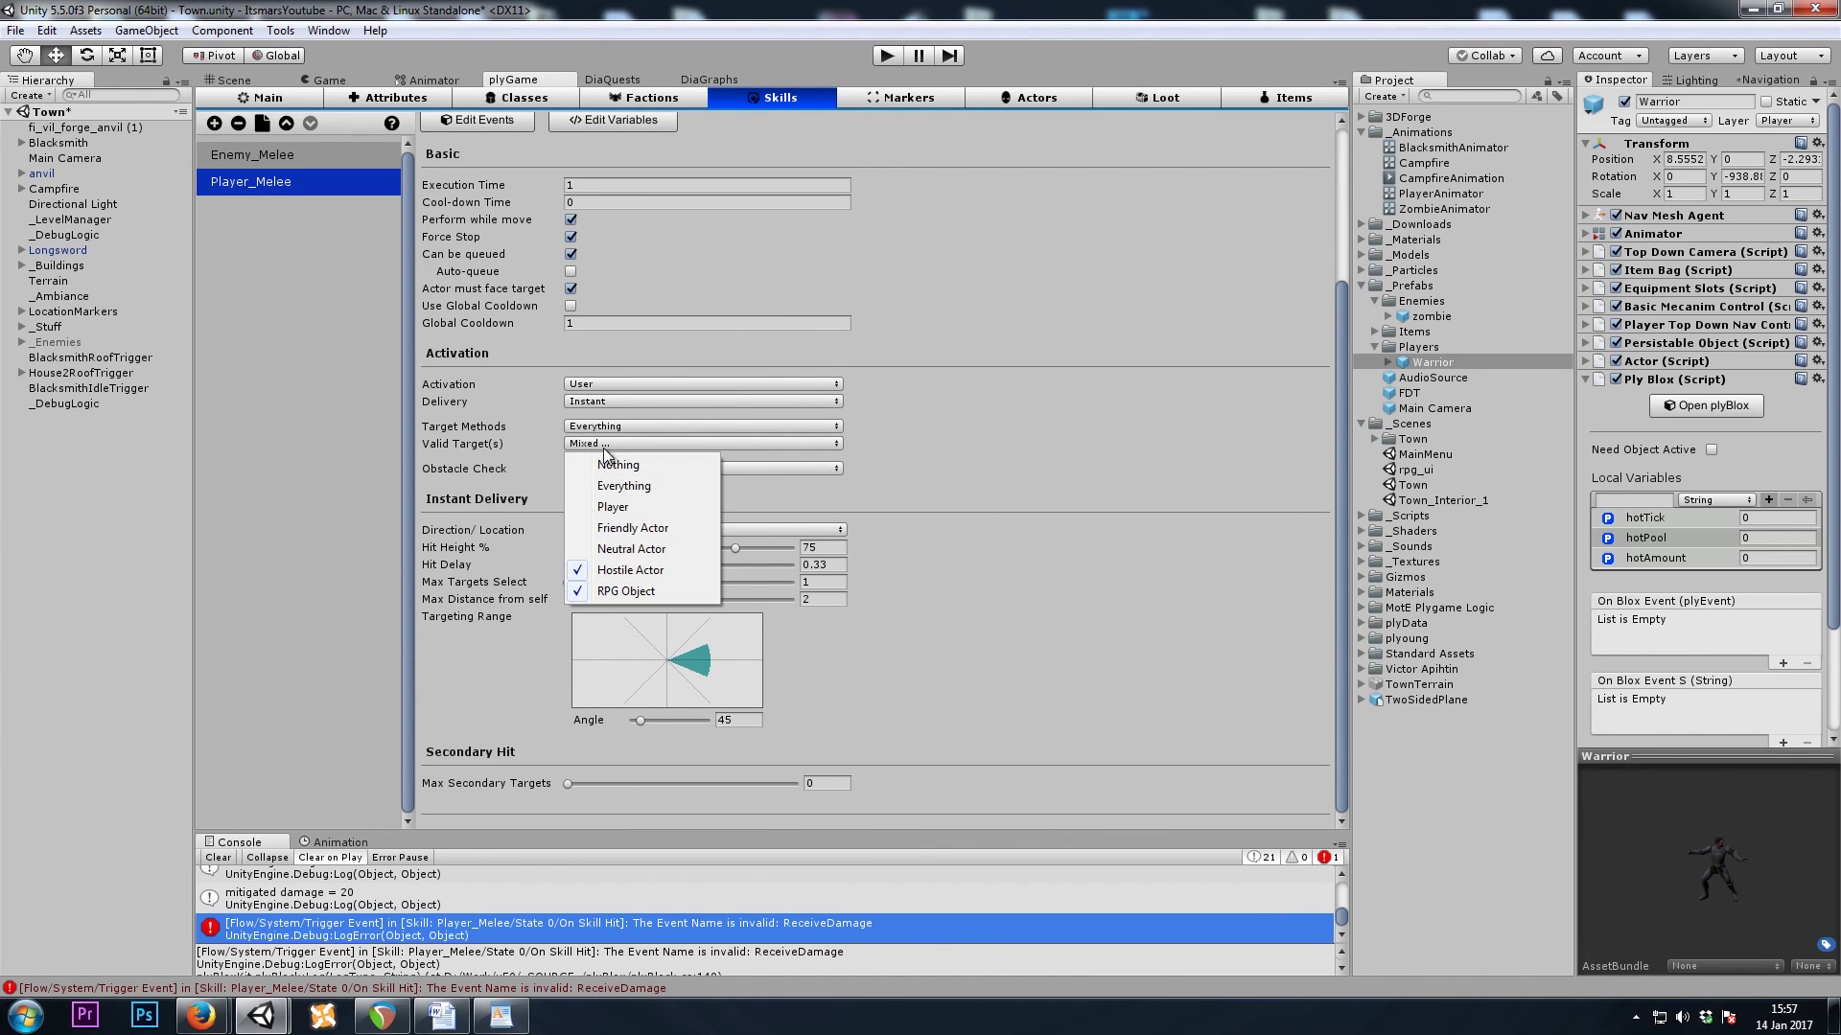
click(649, 591)
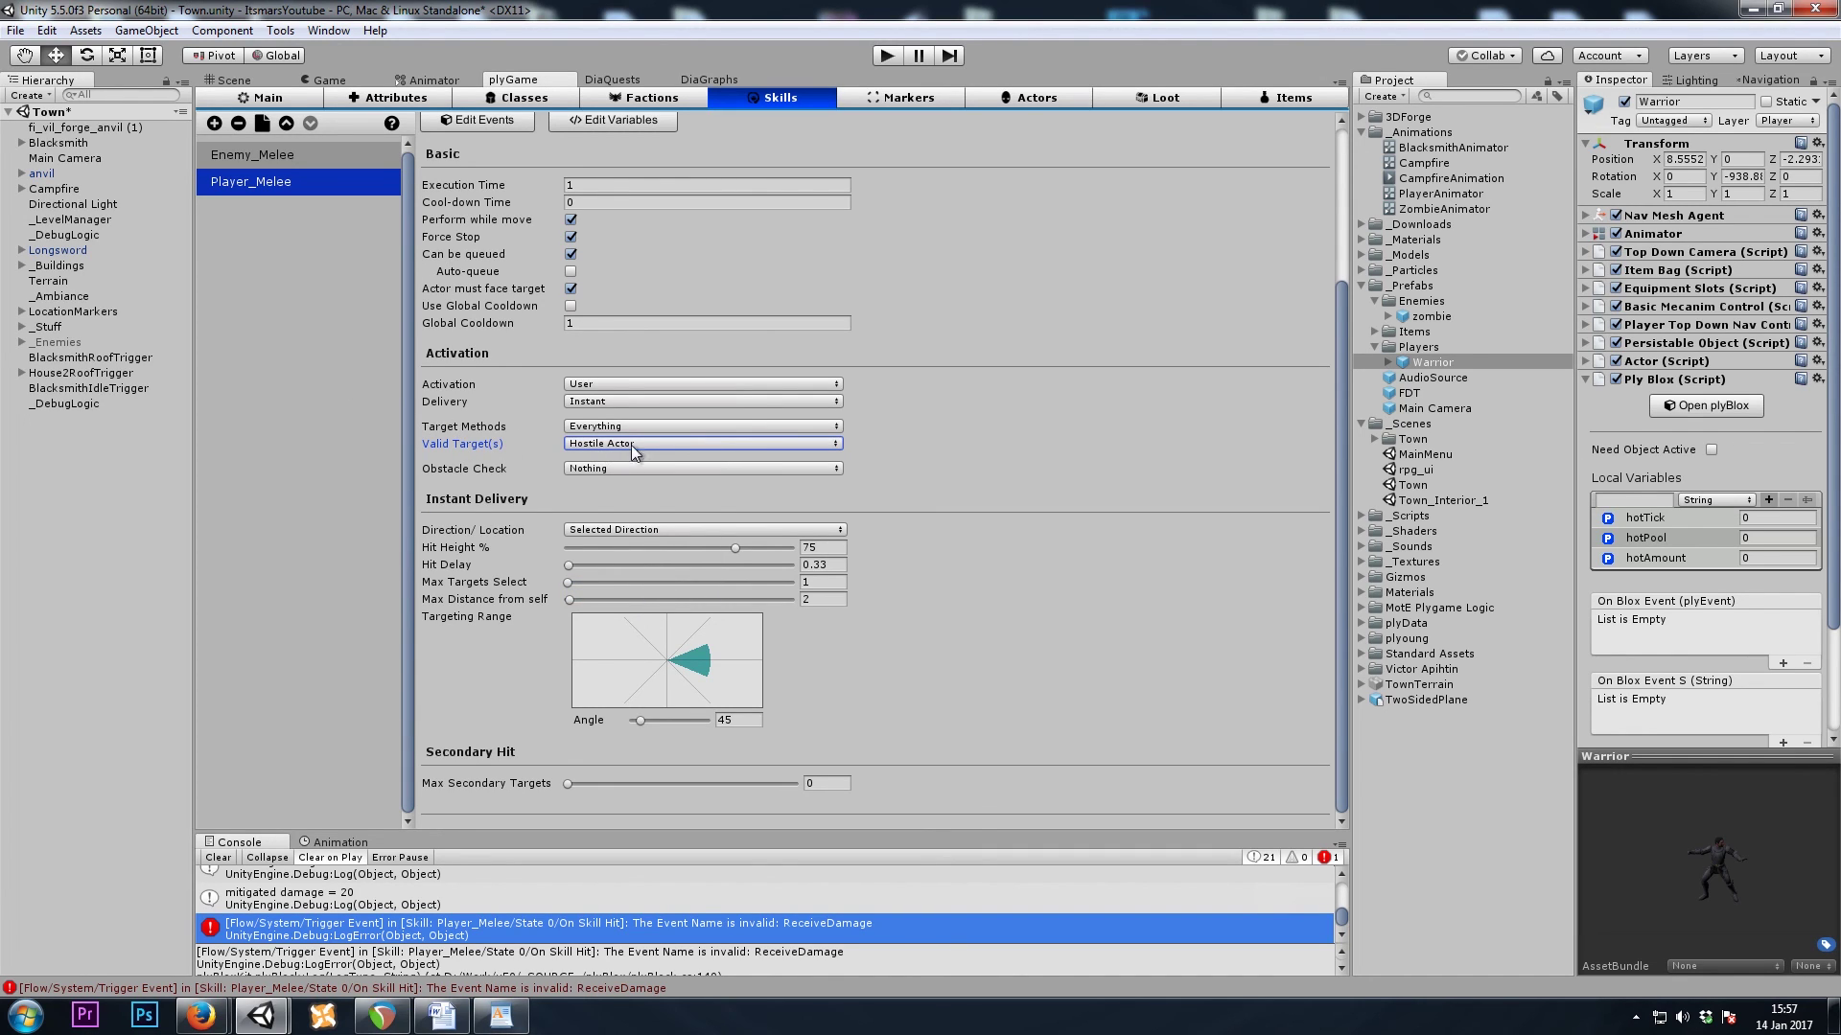
click(251, 81)
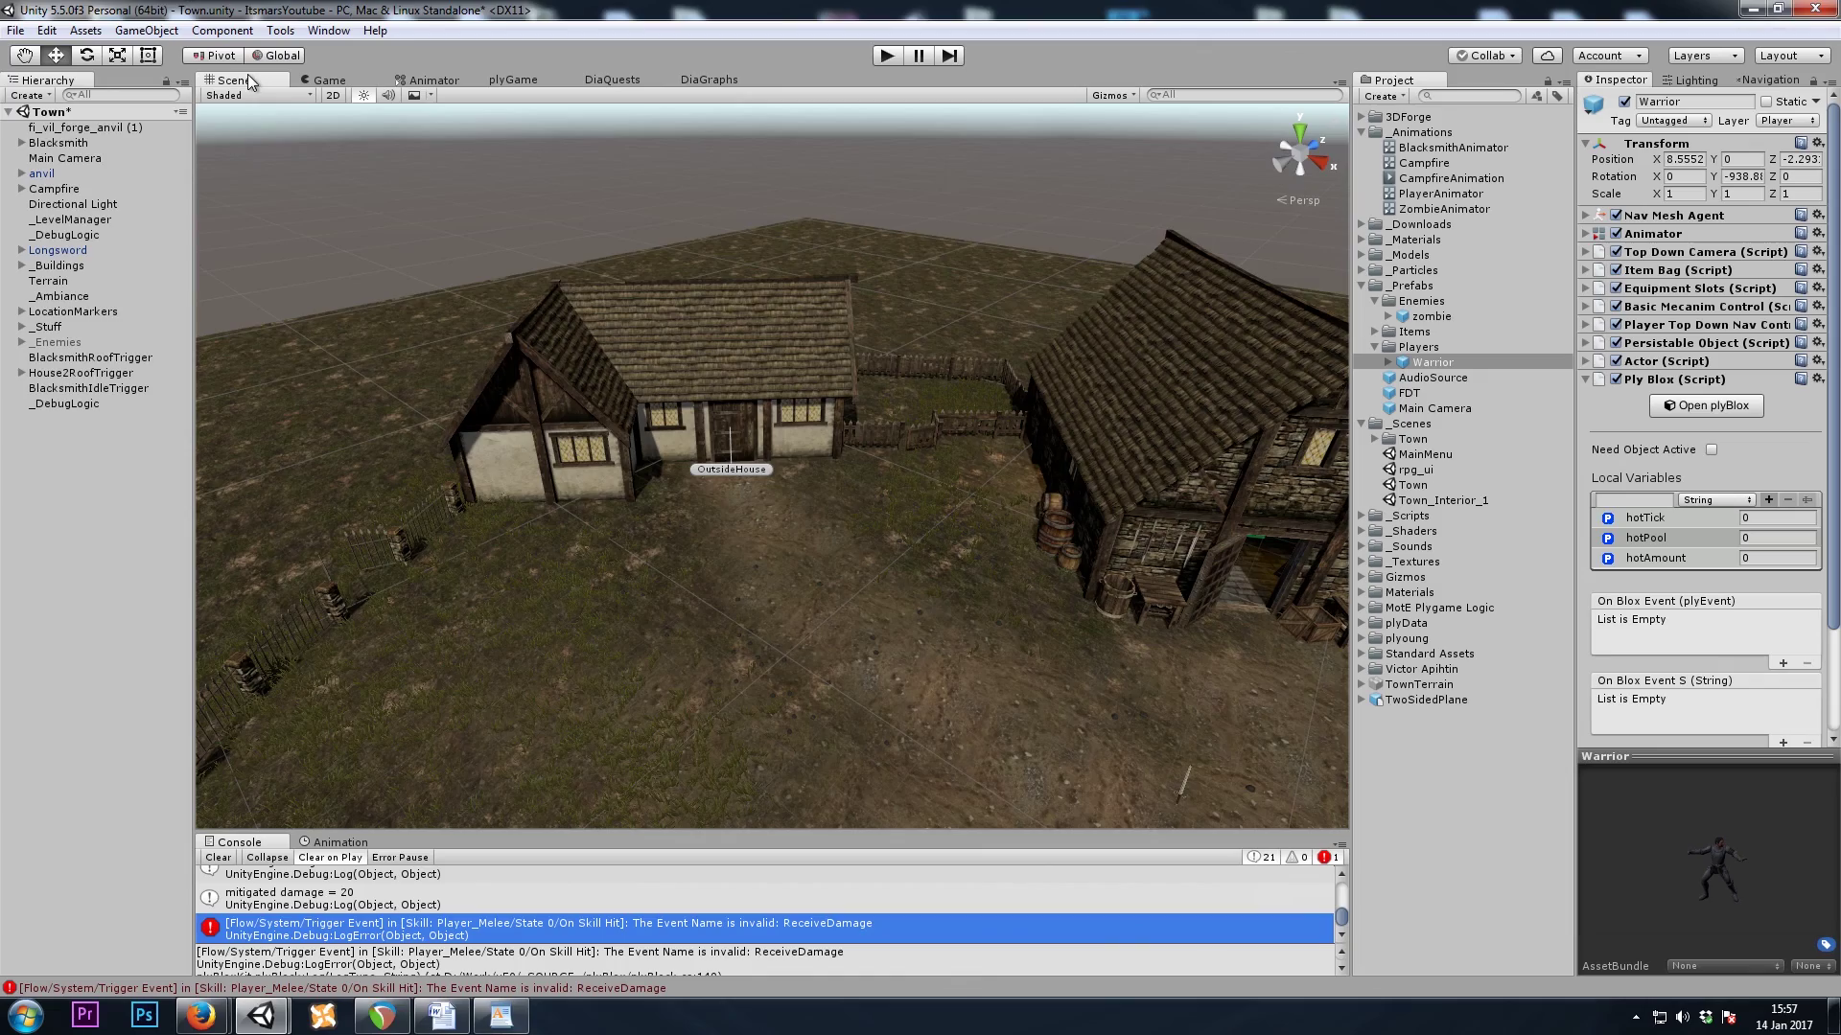
click(219, 857)
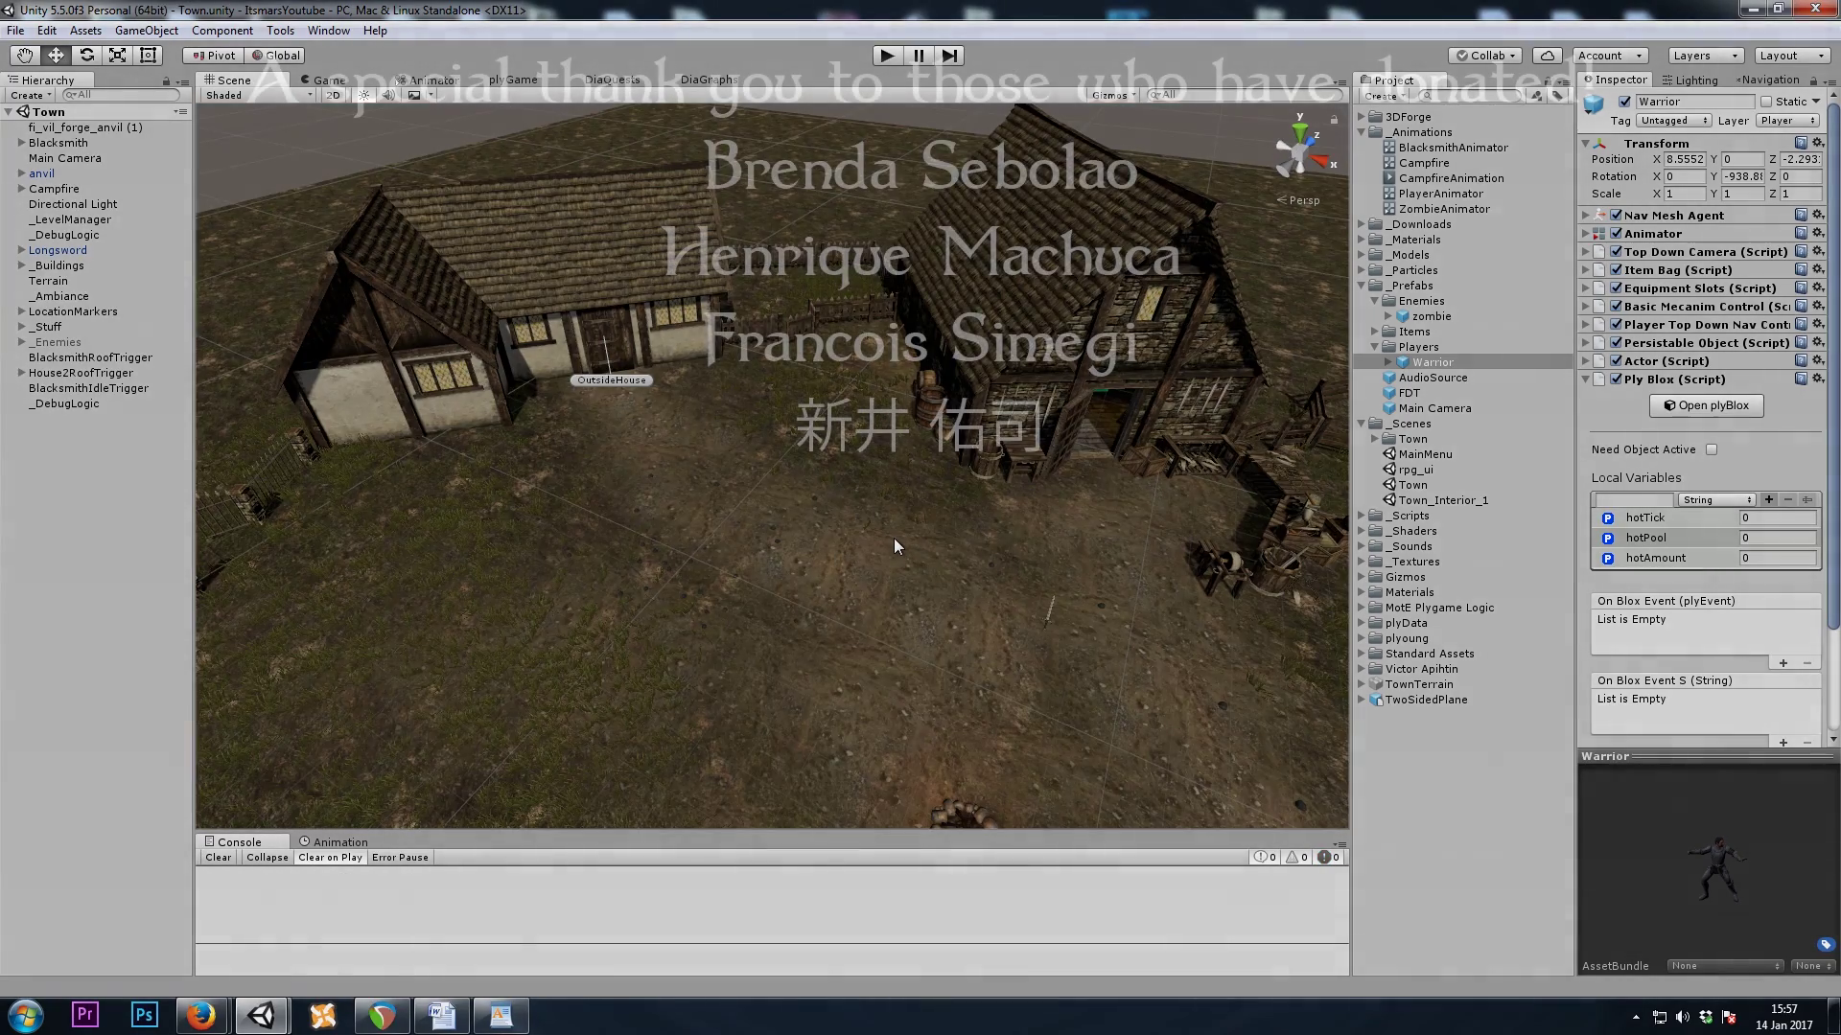